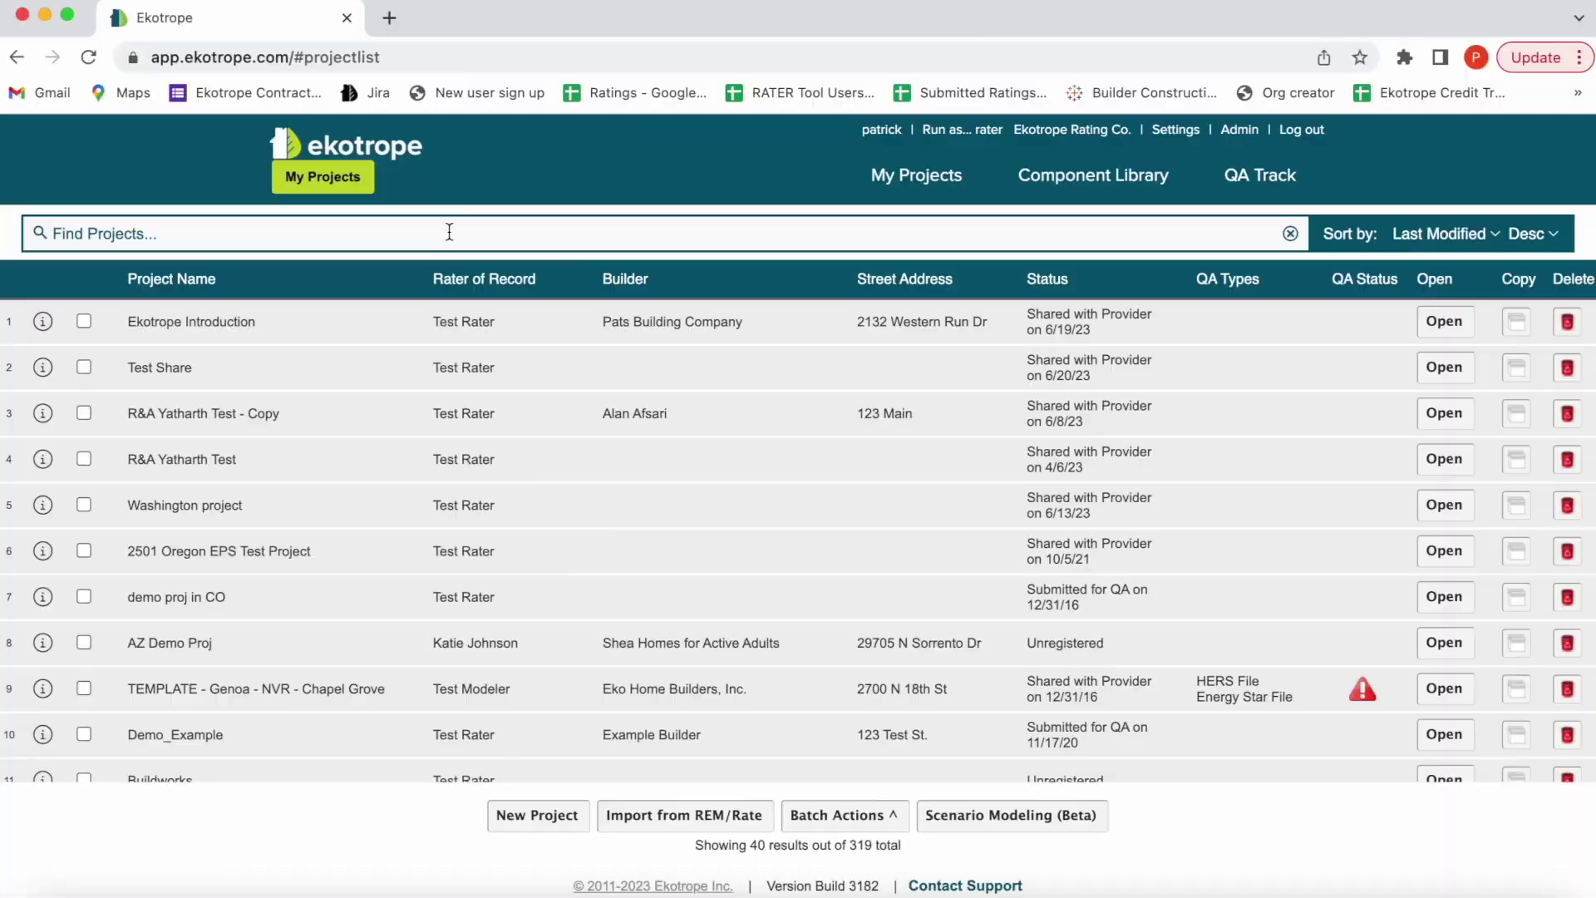
Browse the list of fields the projects can be searched by, then dismiss it
click(340, 233)
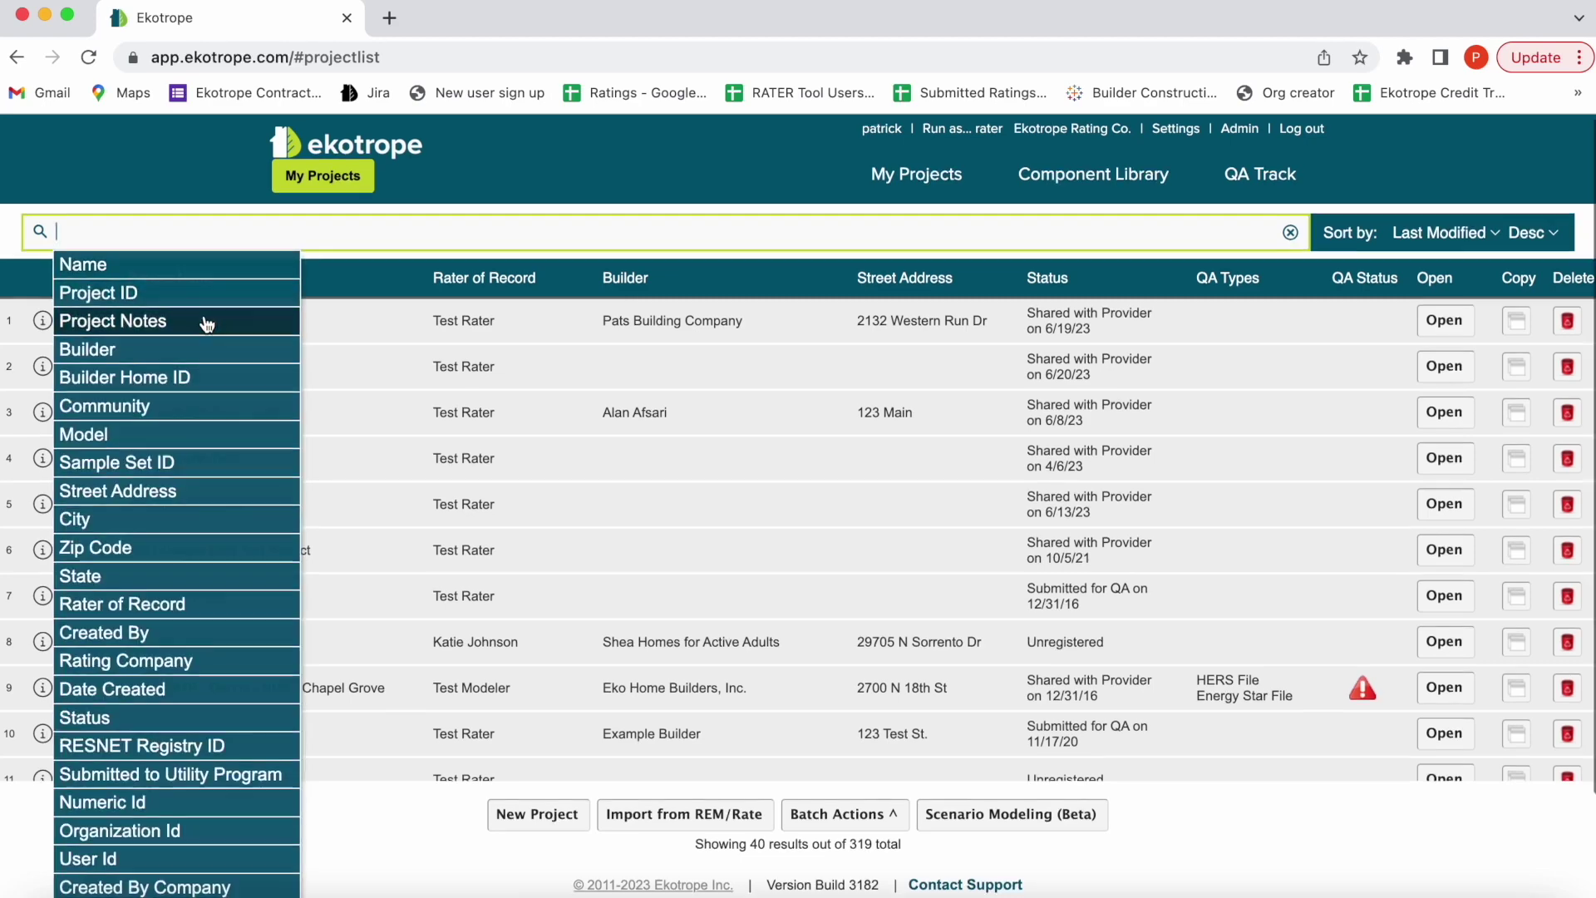
scroll(206, 322, down, 3)
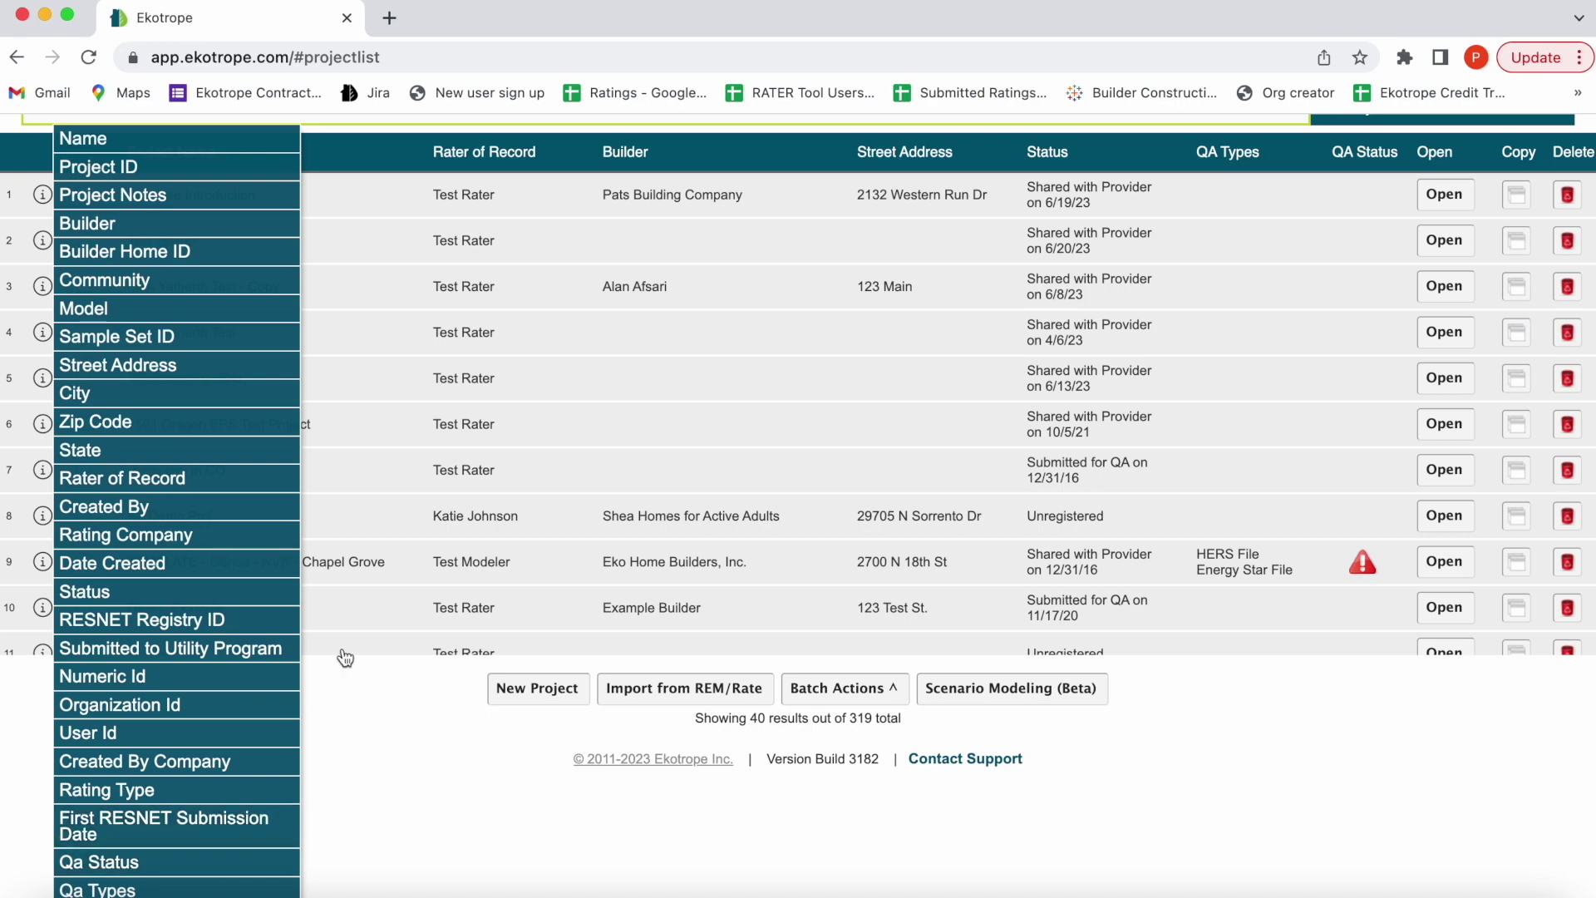
click(390, 702)
Add a State filter set to MD
click(274, 234)
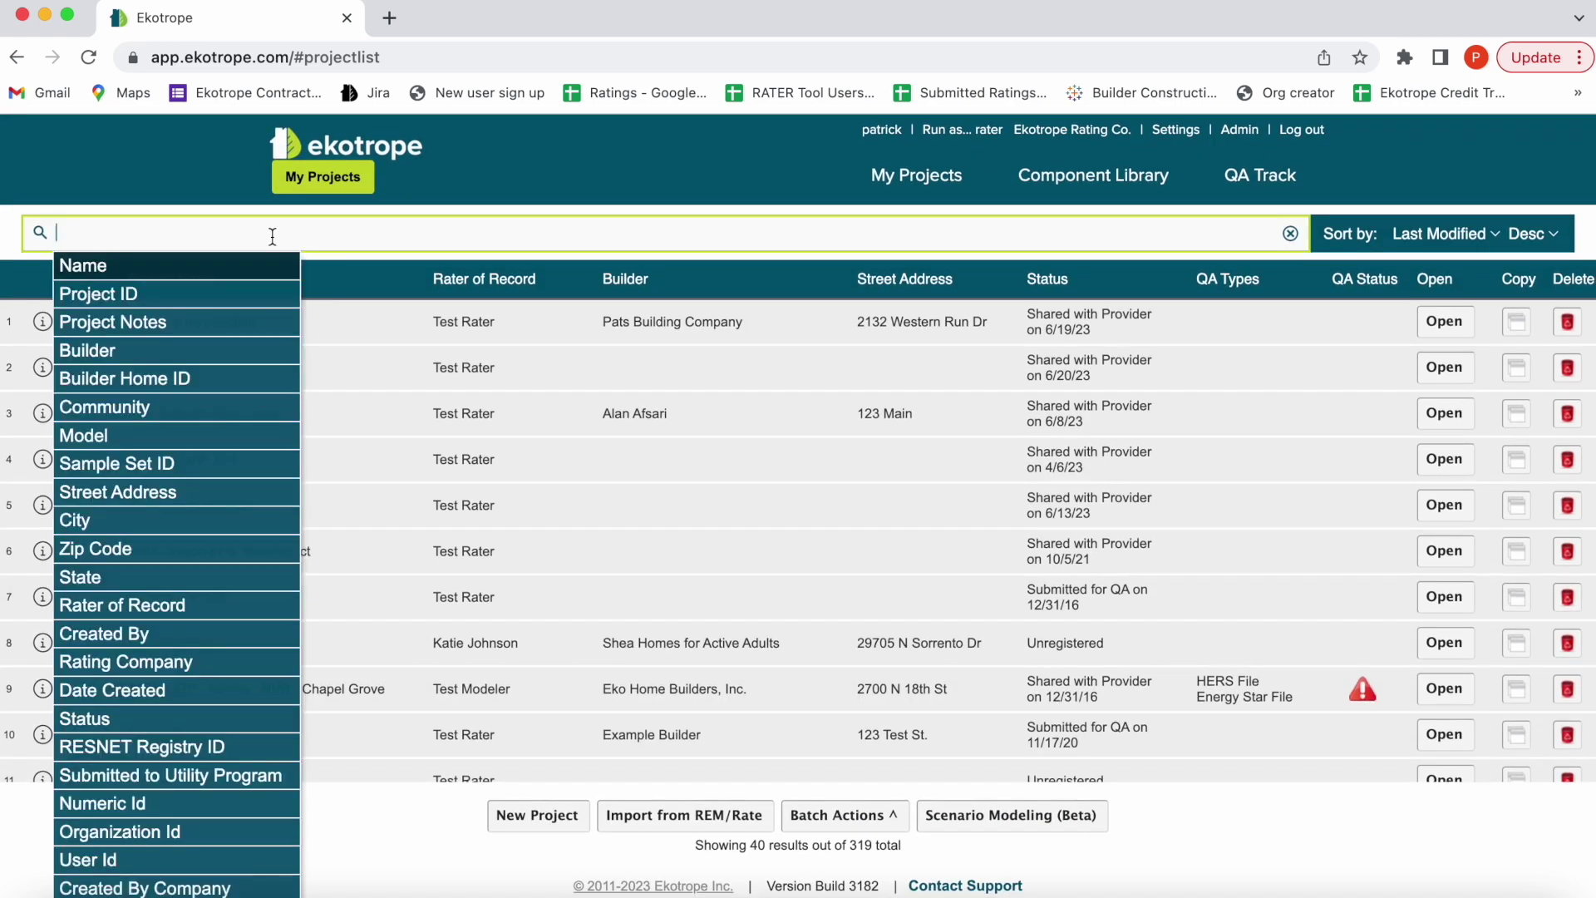
text(sta)
key(Return)
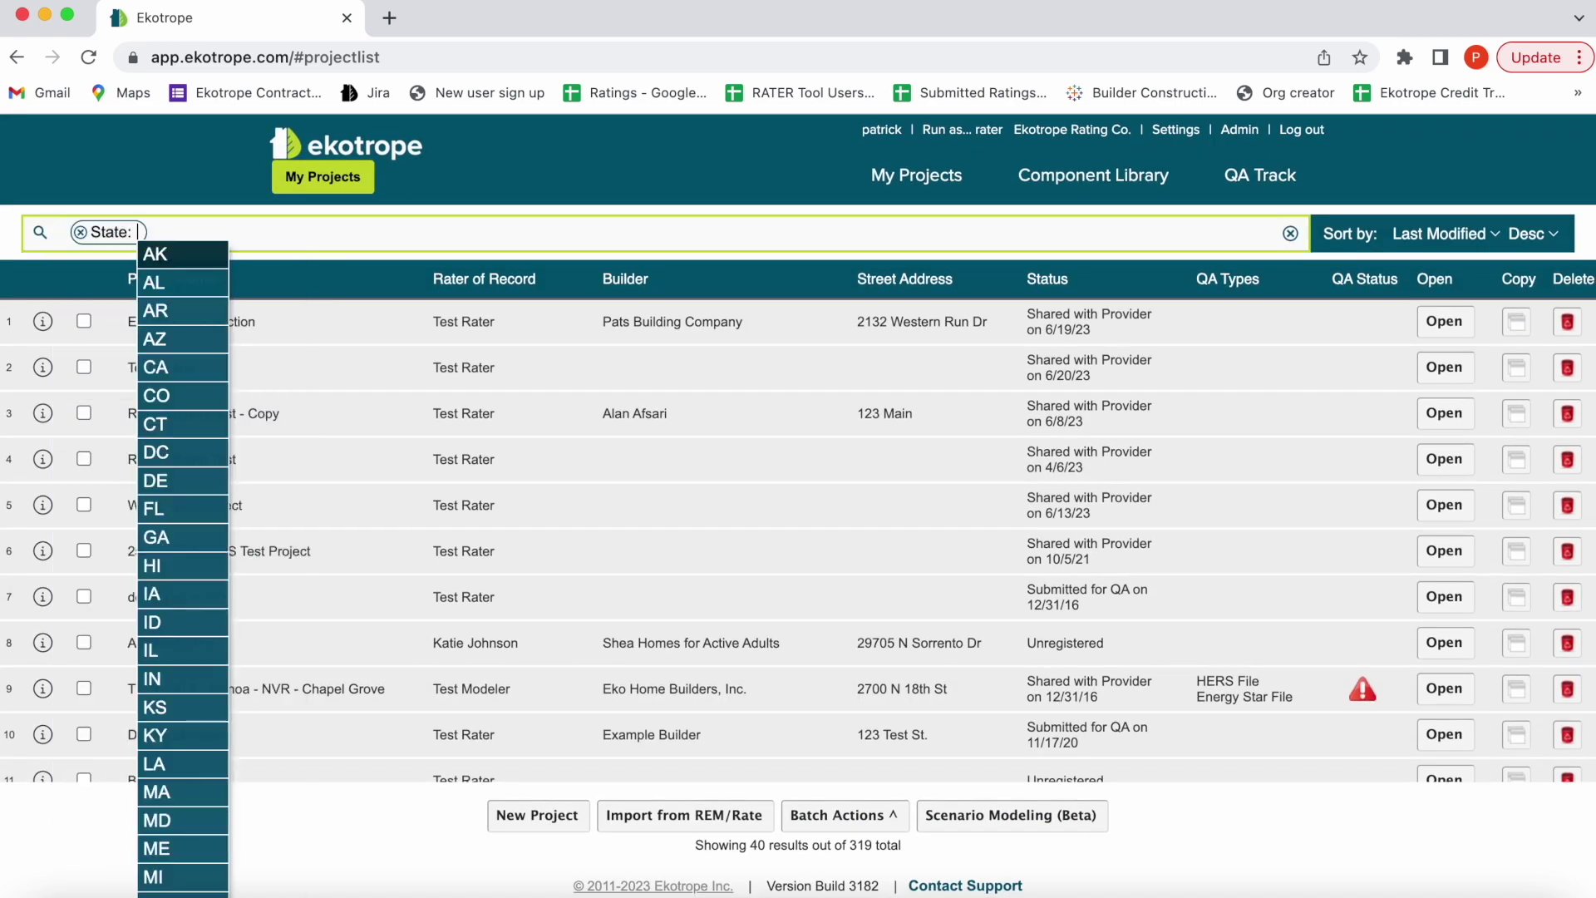
text(md)
key(Return)
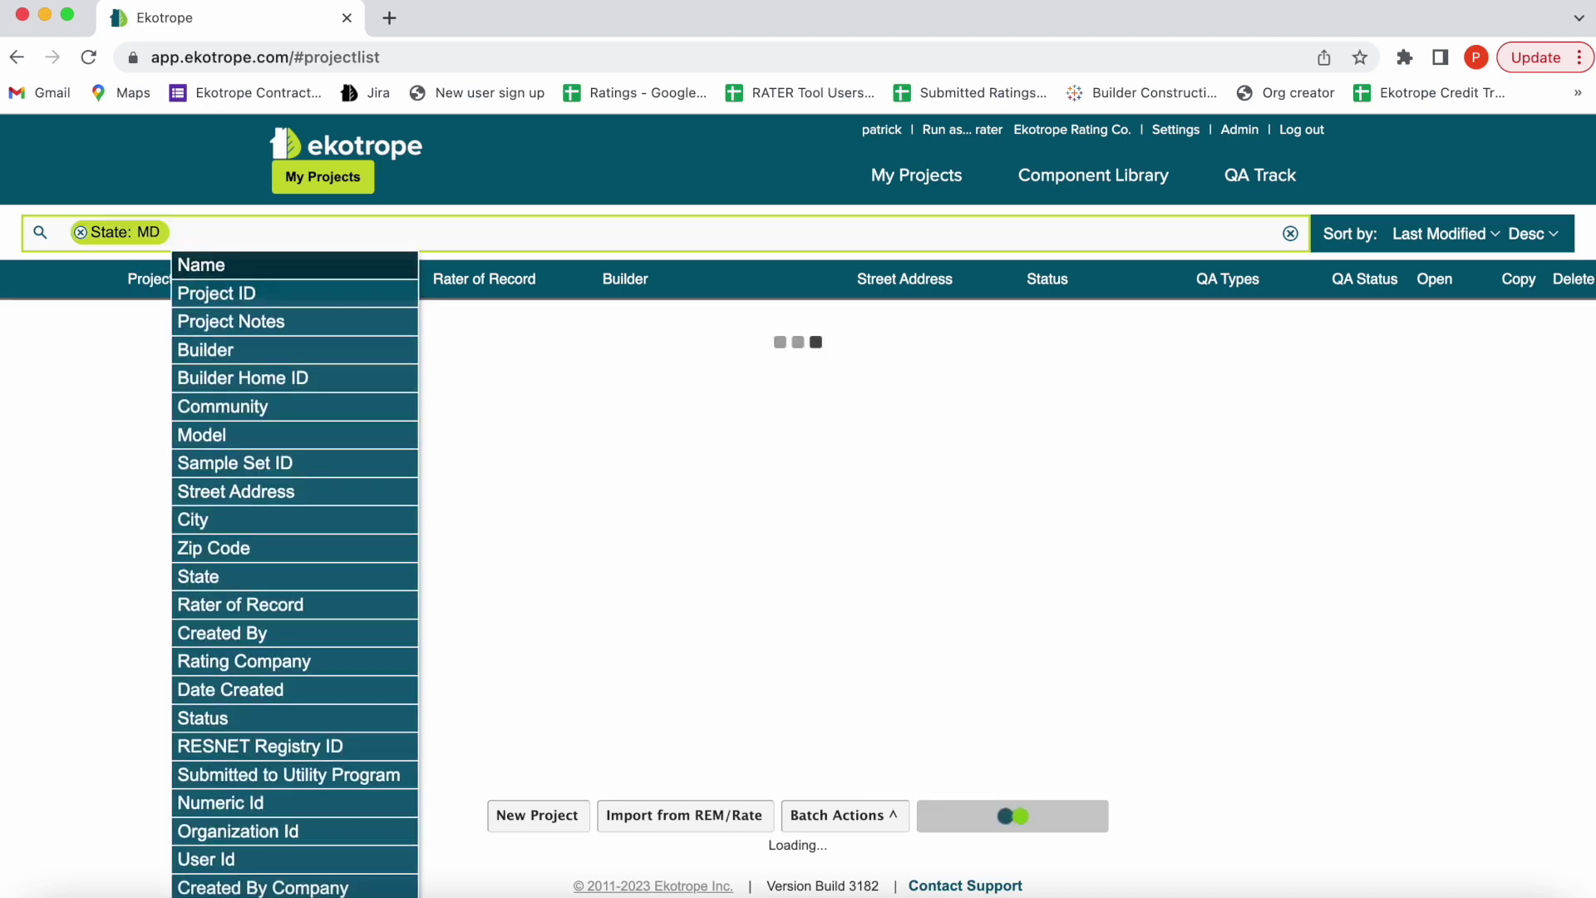
Add a Builder filter for Pats, leaving only Ekotrope Introduction
text(bui)
key(Return)
text(Pats)
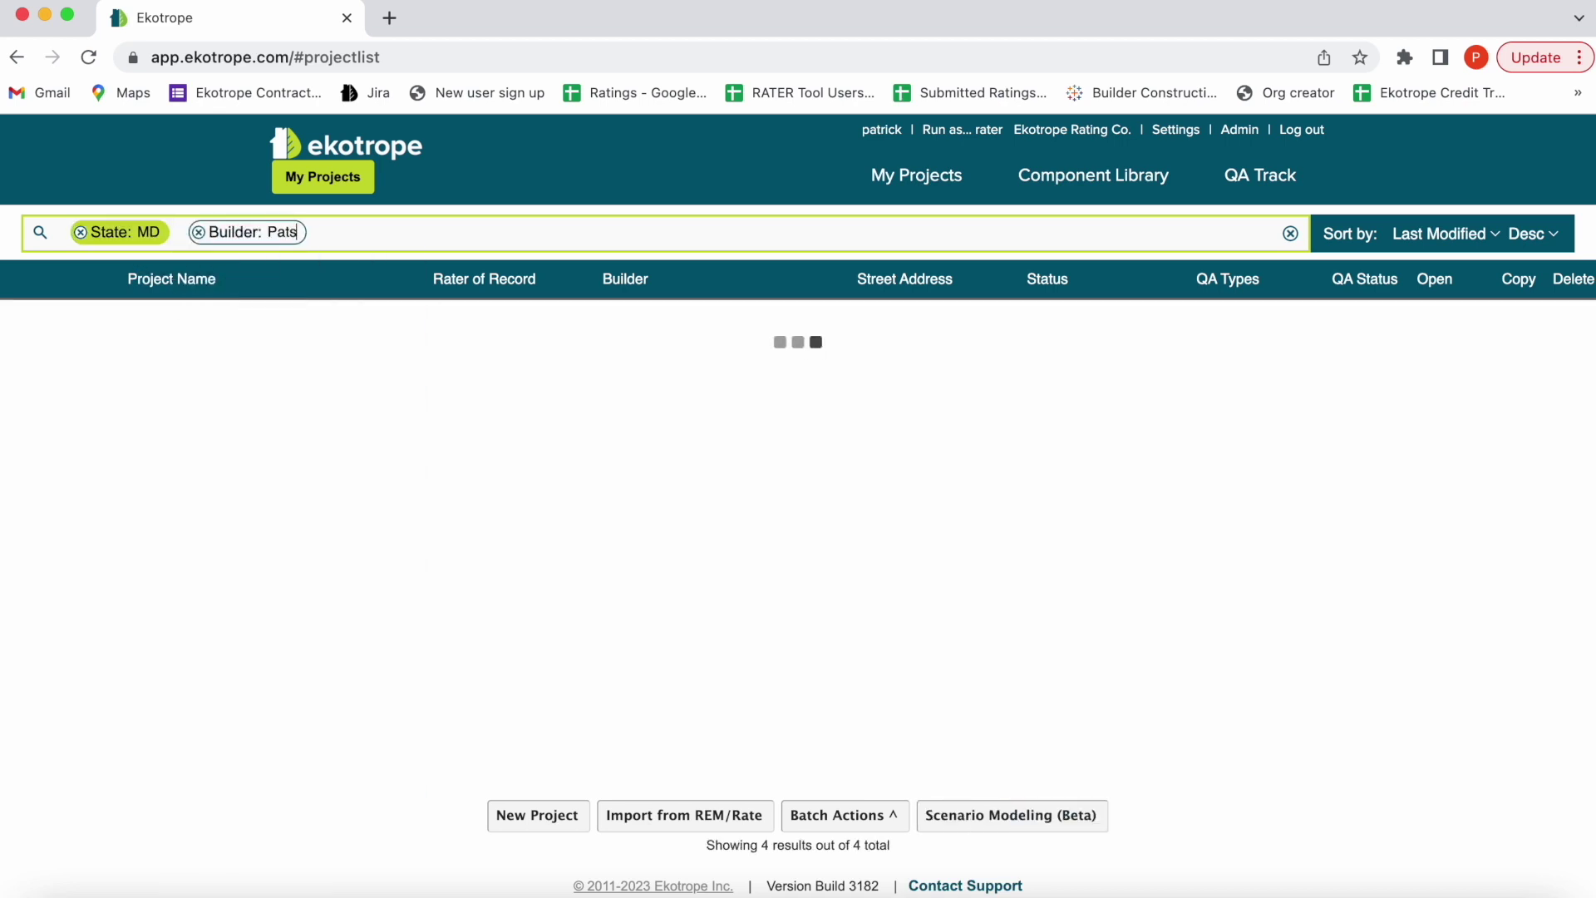
key(Return)
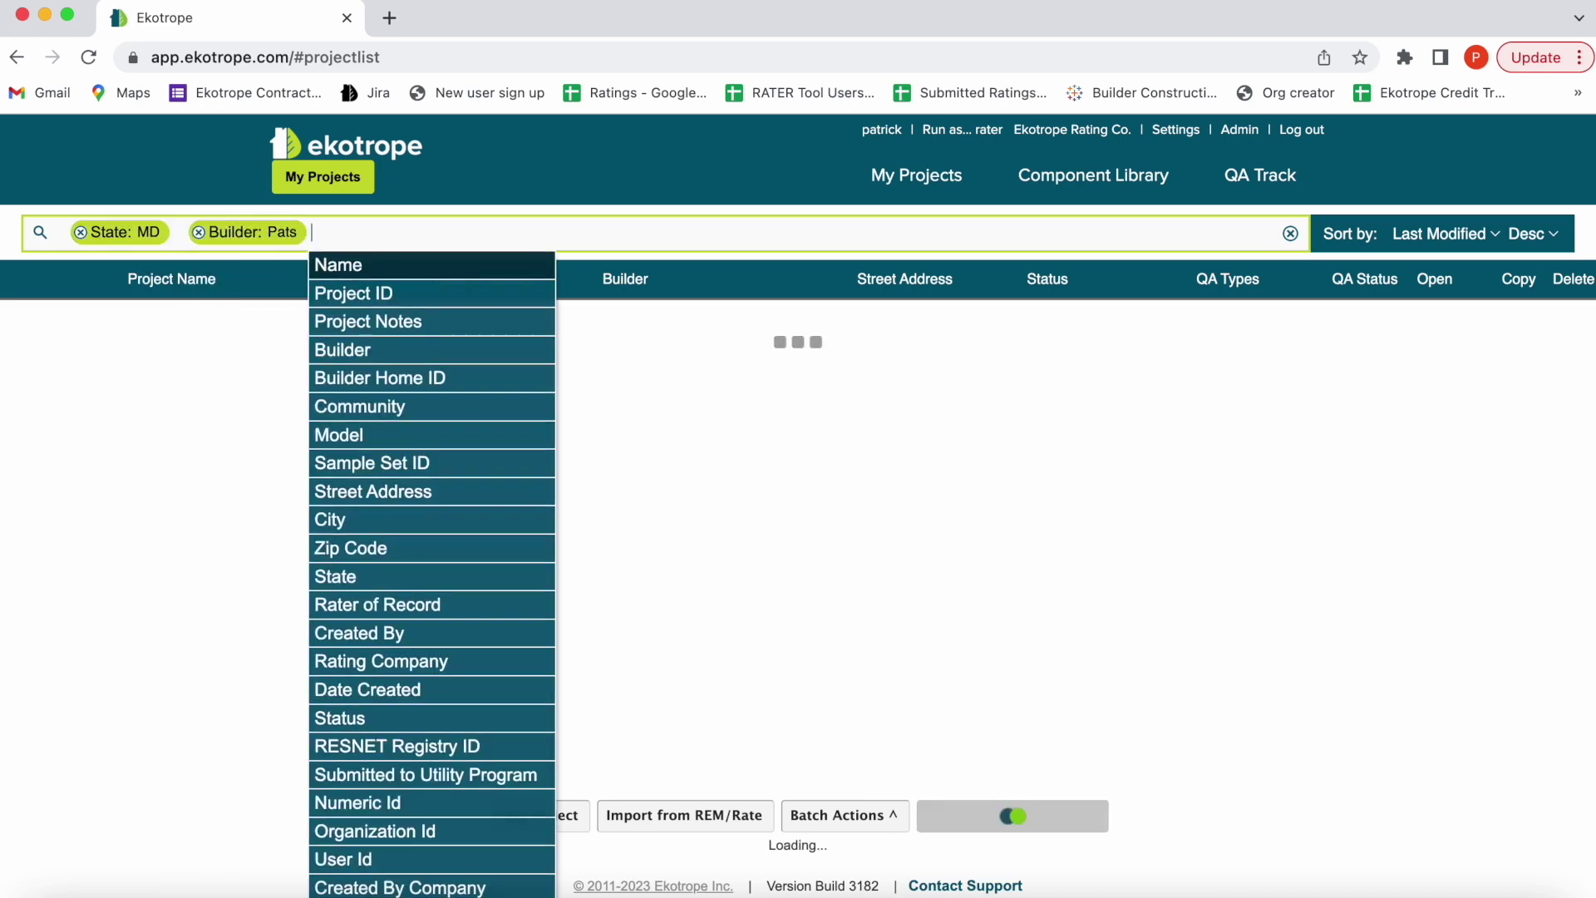
click(726, 460)
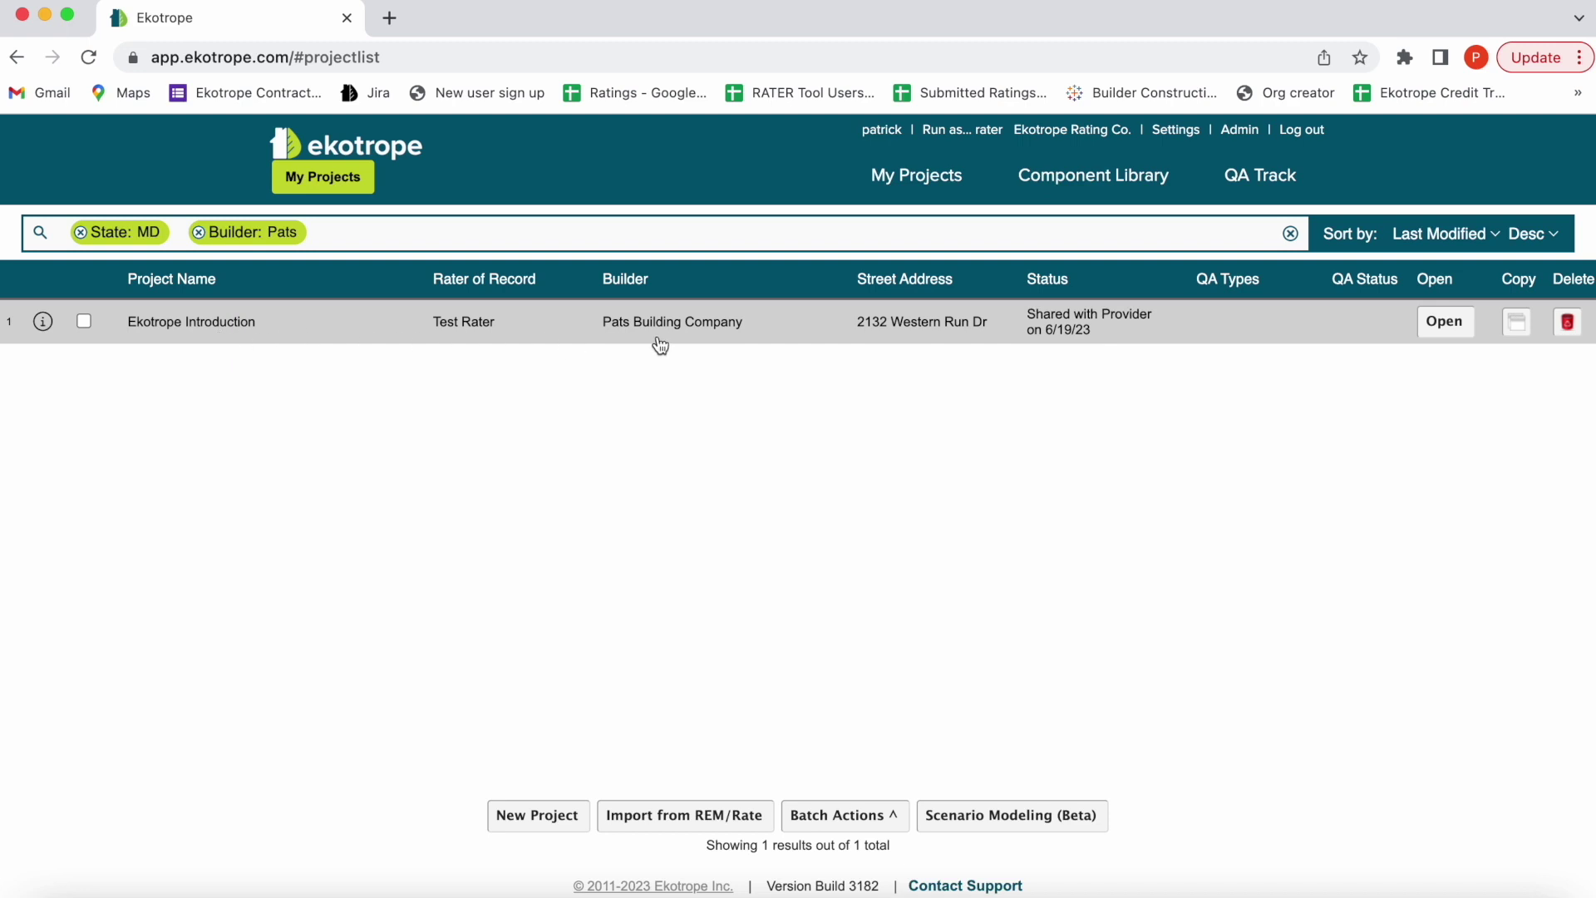
Open the Ekotrope Introduction project and its project information
click(1443, 323)
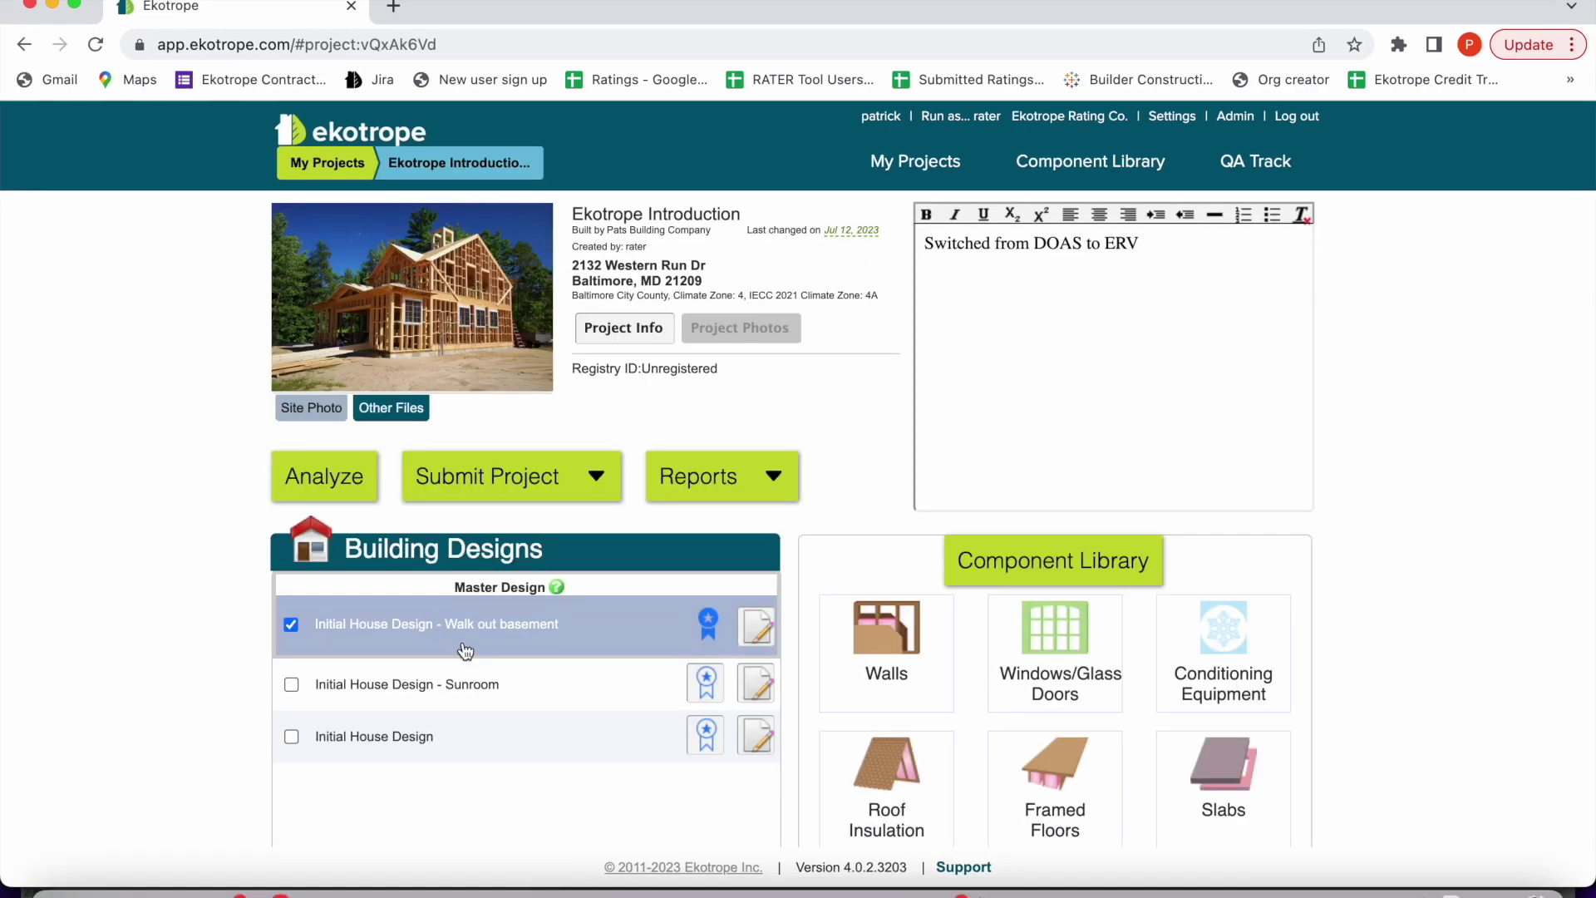
mouse_move(535, 350)
click(629, 329)
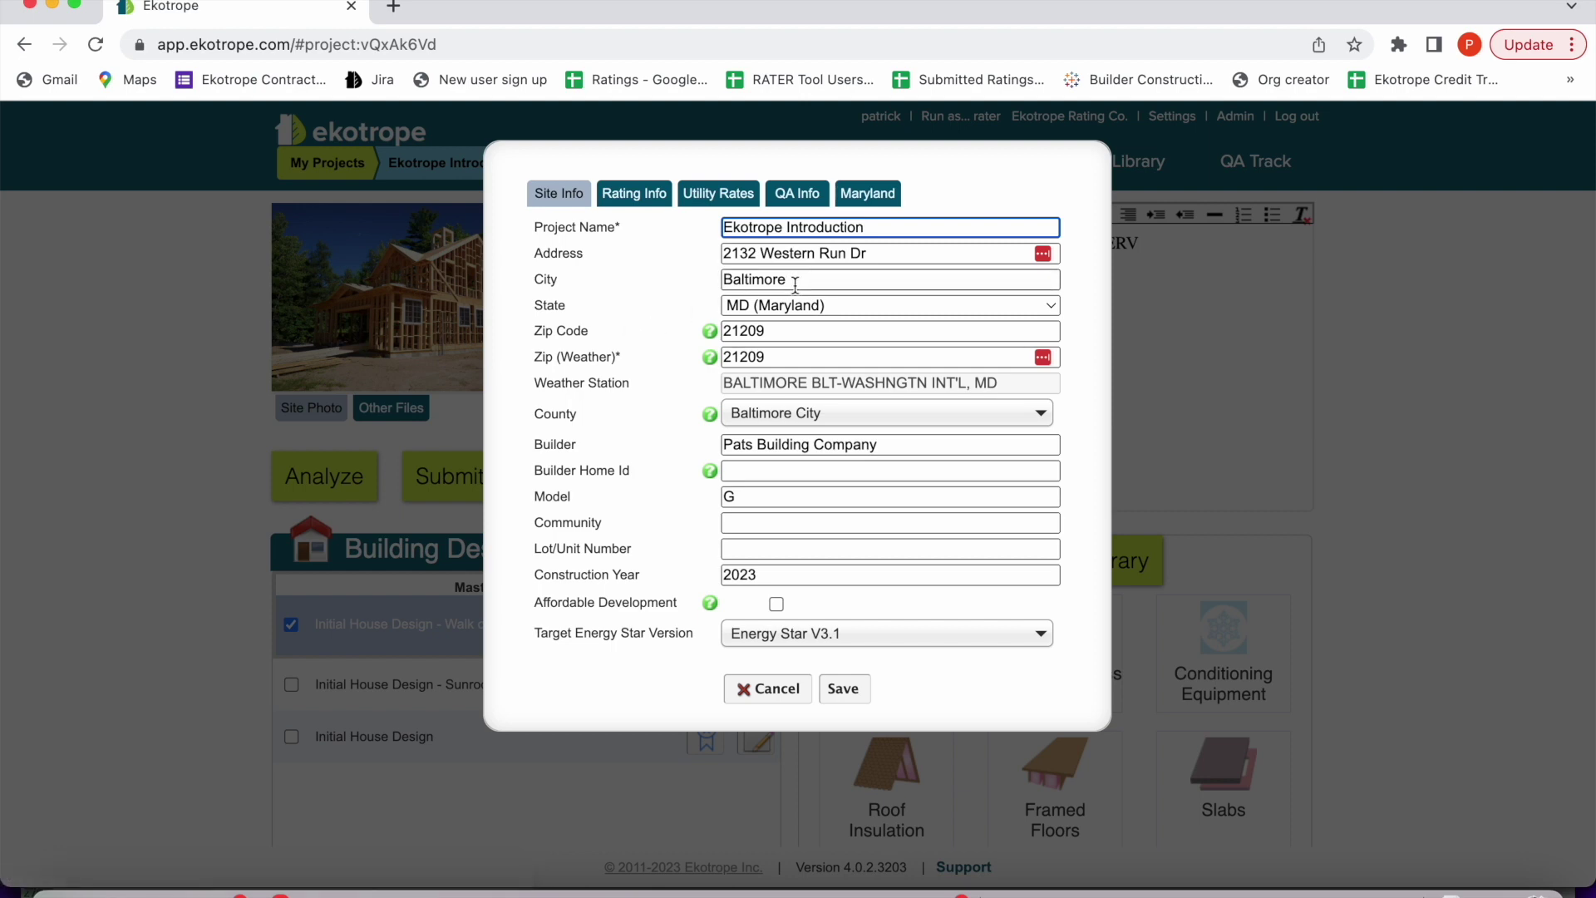
Review Site Info, keeping state MD, model G and Energy Star V3.1 target
click(807, 284)
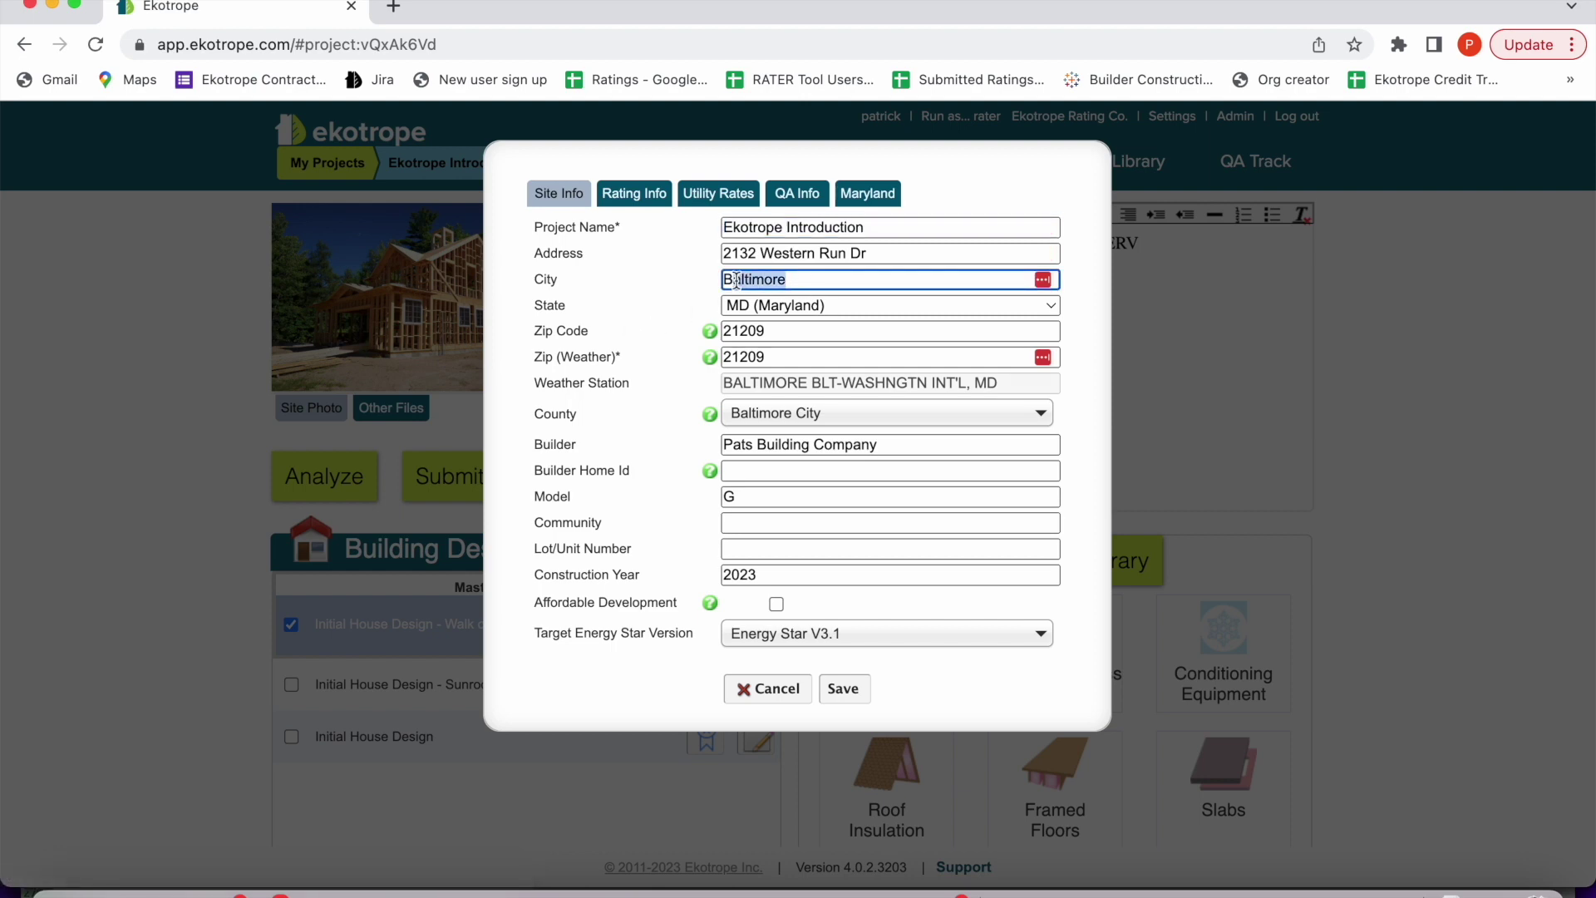
click(813, 306)
click(734, 308)
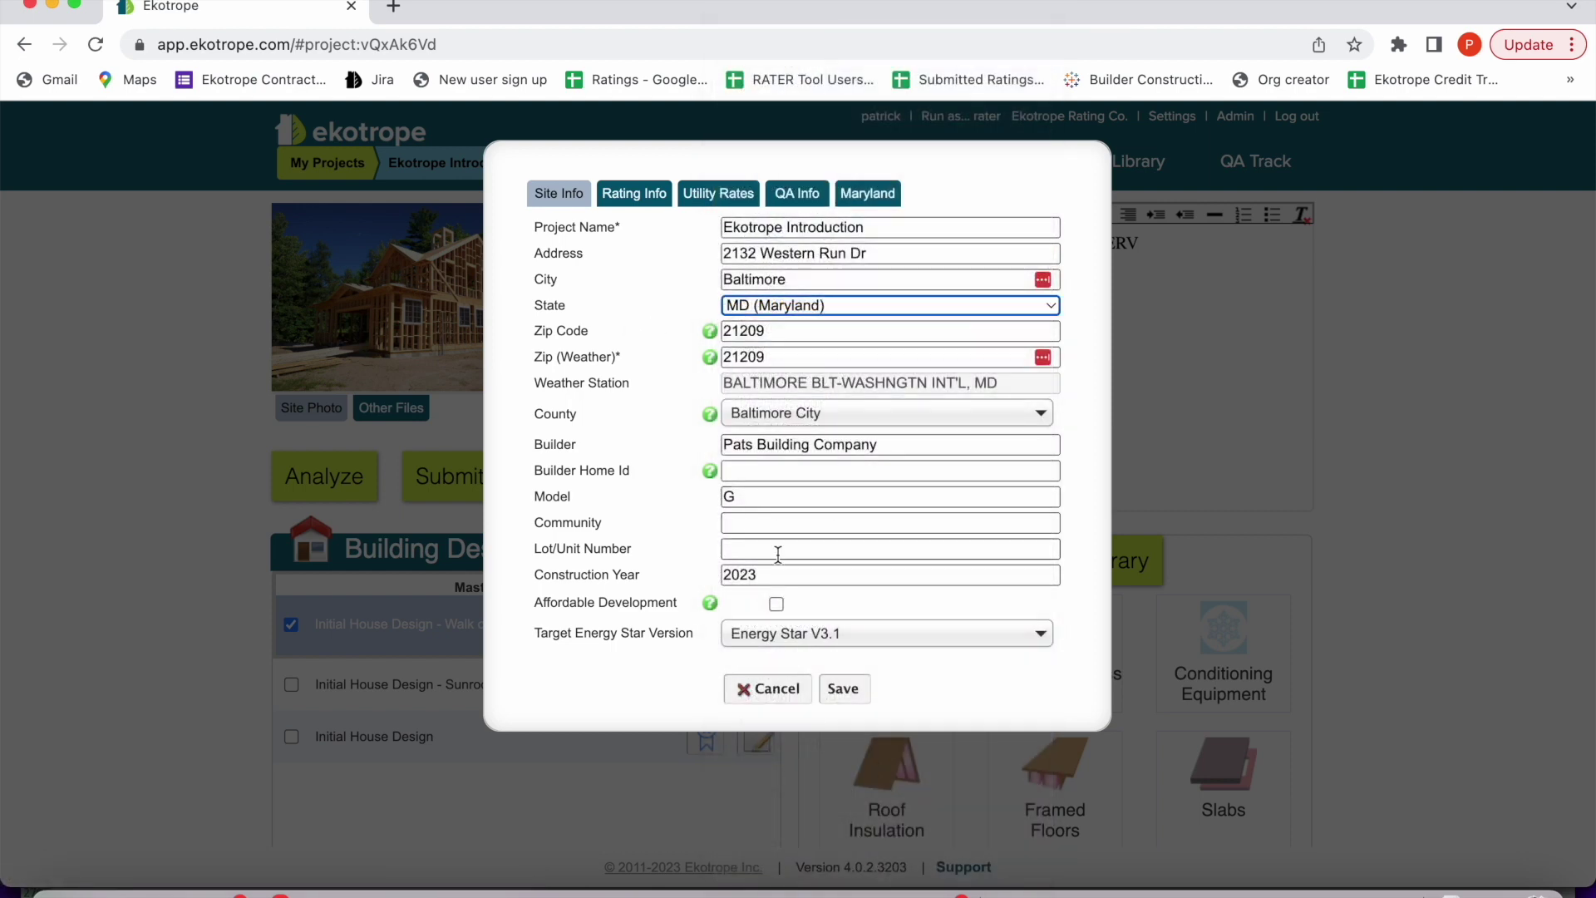
click(760, 495)
click(759, 497)
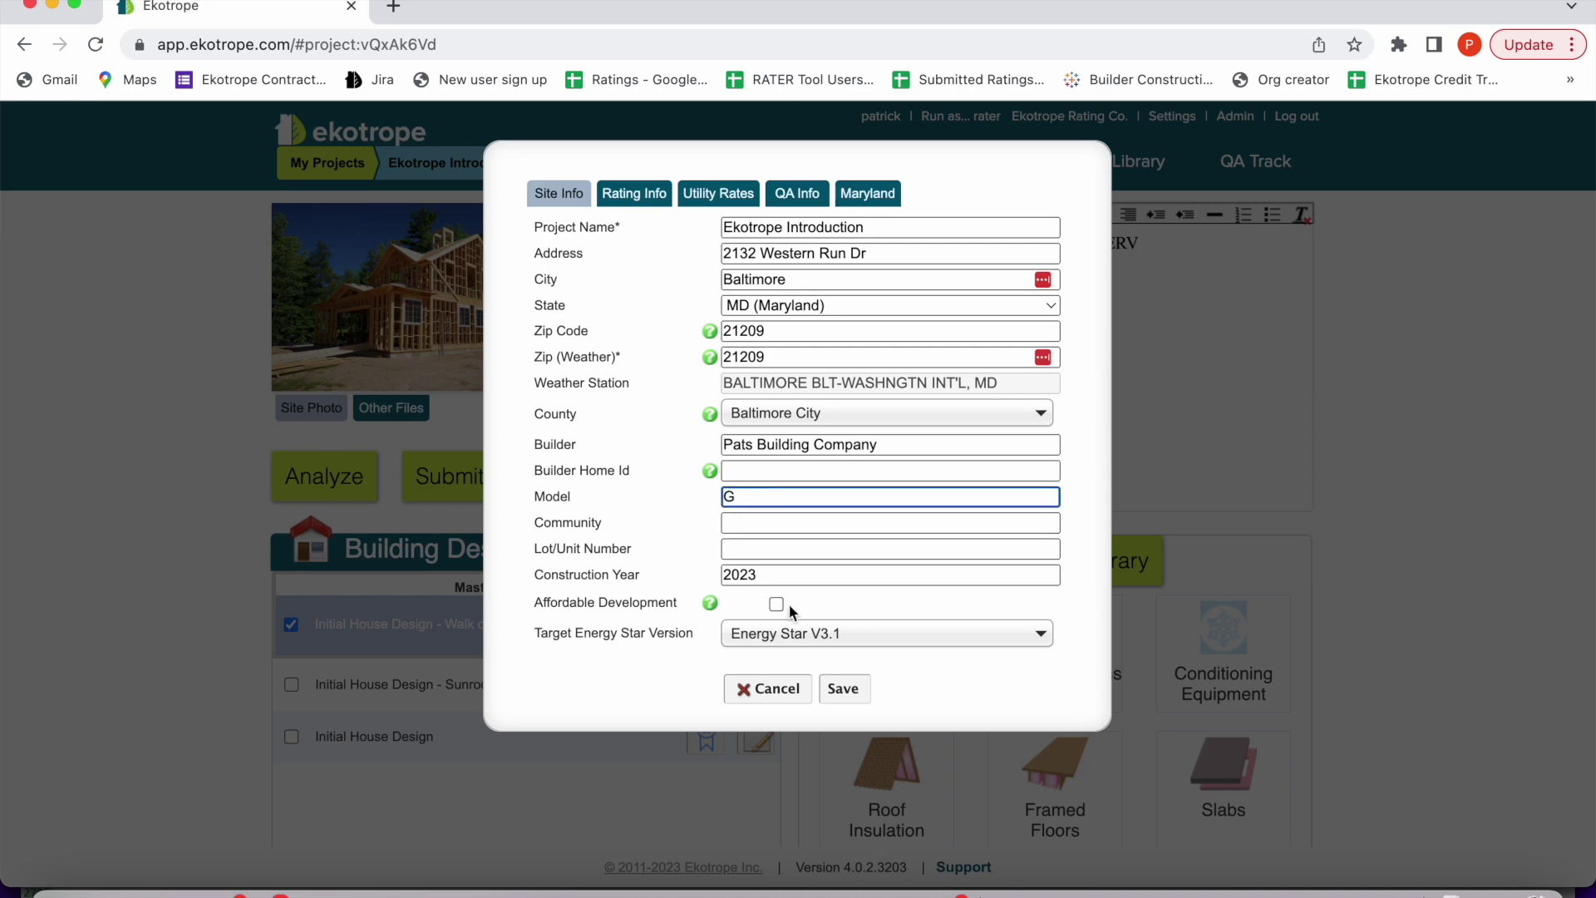
click(810, 640)
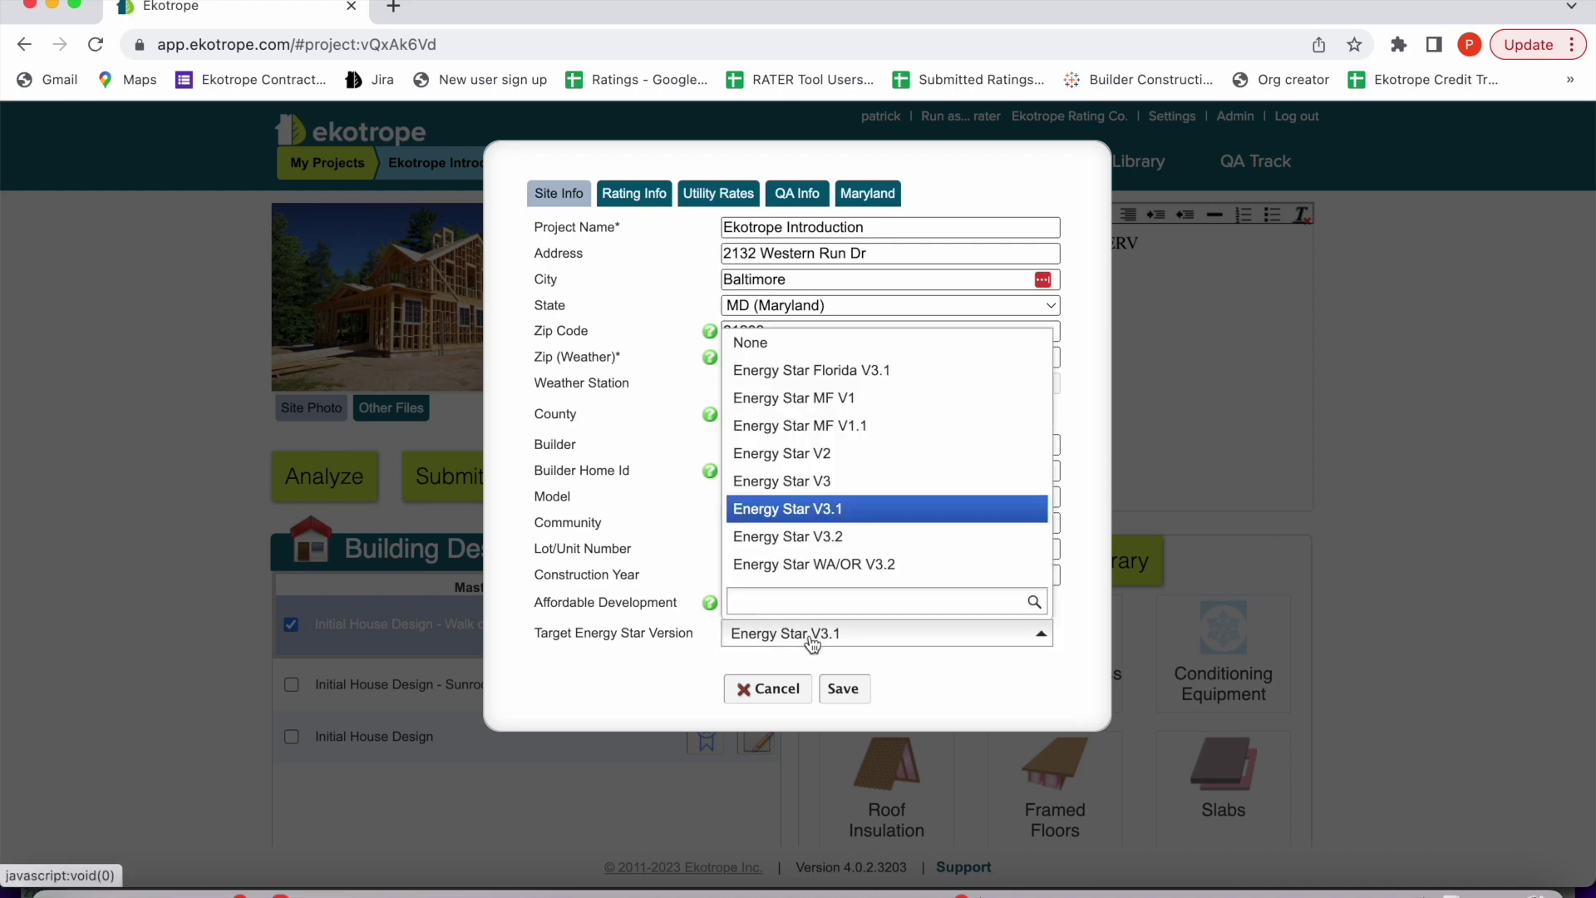
click(810, 640)
Check Rating Info keeping software version 4.0.2, then view the Utility Rates
click(636, 193)
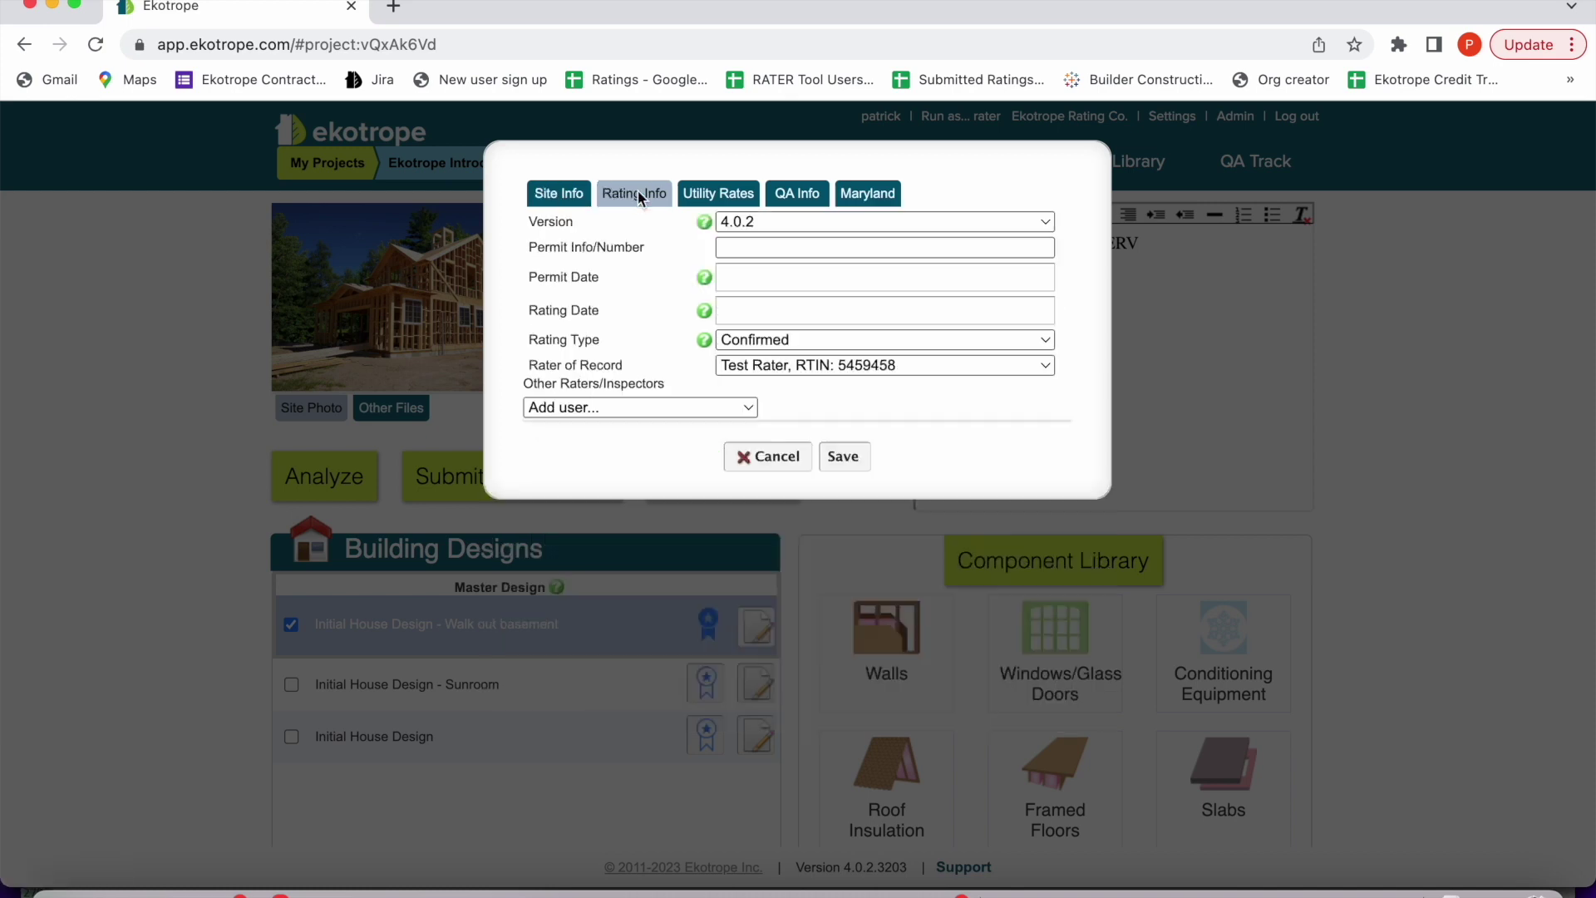
click(799, 223)
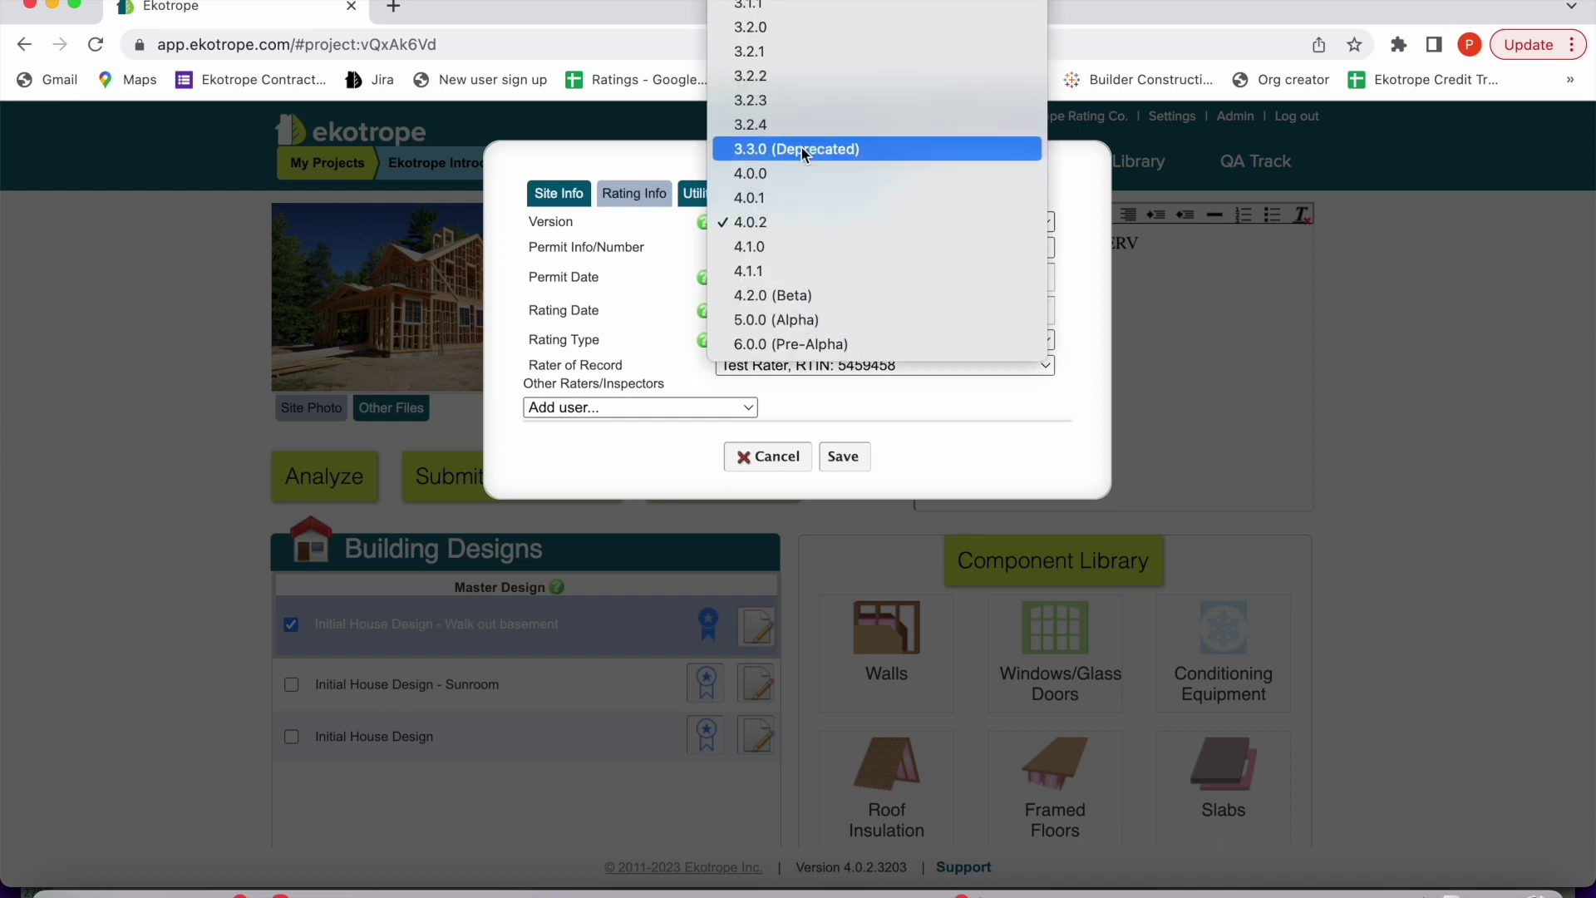
click(788, 219)
click(730, 196)
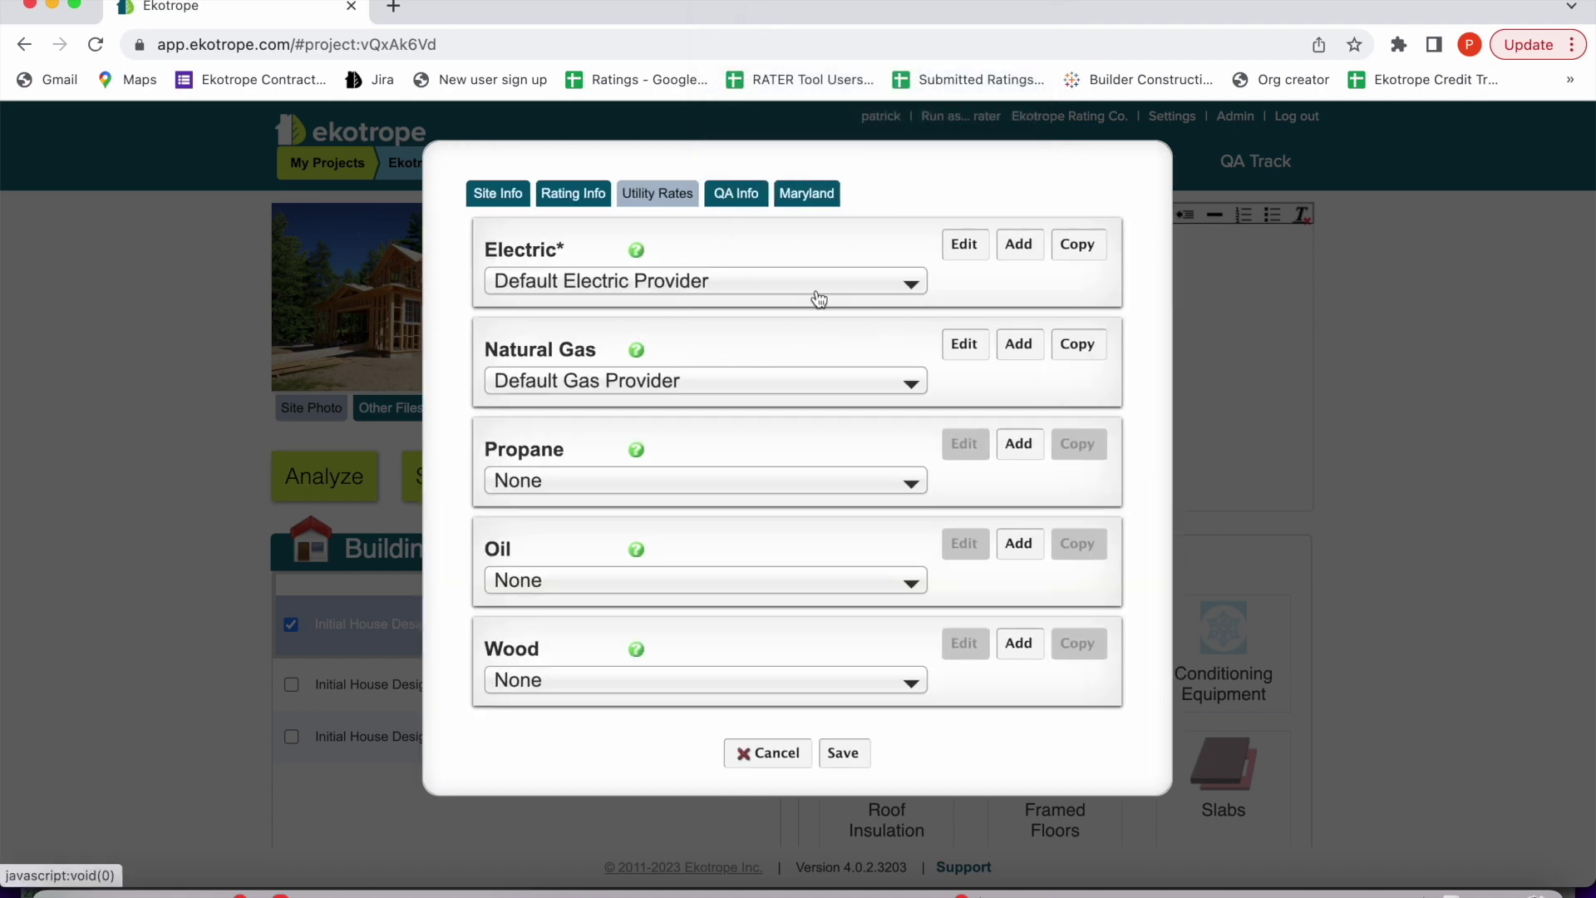
Keep Default Electric Provider for electricity and open its rate for editing
click(819, 298)
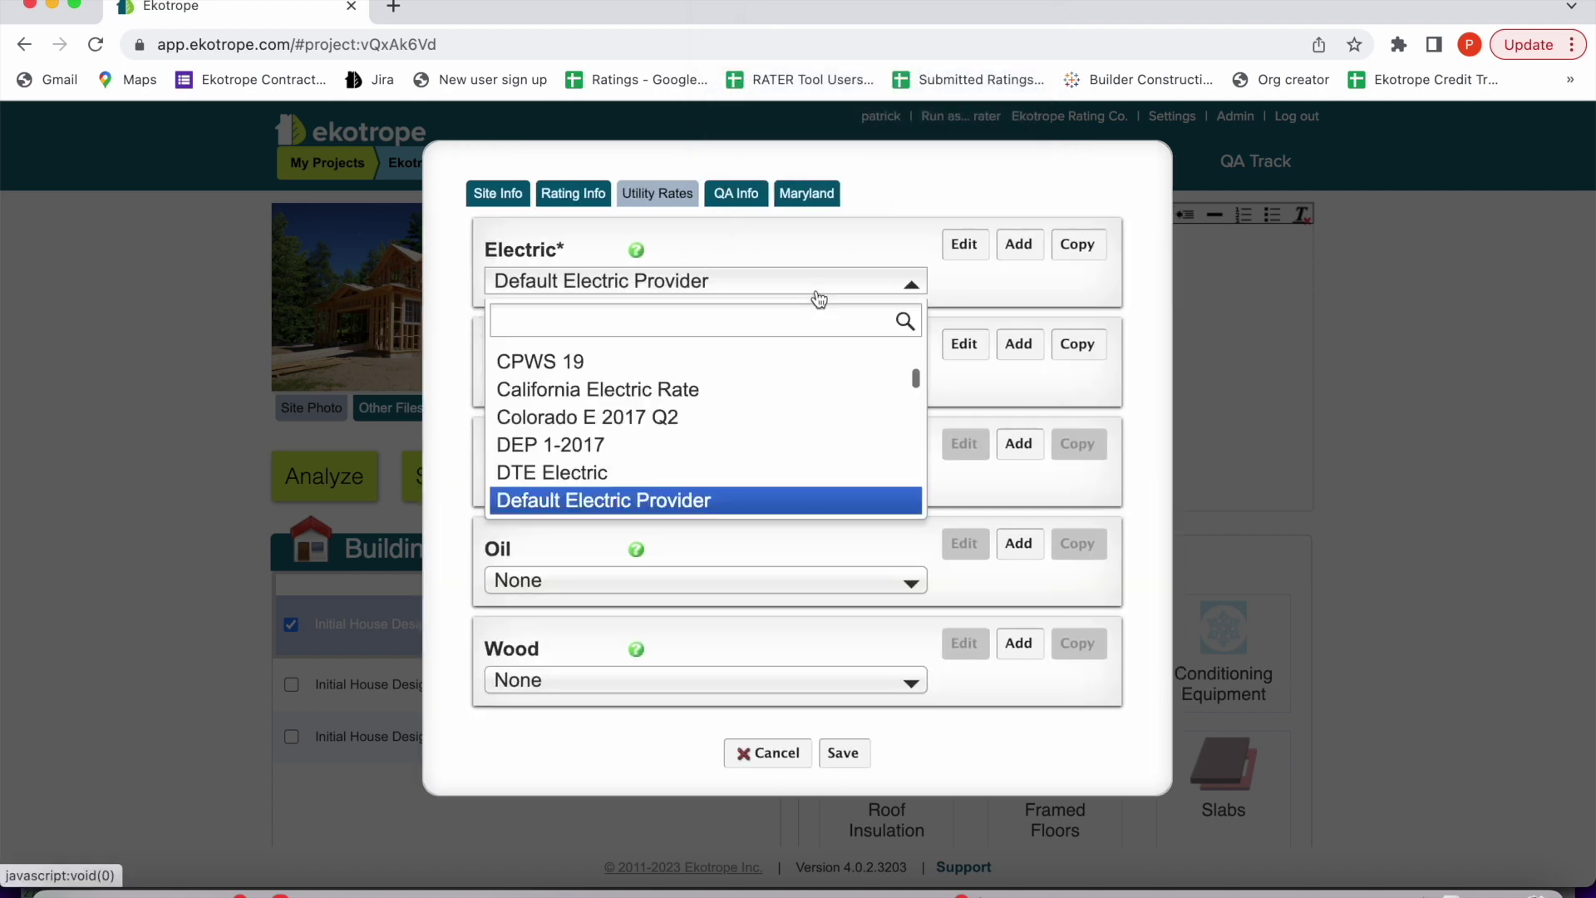
click(751, 499)
click(960, 245)
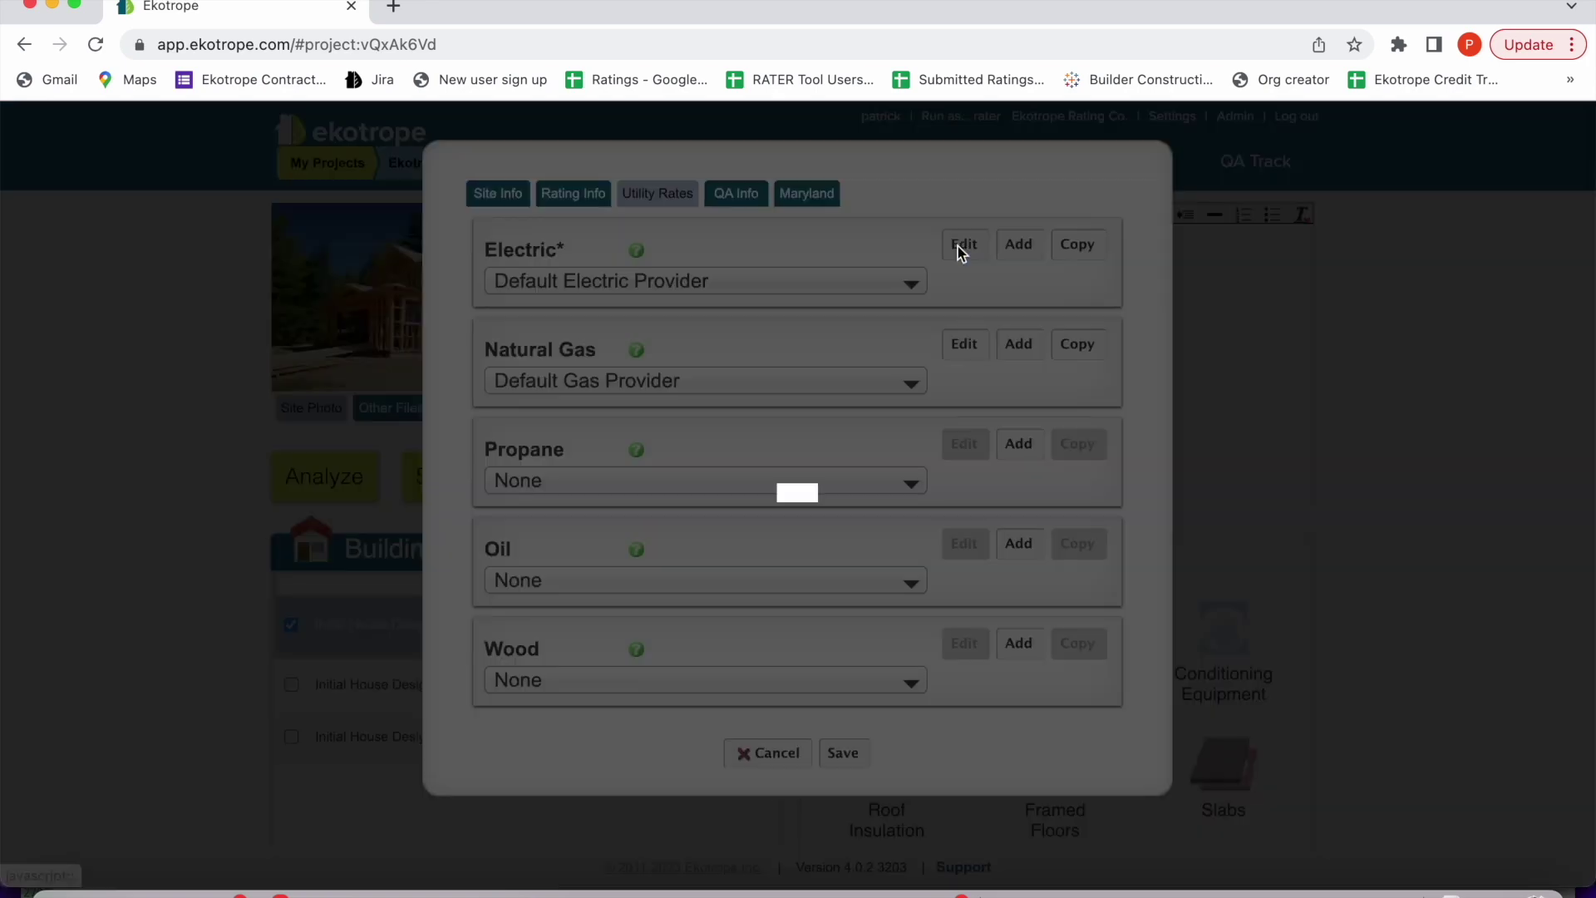
Trial-add two pricing tiers and two seasons, then cancel the rate editor and project settings
click(597, 527)
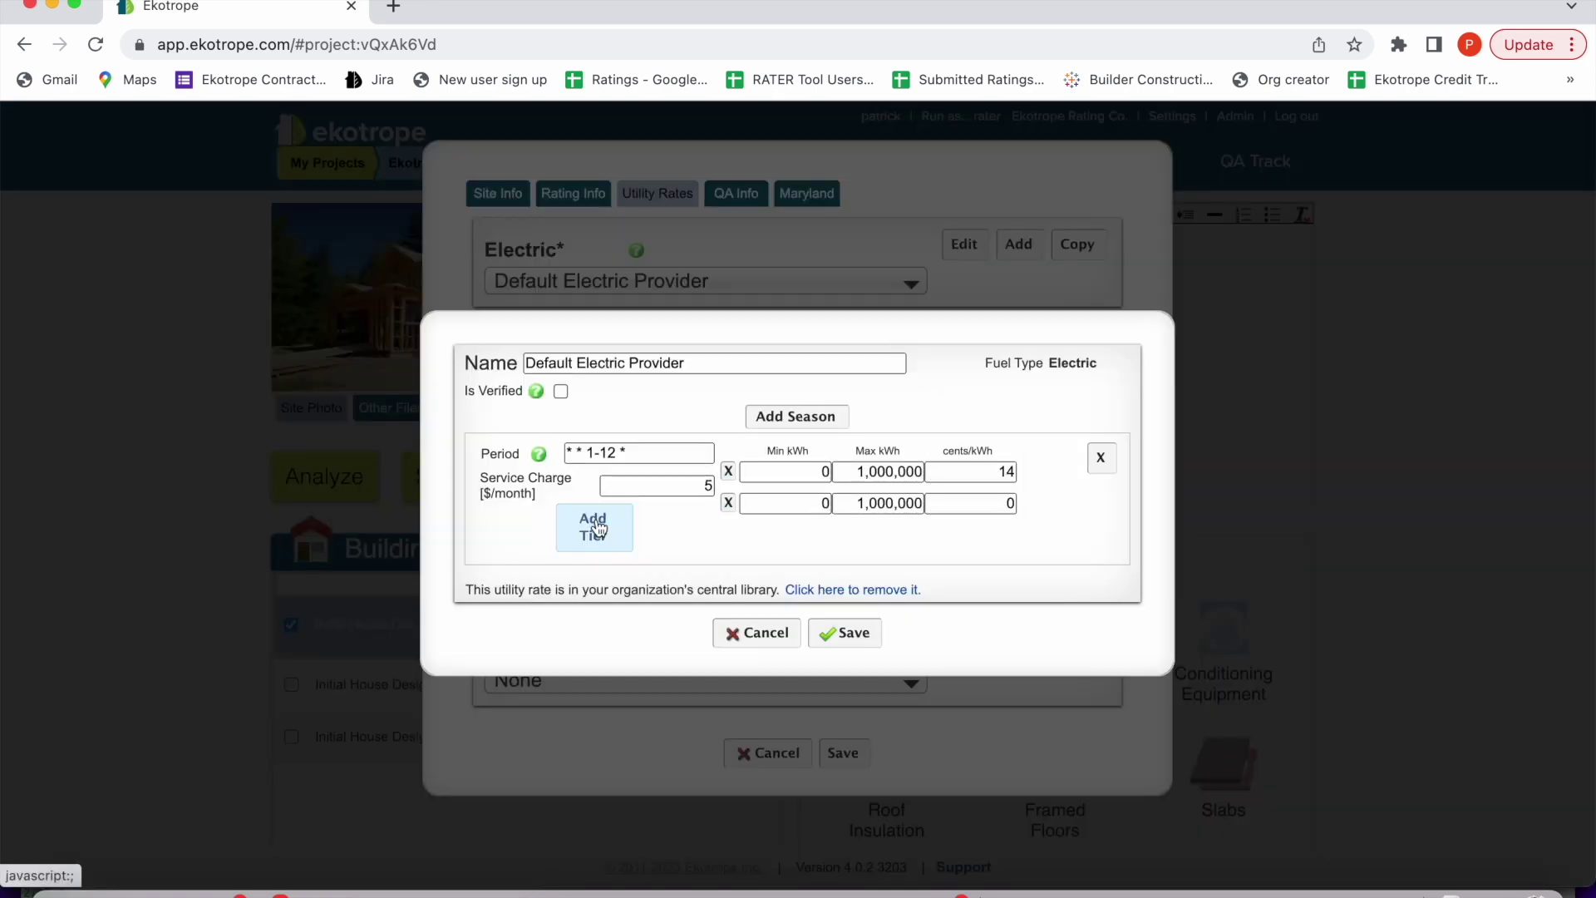
click(595, 537)
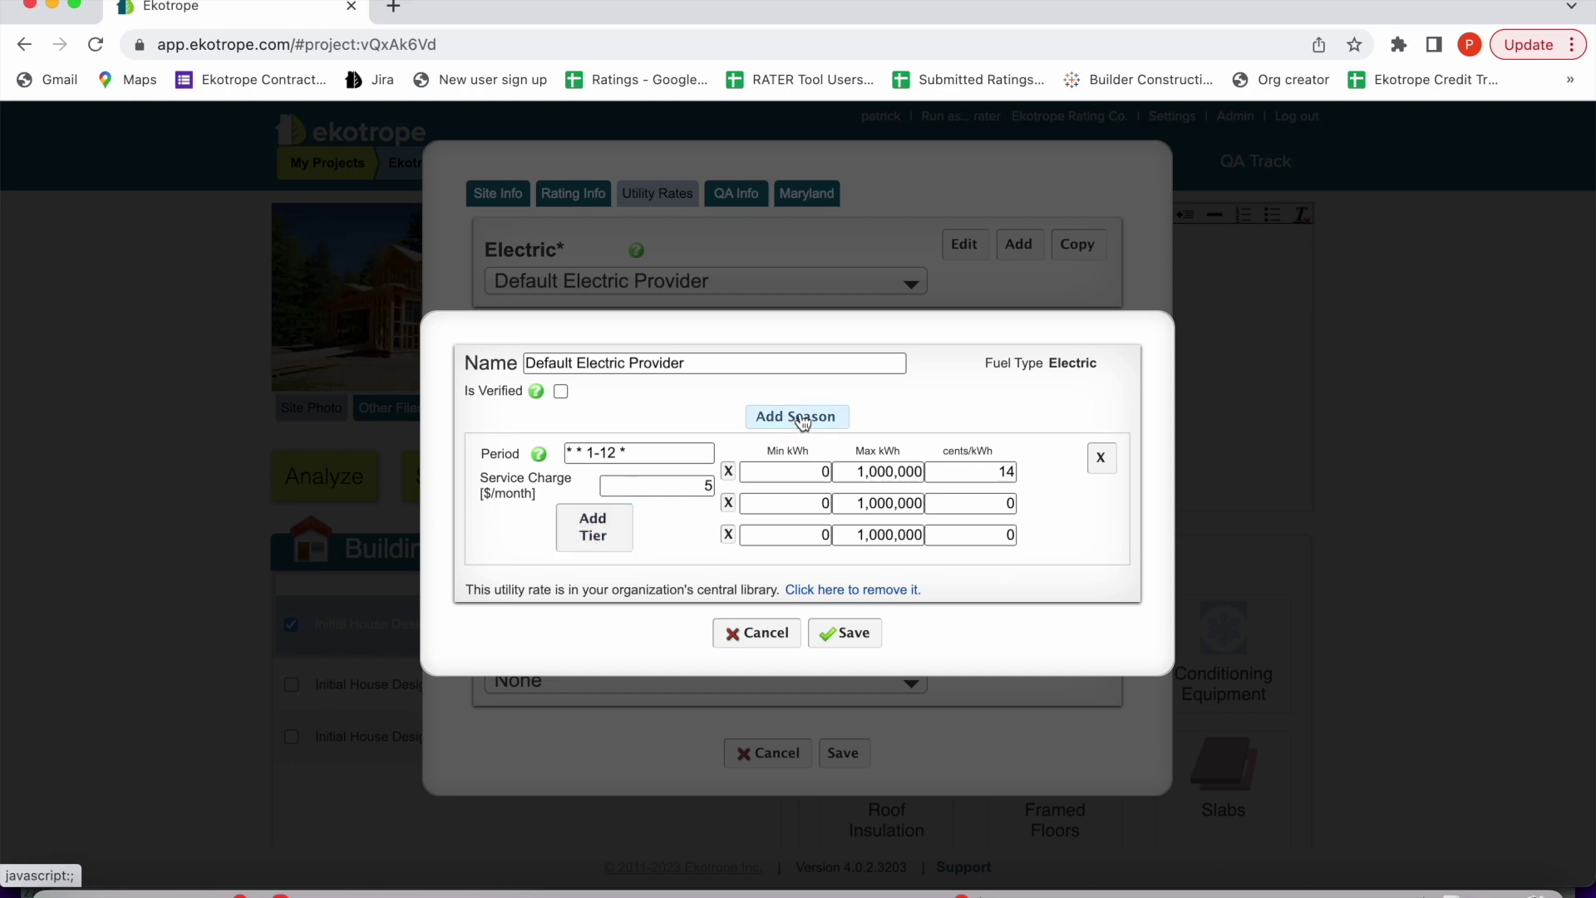
click(799, 420)
click(802, 421)
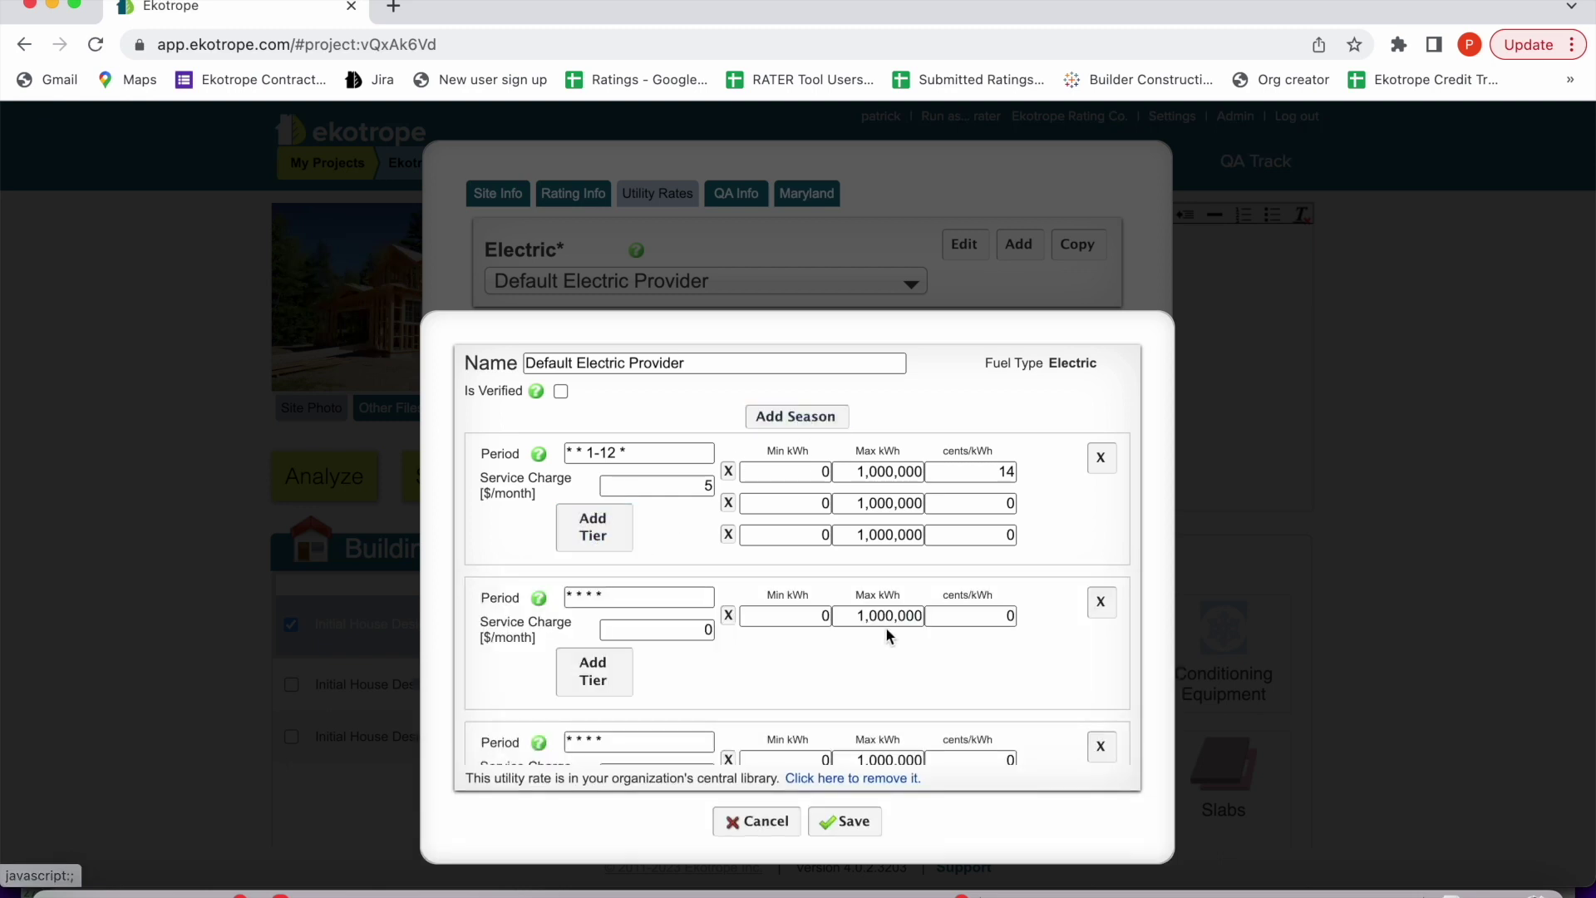
scroll(887, 635, down, 3)
scroll(887, 634, up, 3)
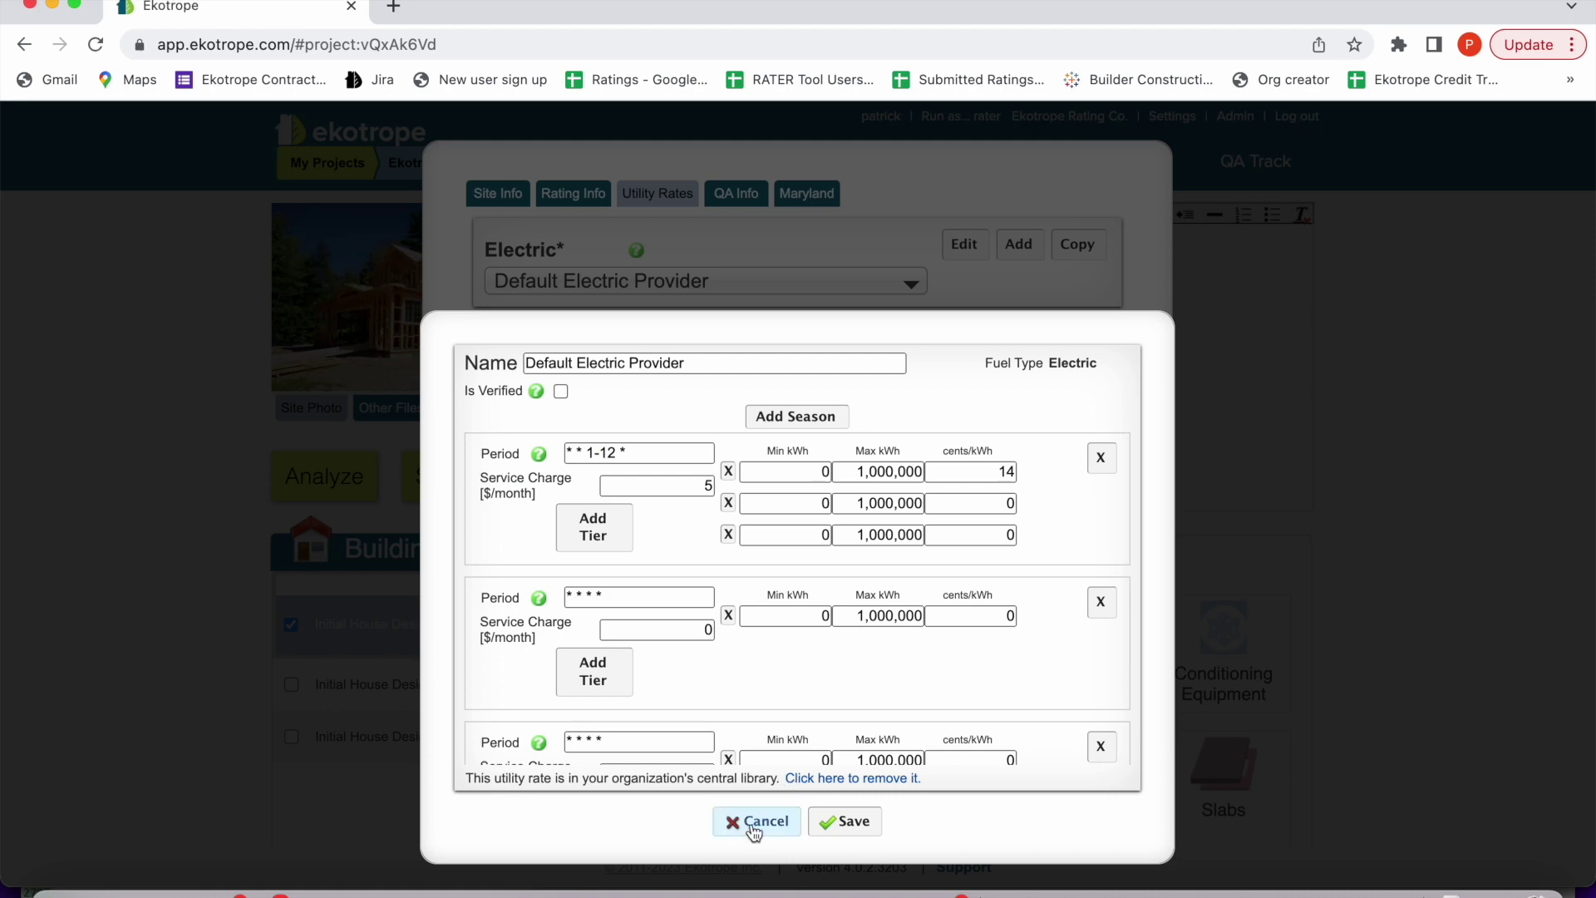
click(758, 818)
click(773, 754)
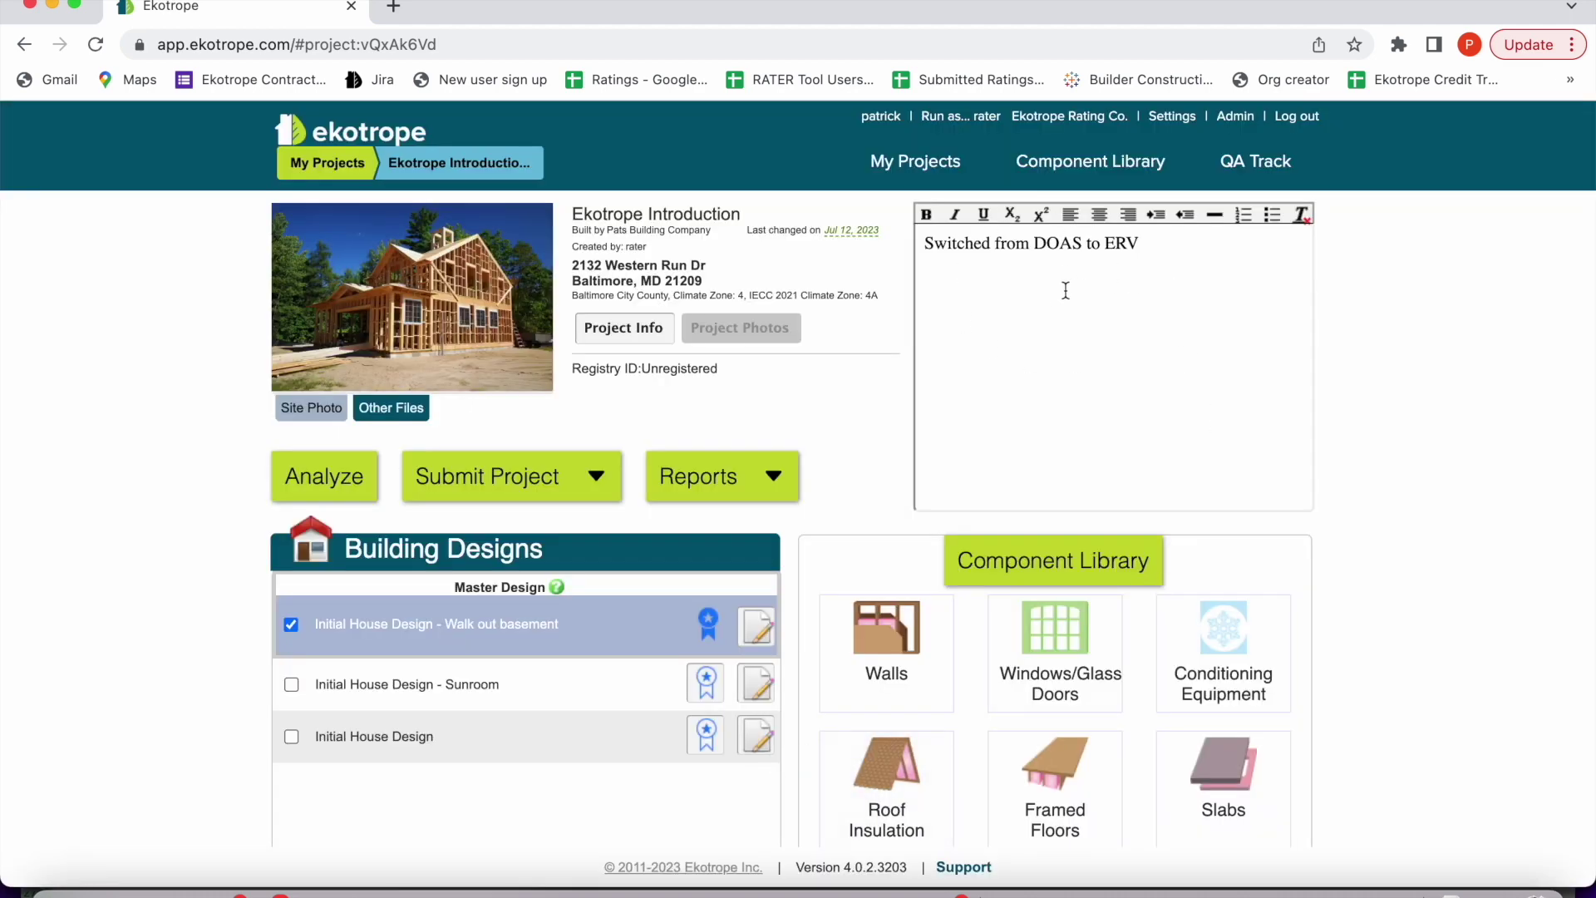
Mark Initial House Design - Sunroom as master, then open the Walk out basement design
drag(1141, 252, 928, 250)
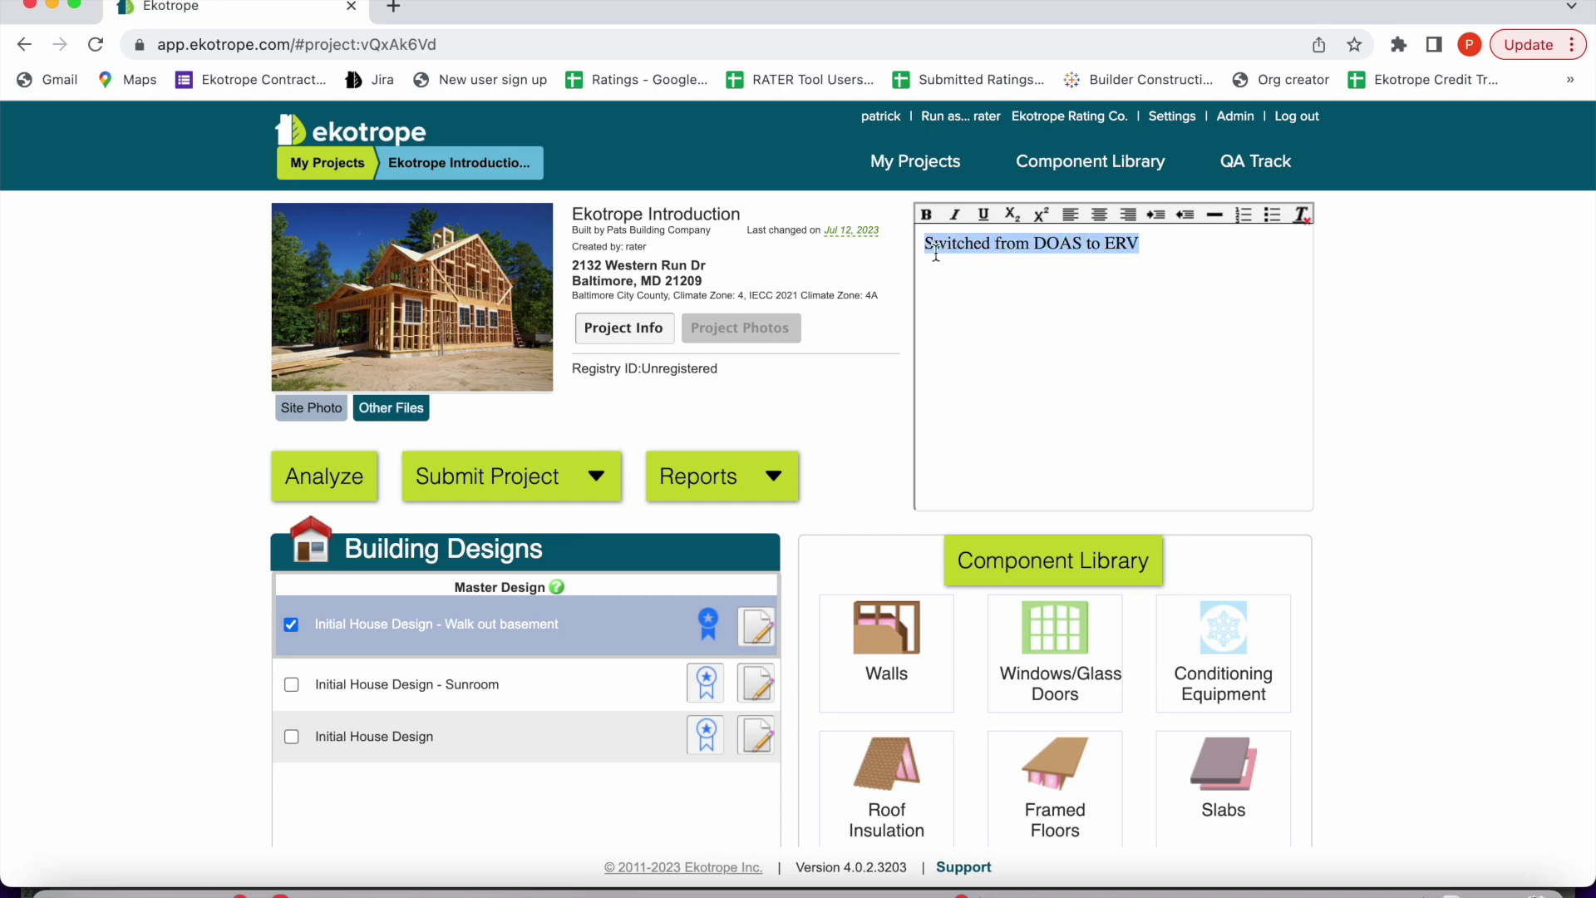
click(1026, 307)
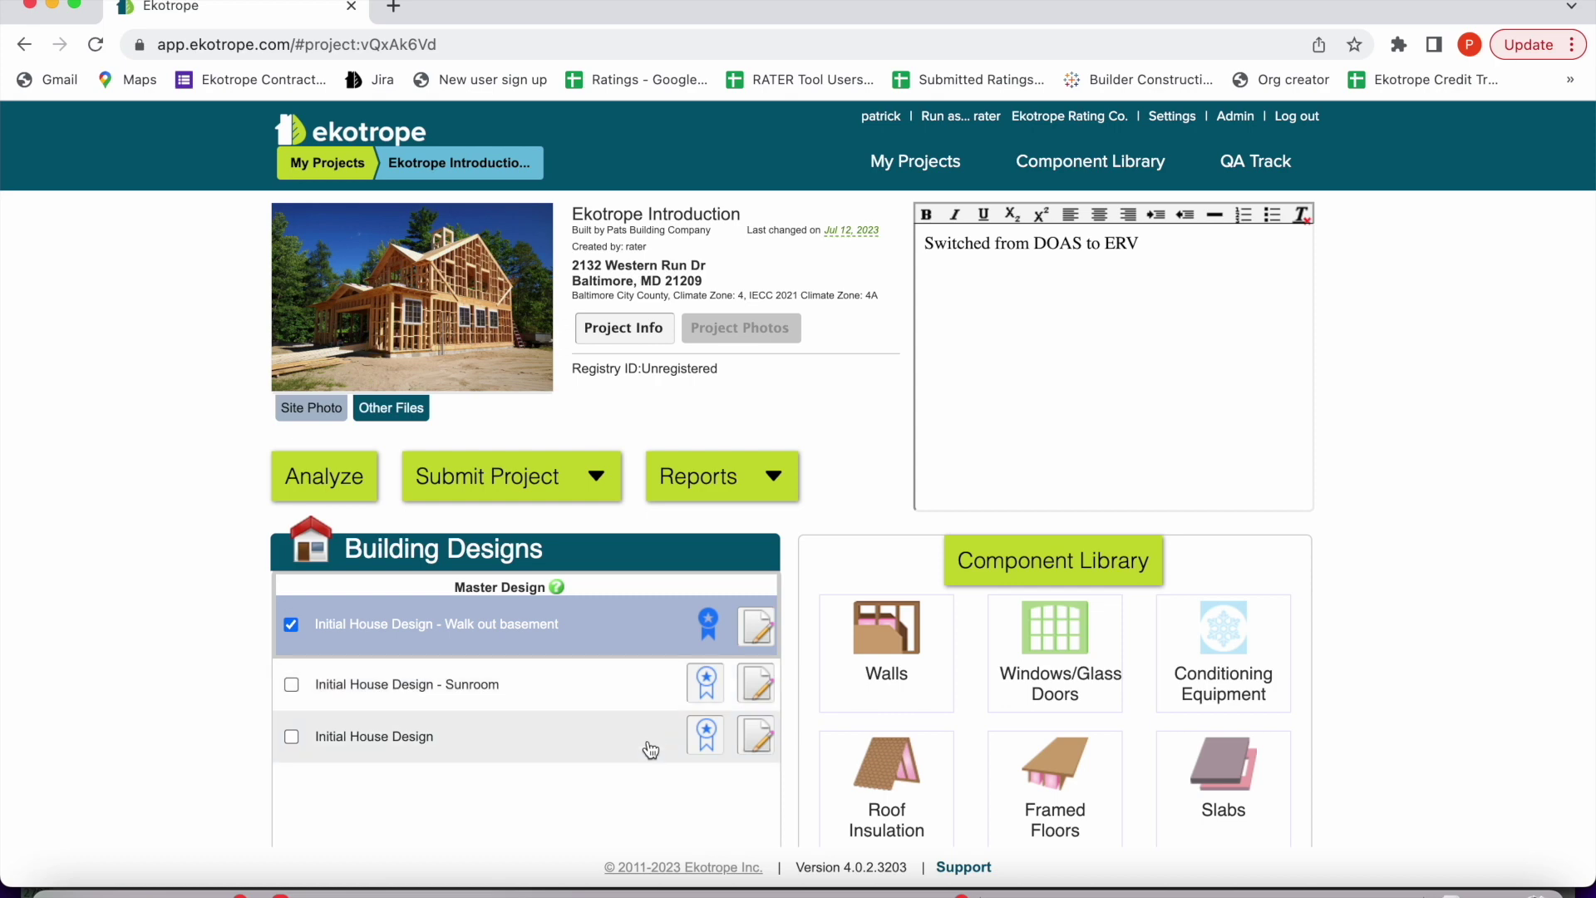
click(706, 685)
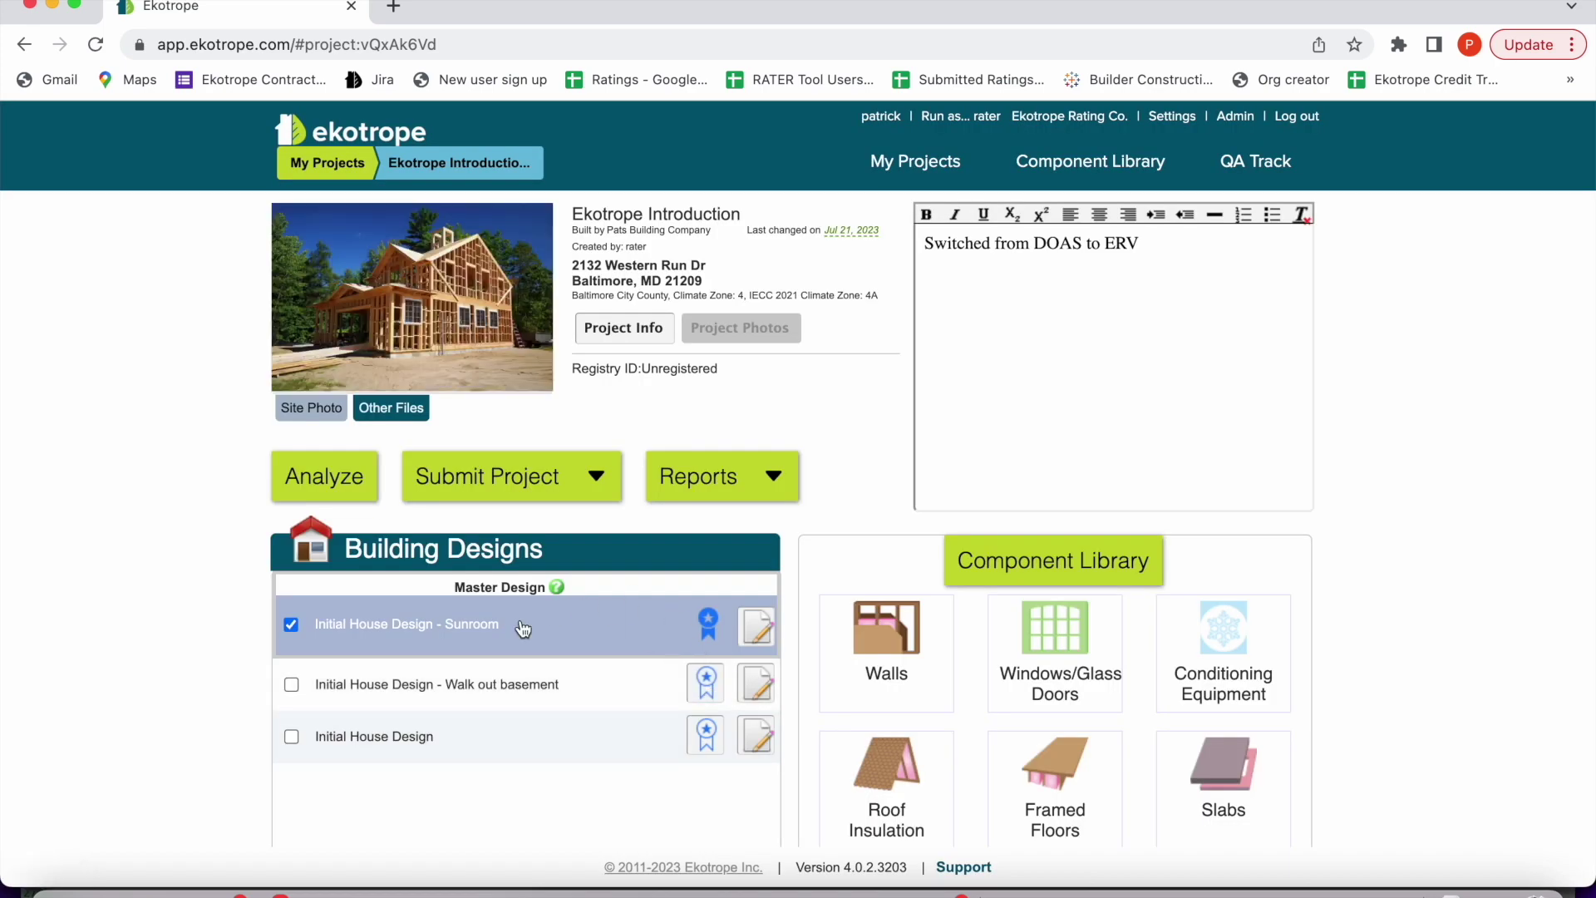
click(603, 713)
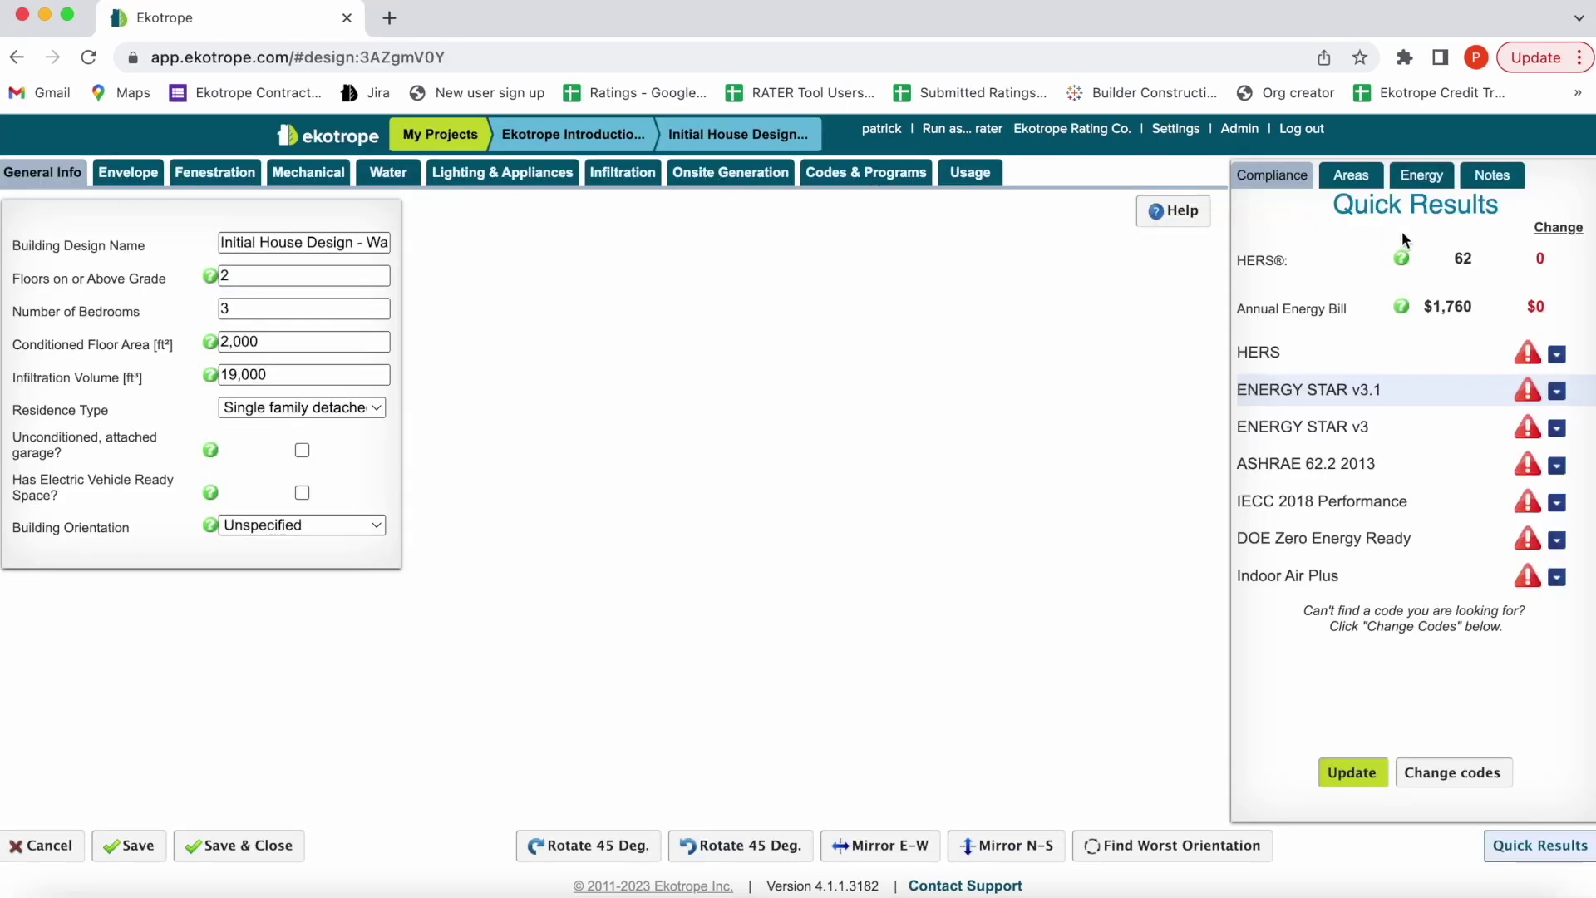
Check the HERS 62 score and view the selected codes and programs, closing them unchanged
drag(1479, 267, 1460, 261)
click(1477, 268)
click(1464, 770)
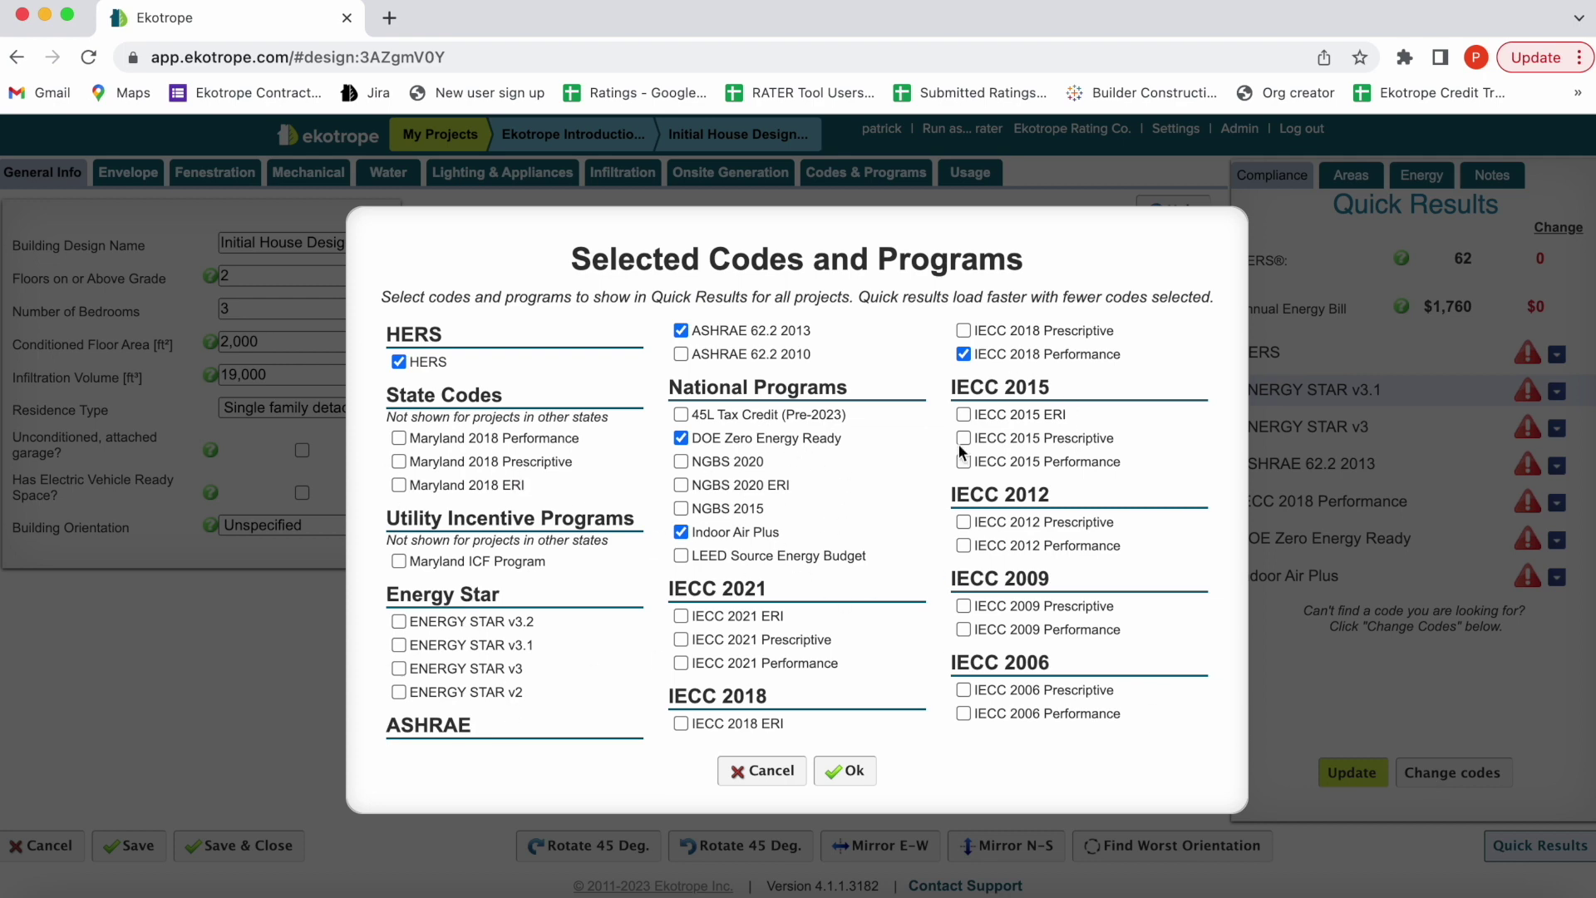
click(786, 772)
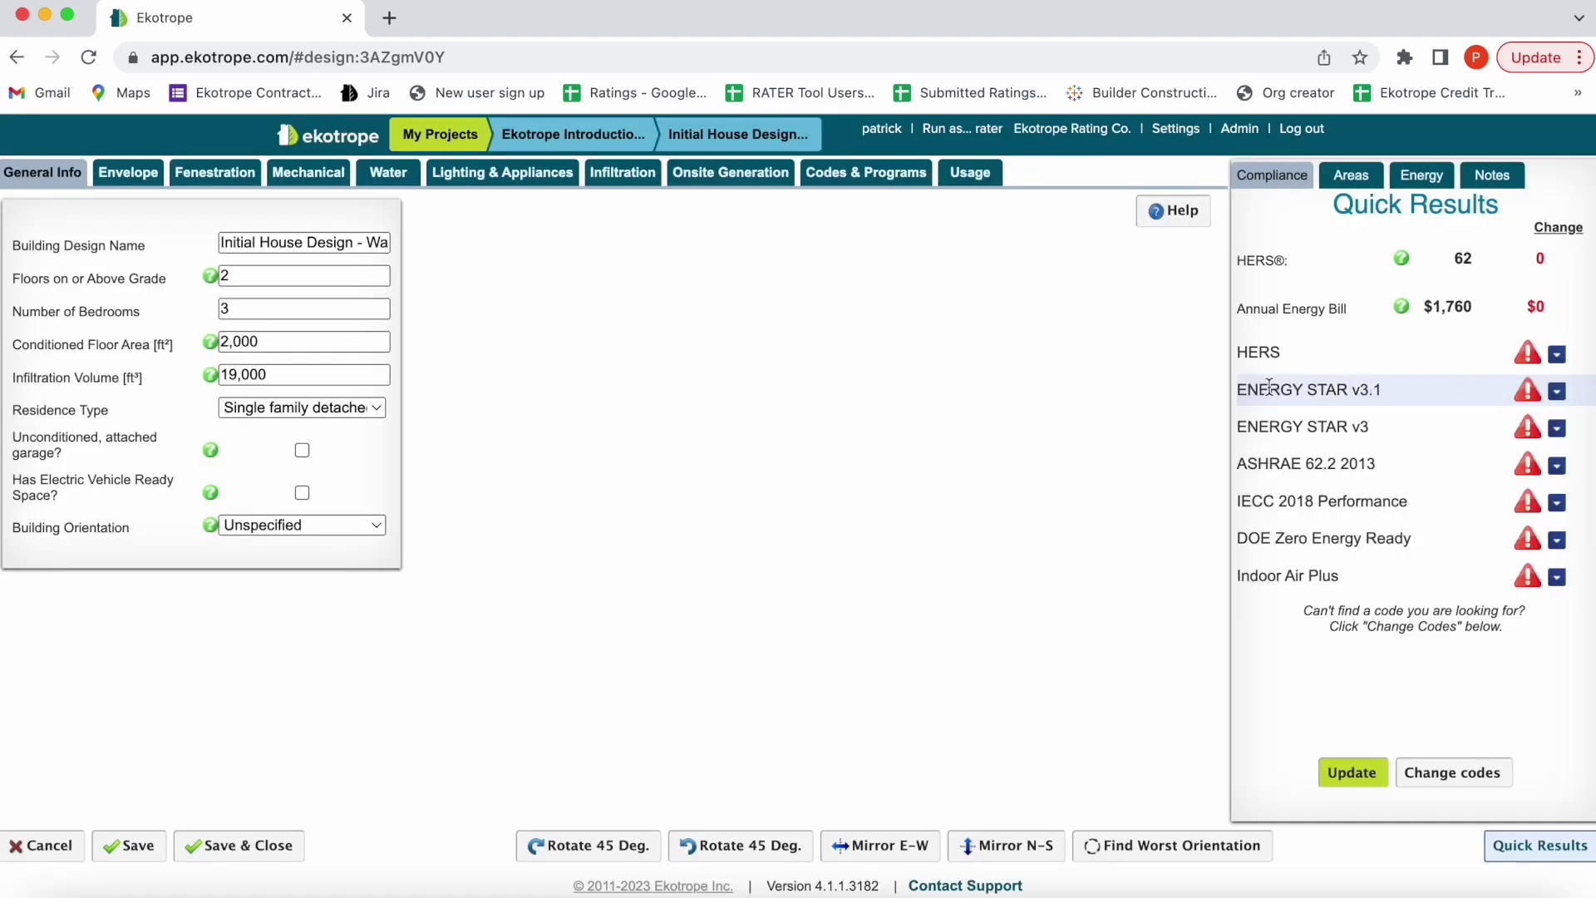
click(1554, 400)
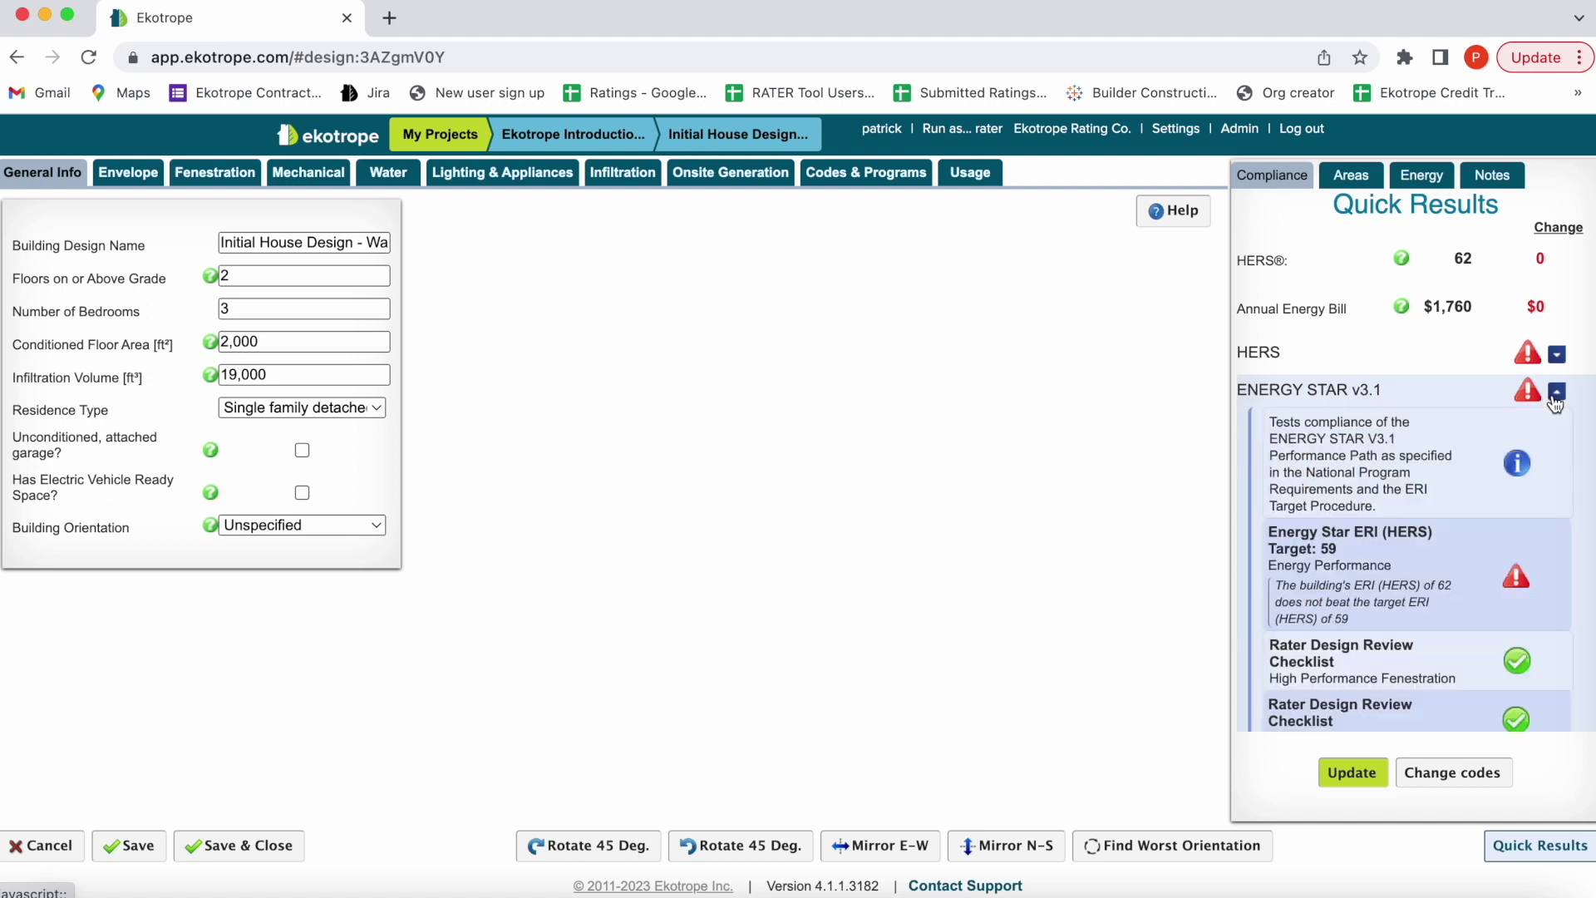
scroll(1514, 460, down, 3)
scroll(1391, 363, down, 4)
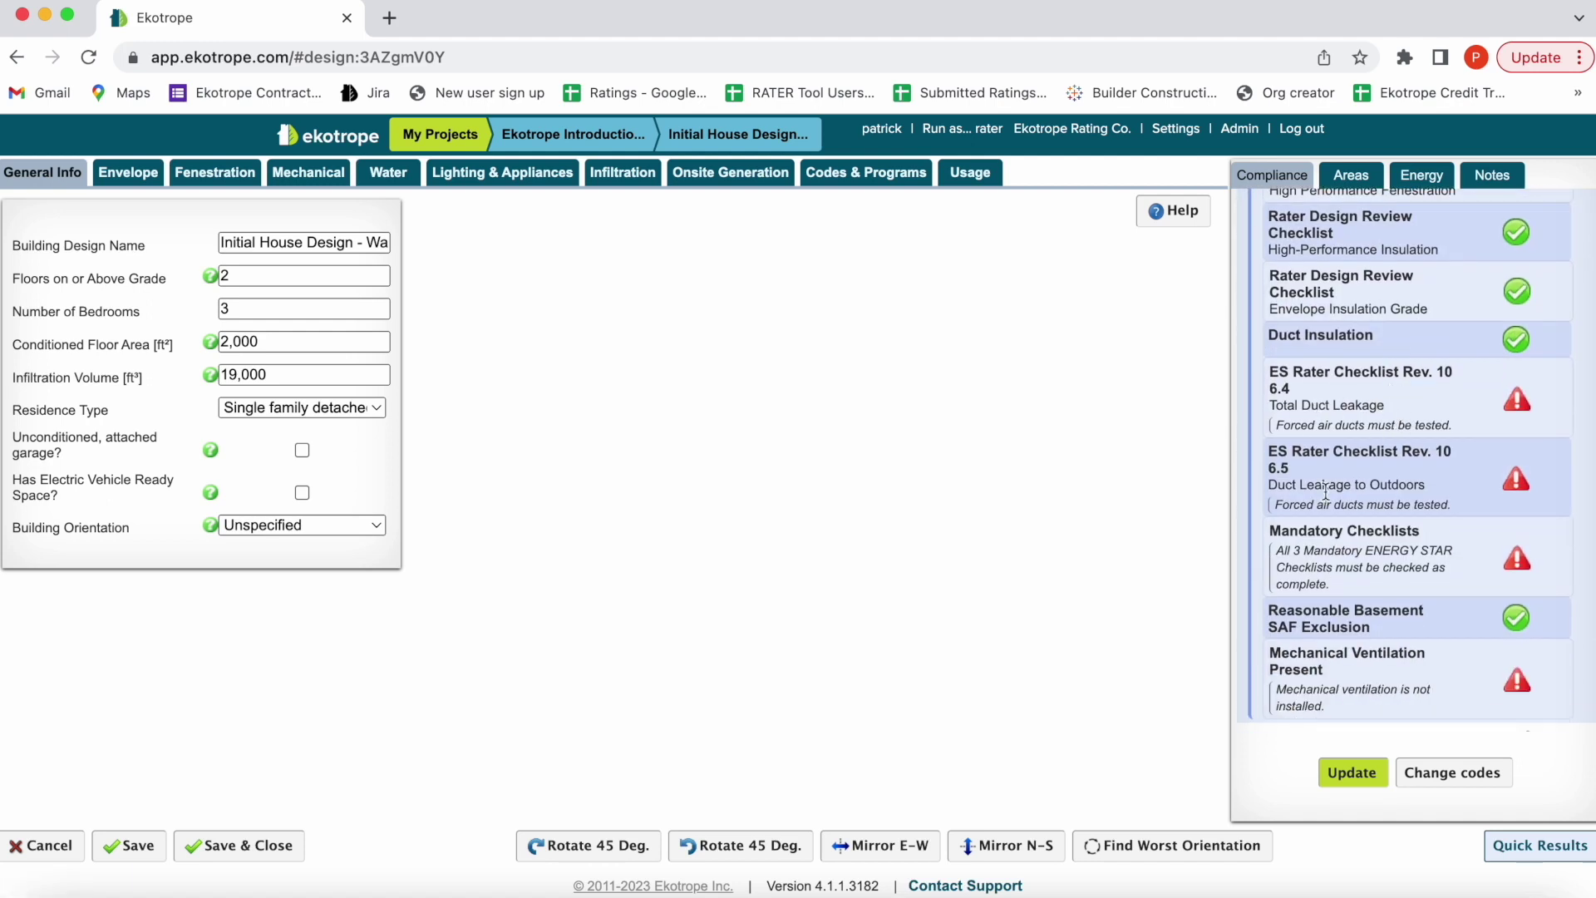
scroll(1363, 440, down, 2)
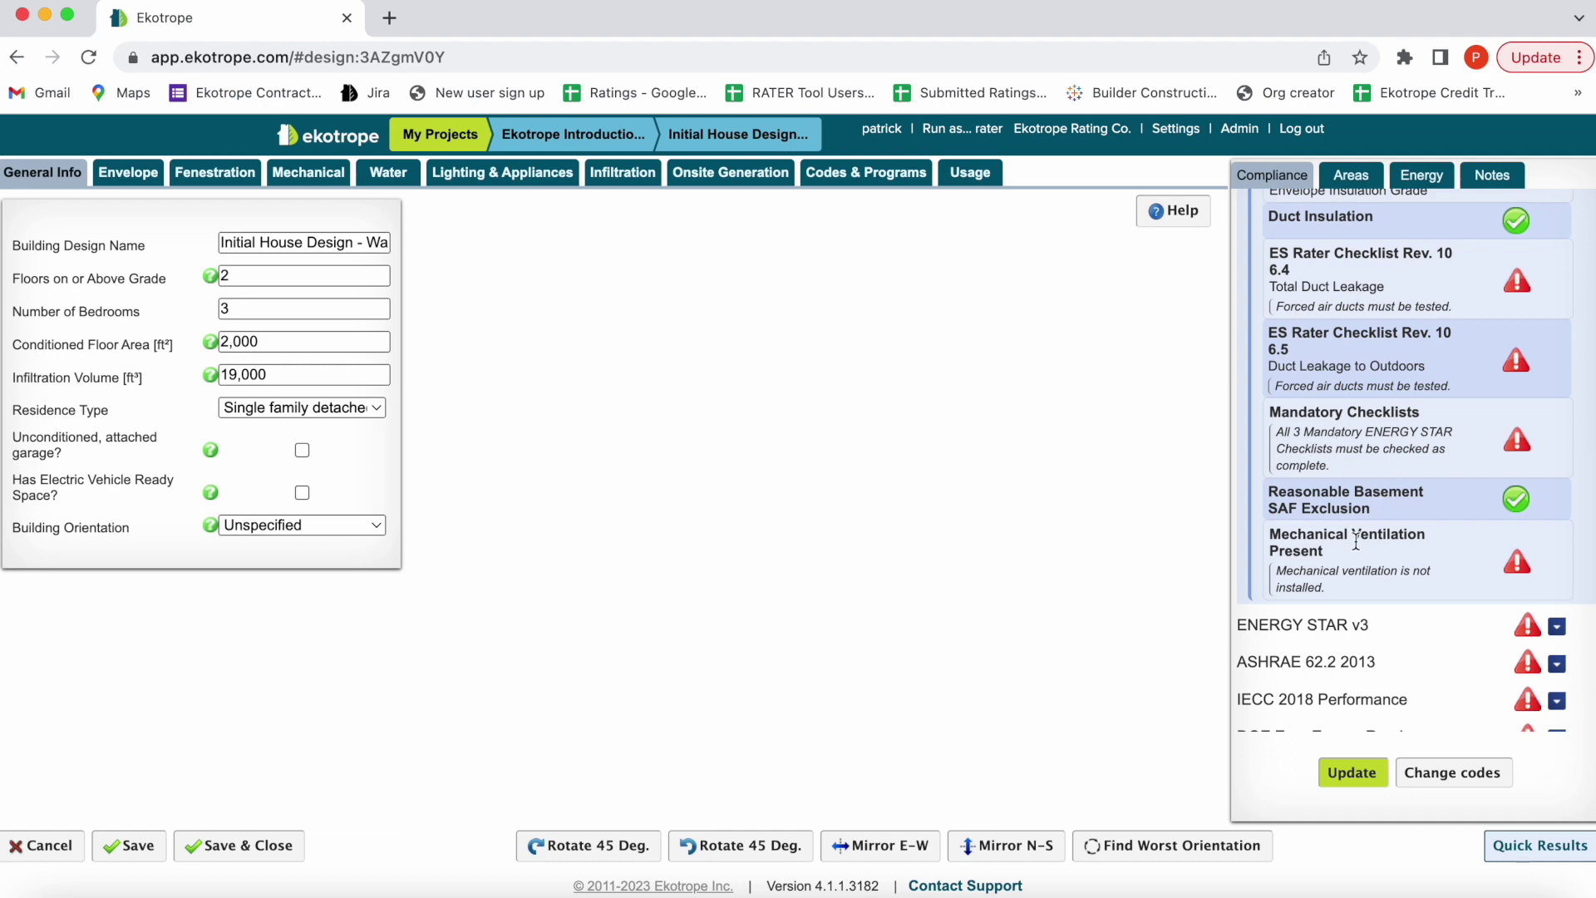
scroll(1401, 572, up, 6)
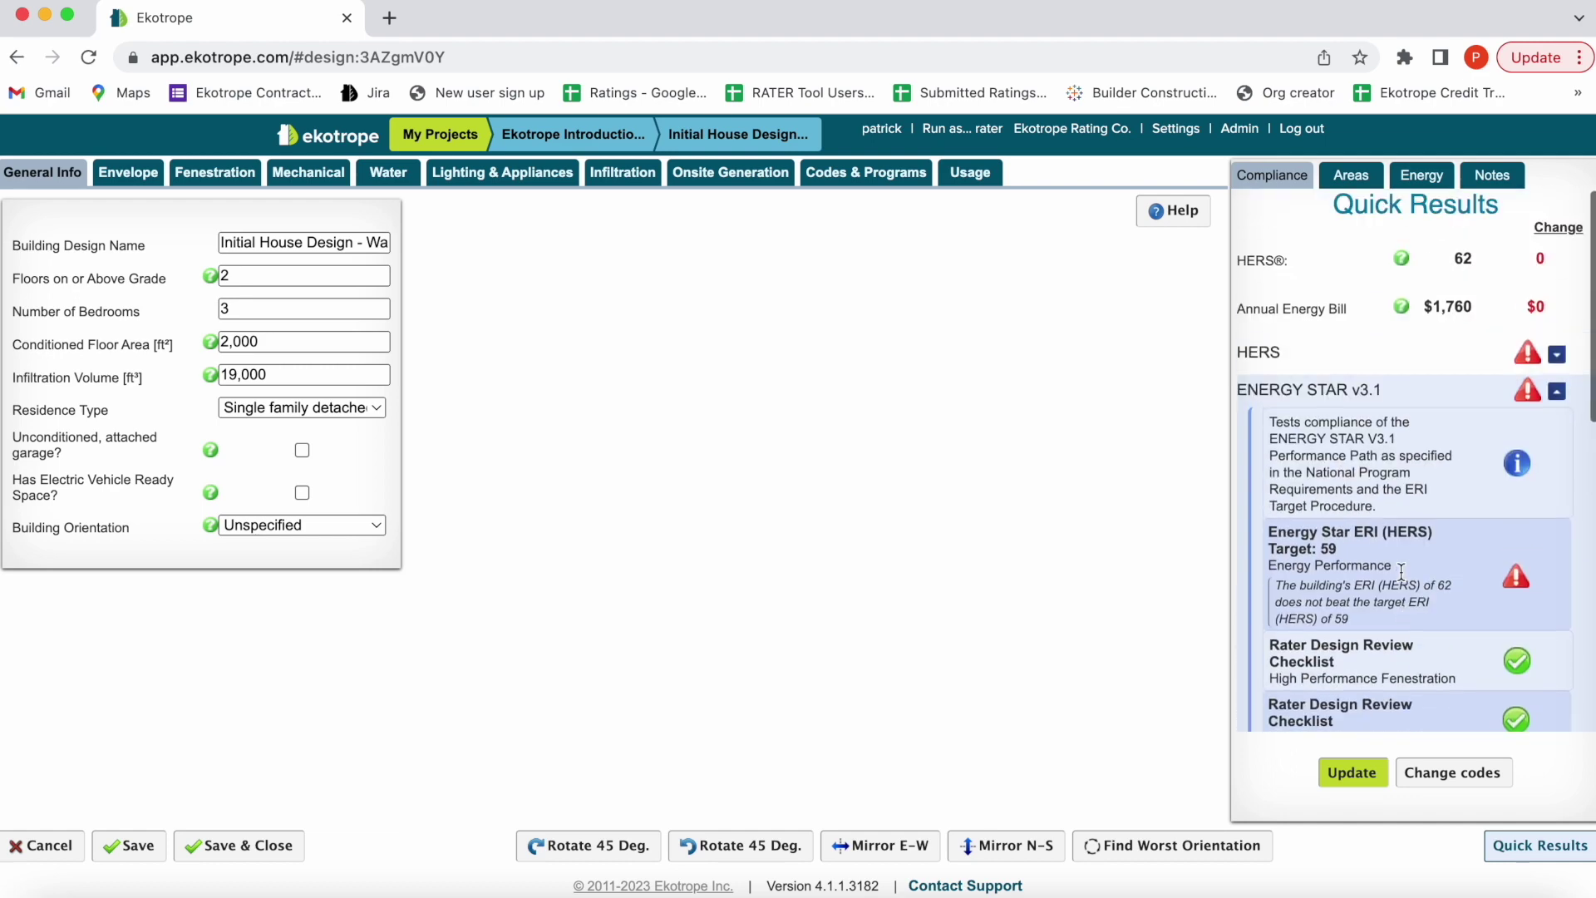
click(1556, 392)
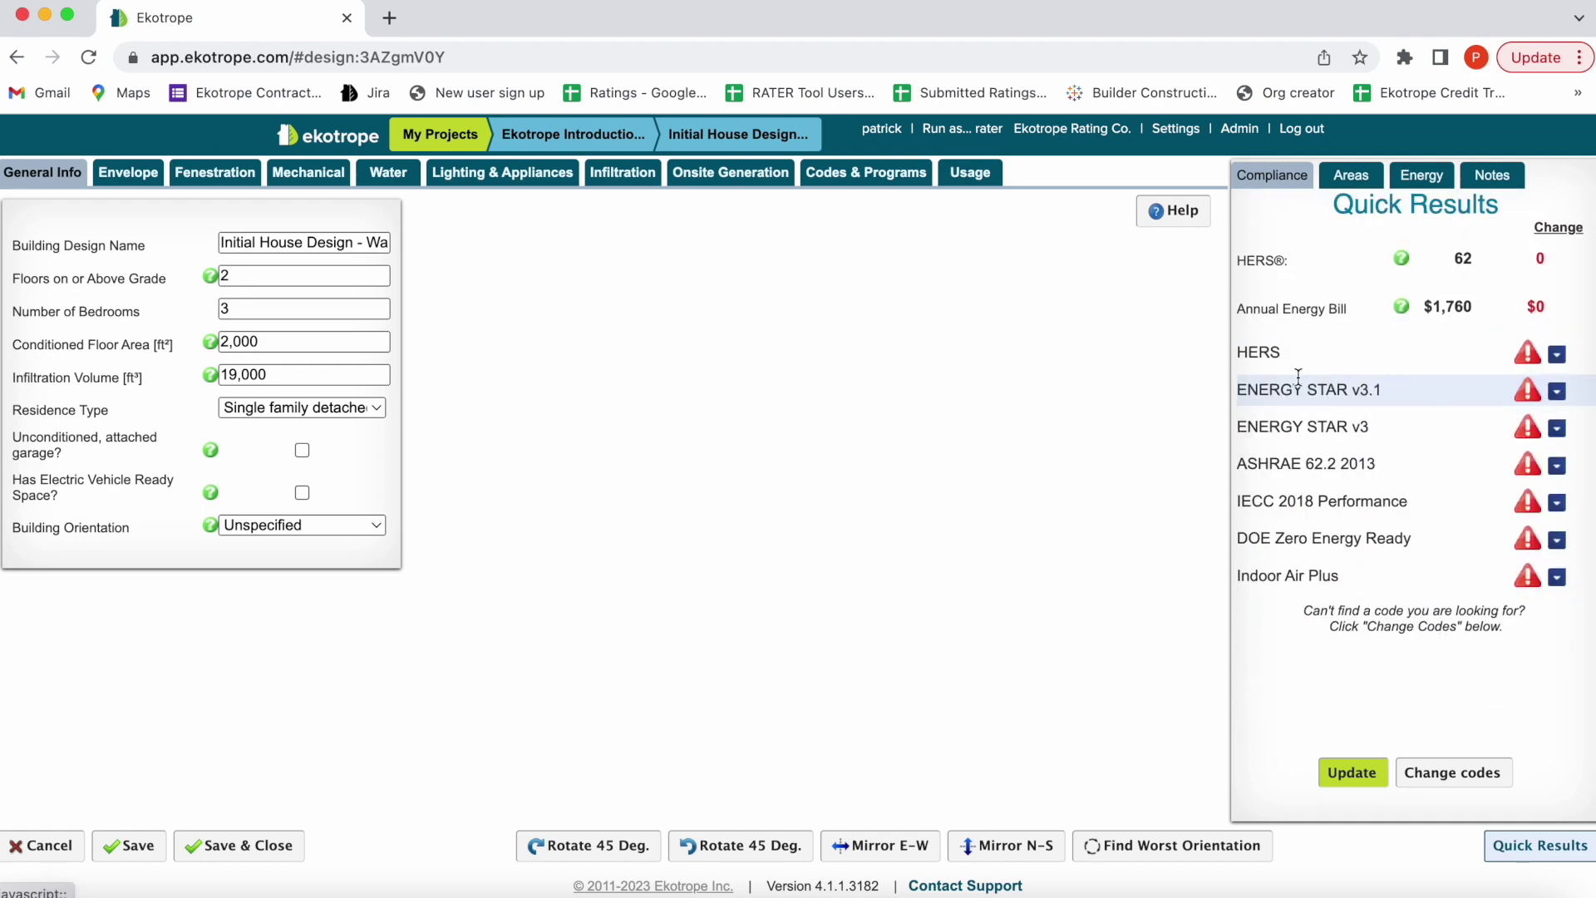
On the Envelope page, add two extra Above Grade Wall entries and remove them again
click(121, 174)
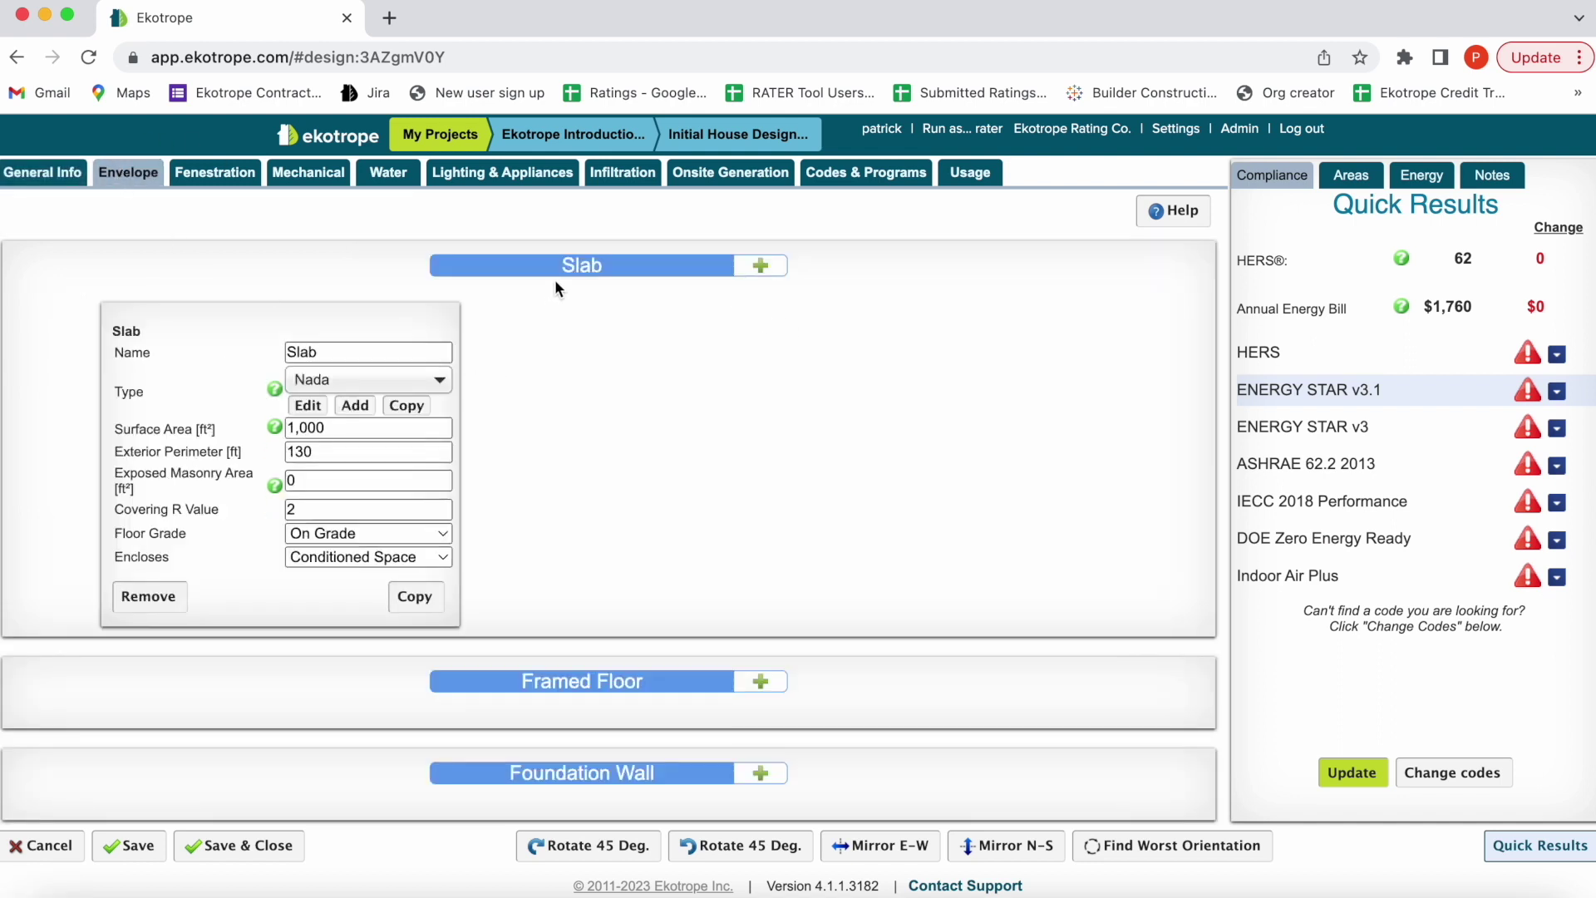
scroll(607, 362, down, 6)
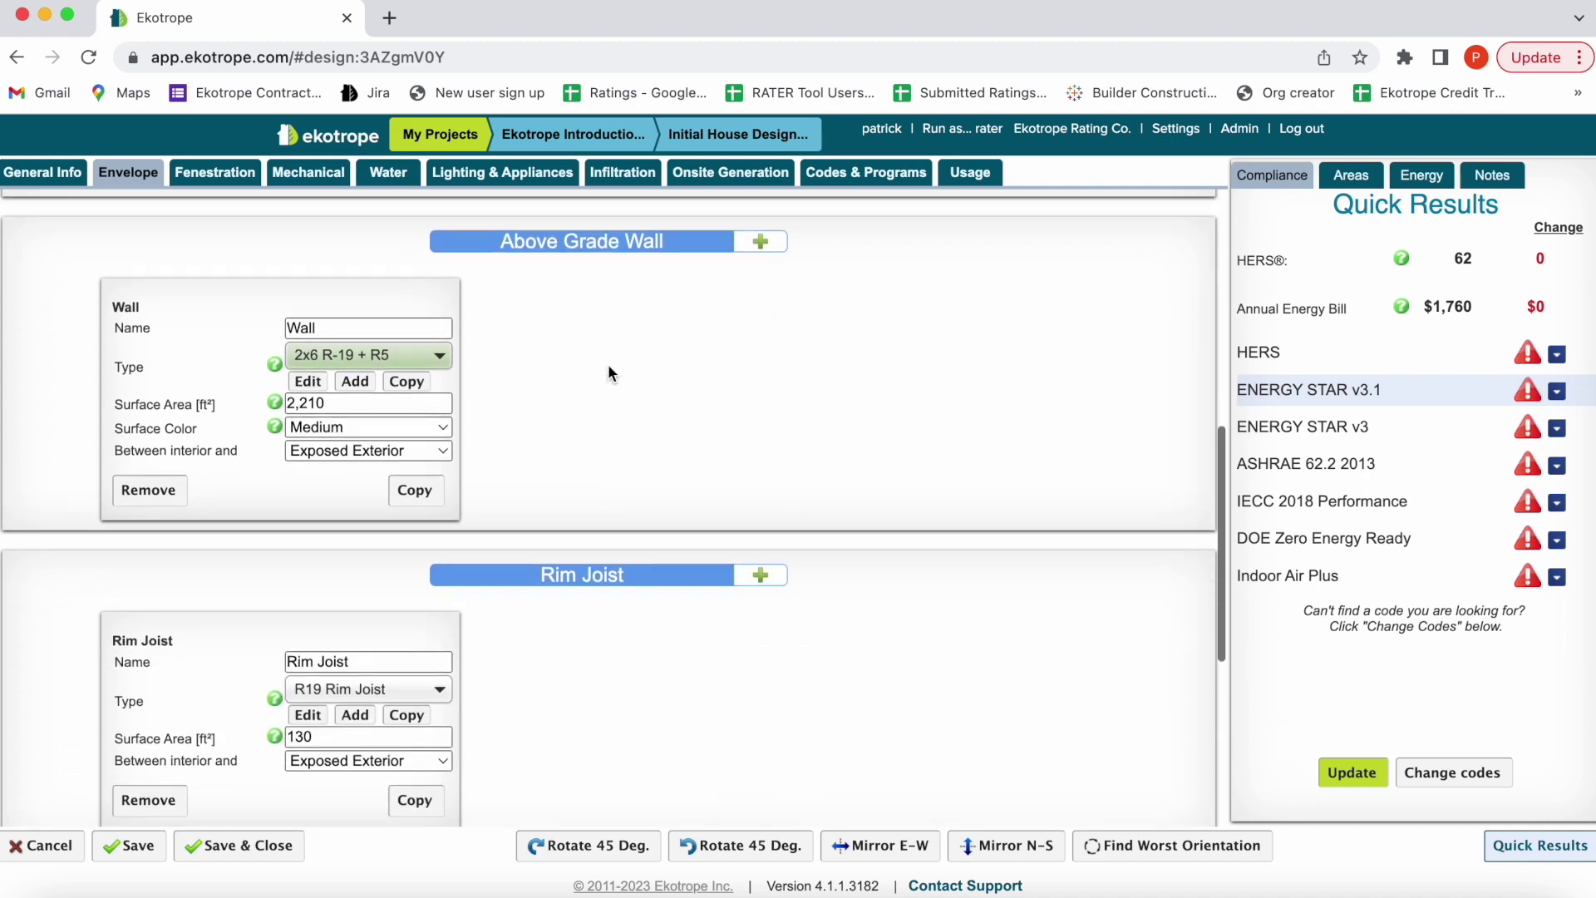
scroll(609, 370, down, 5)
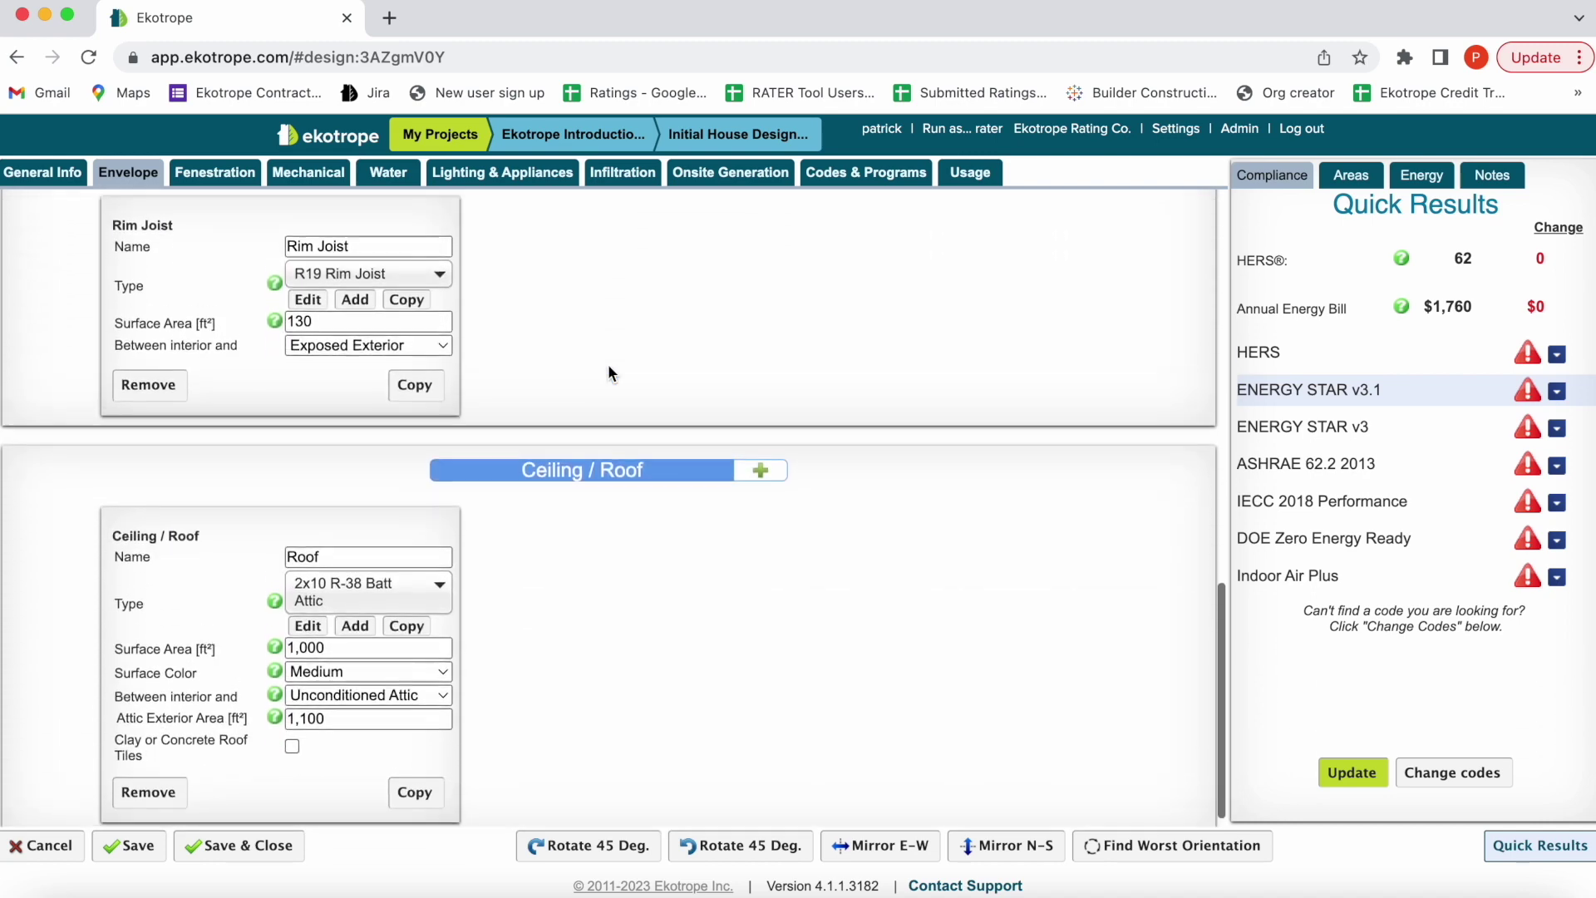
scroll(606, 362, up, 7)
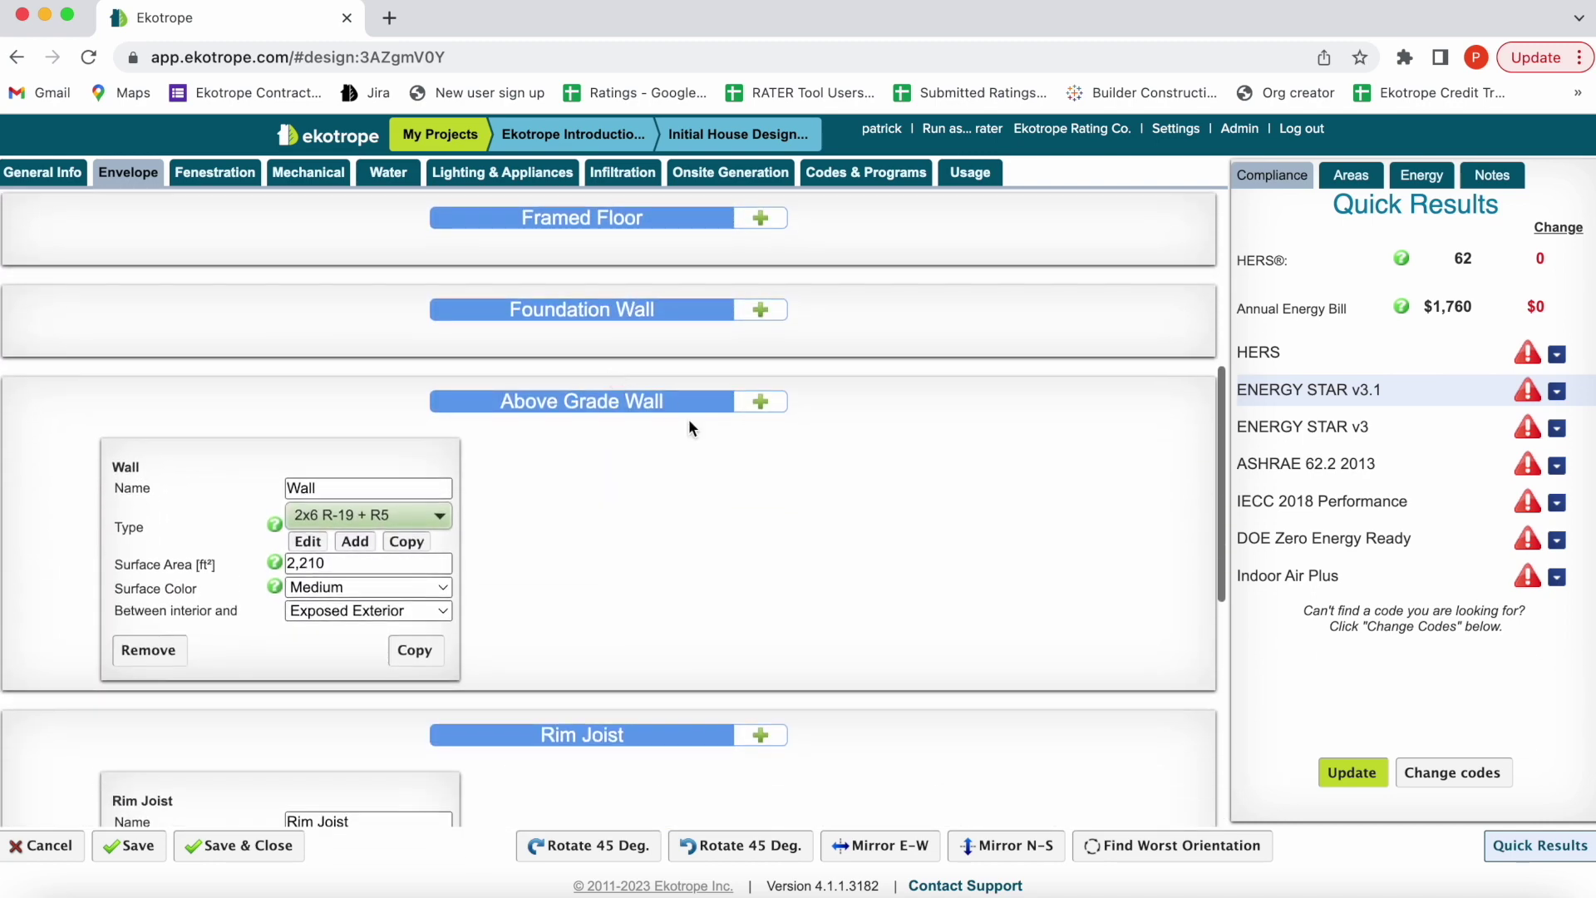
click(760, 403)
click(760, 403)
click(760, 403)
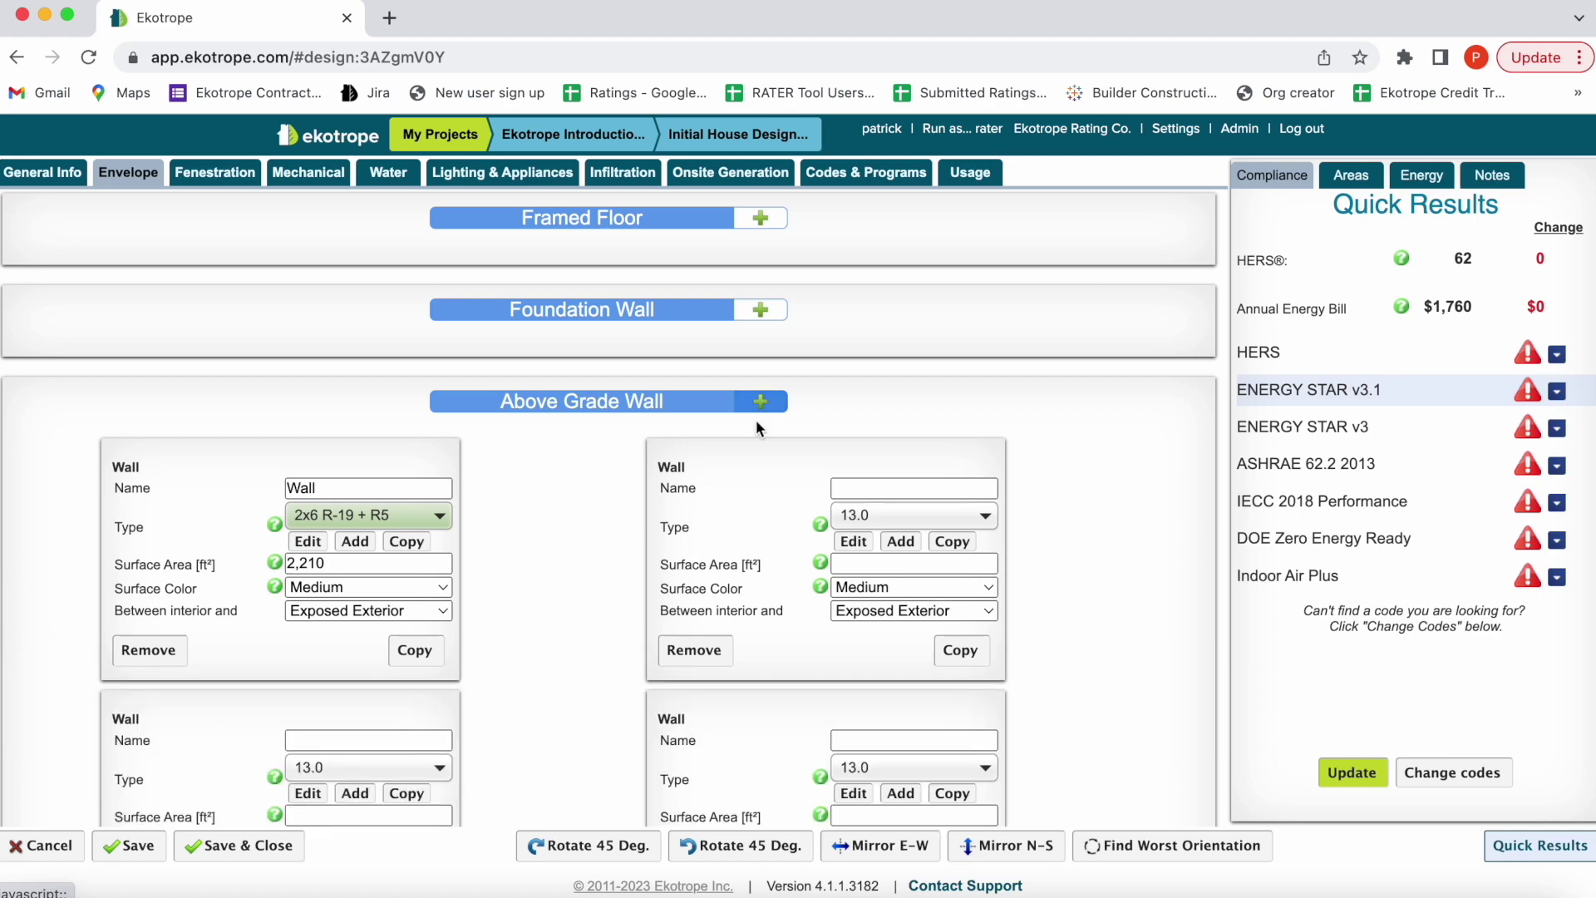
scroll(758, 427, down, 2)
click(697, 468)
click(697, 468)
click(696, 468)
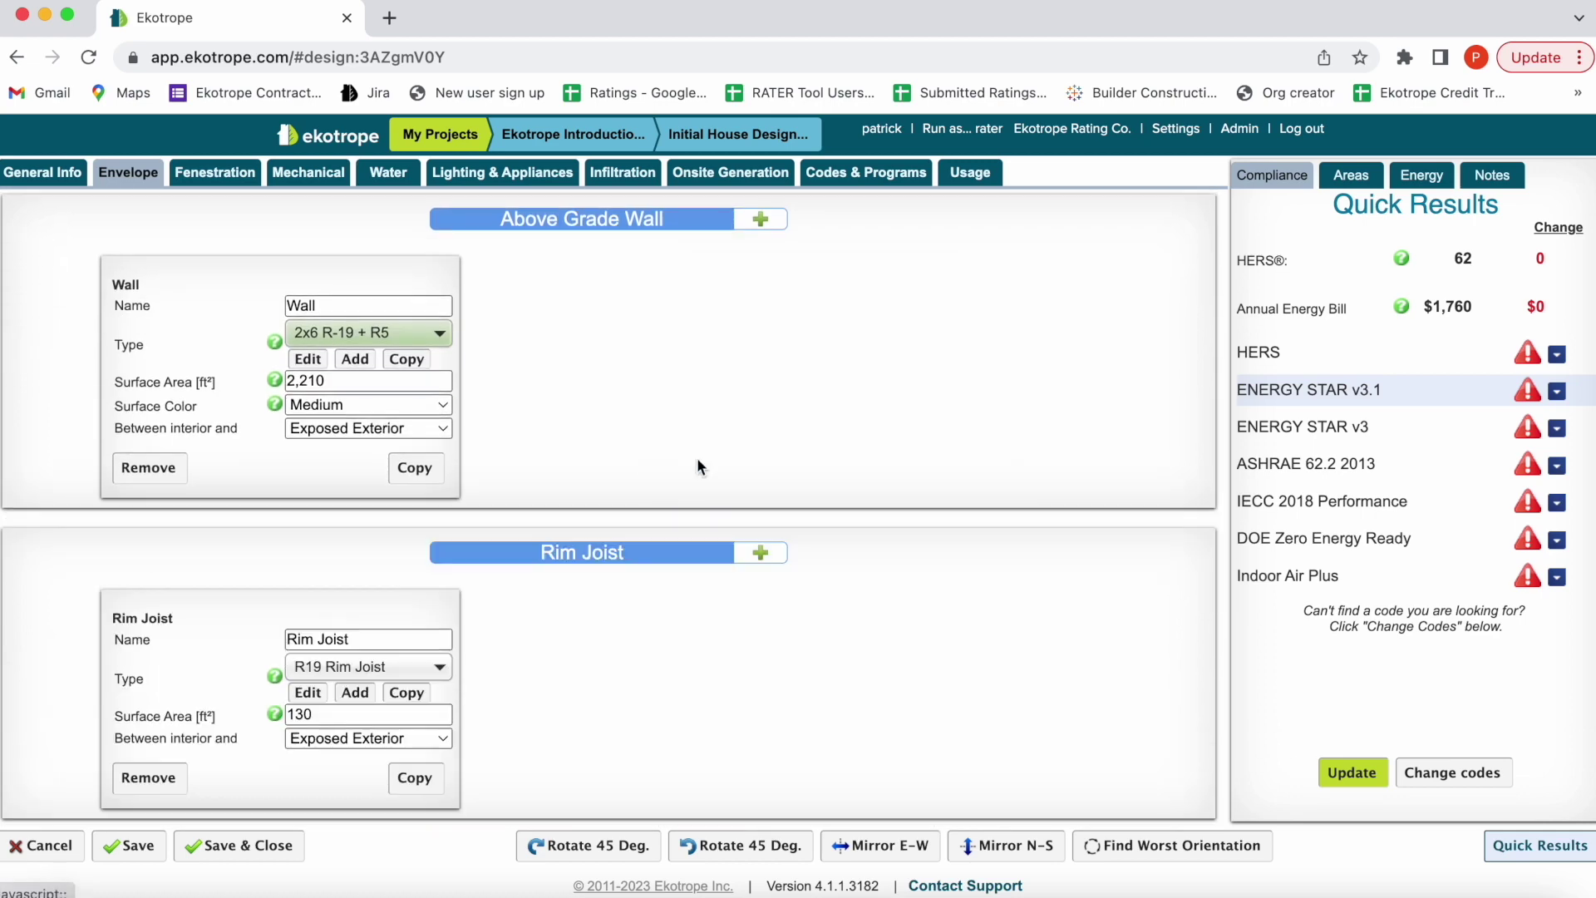
Set the wall type to 2x6 R-19 + R5 and open its assembly details
click(327, 334)
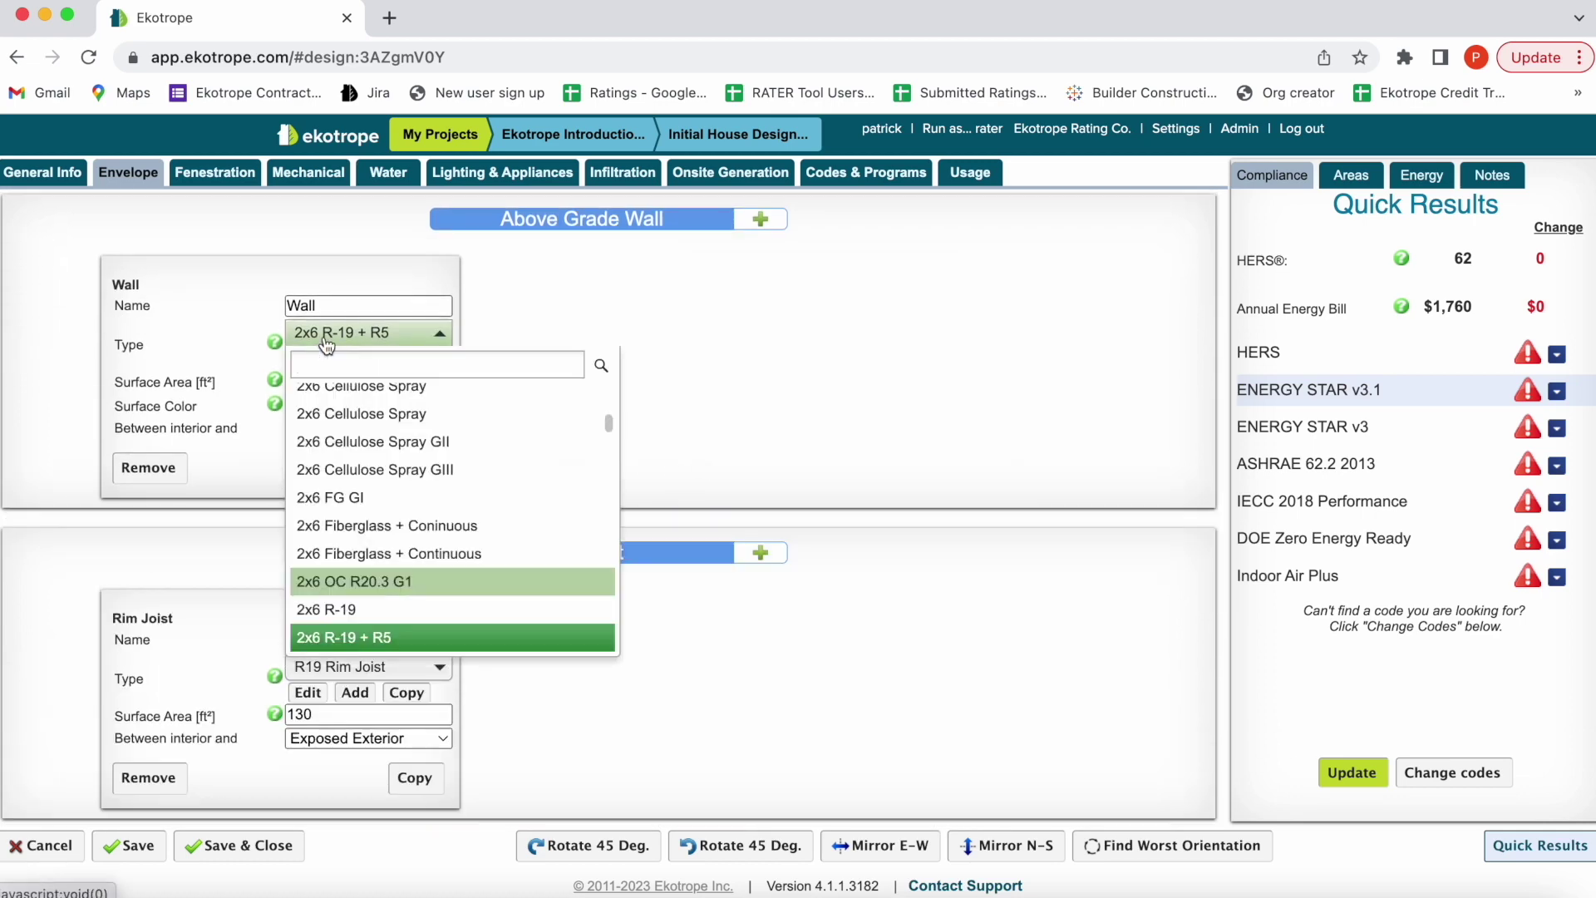
text(2)
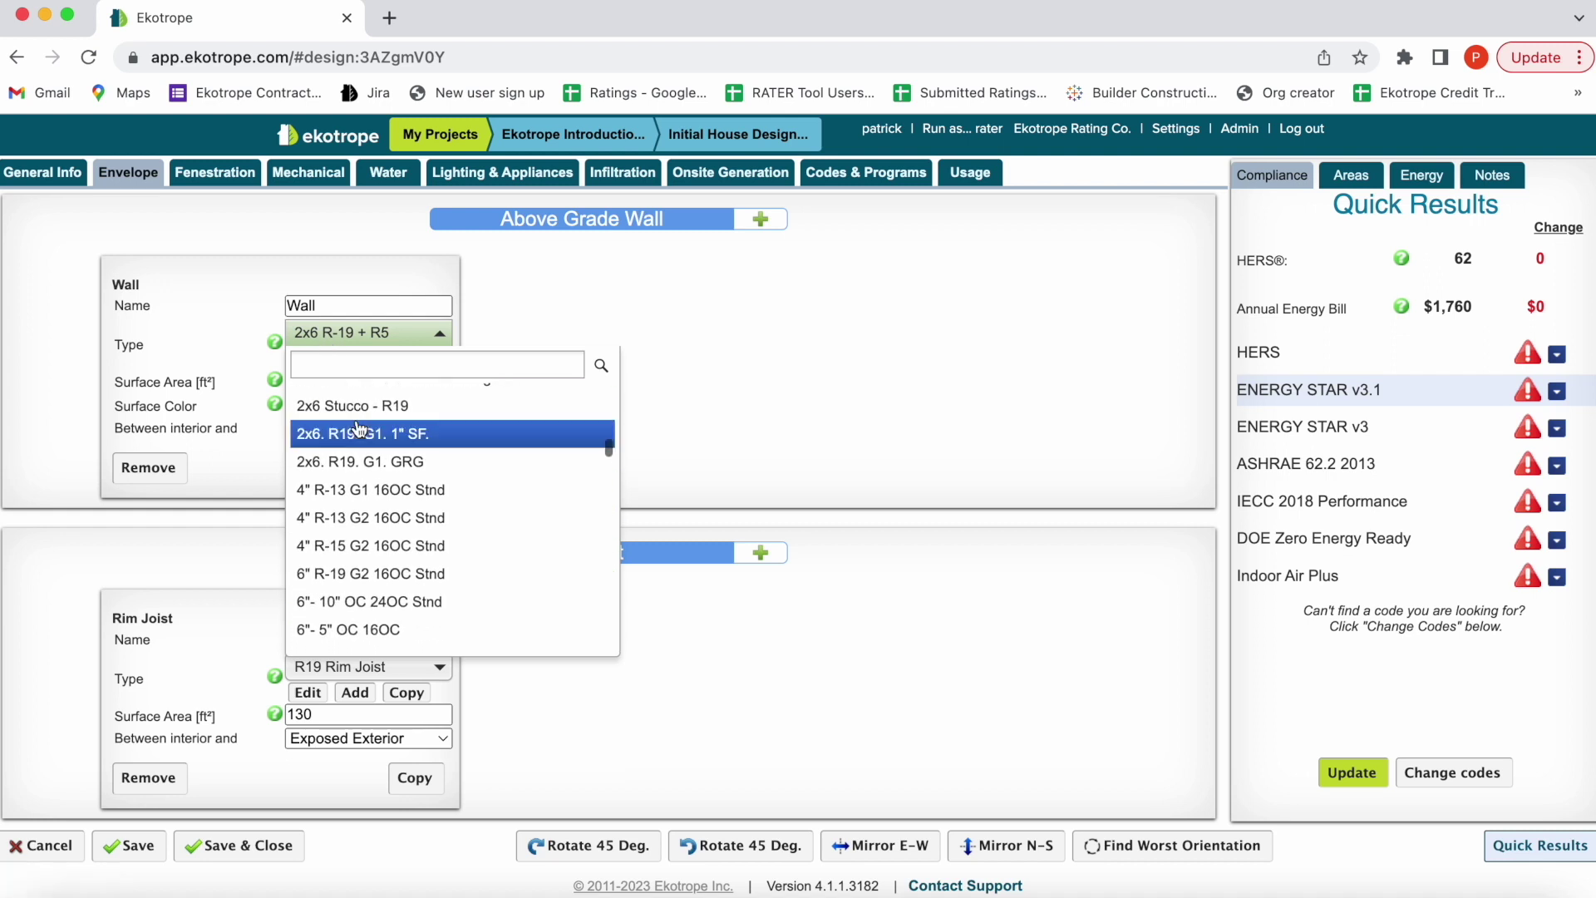
text(x6 )
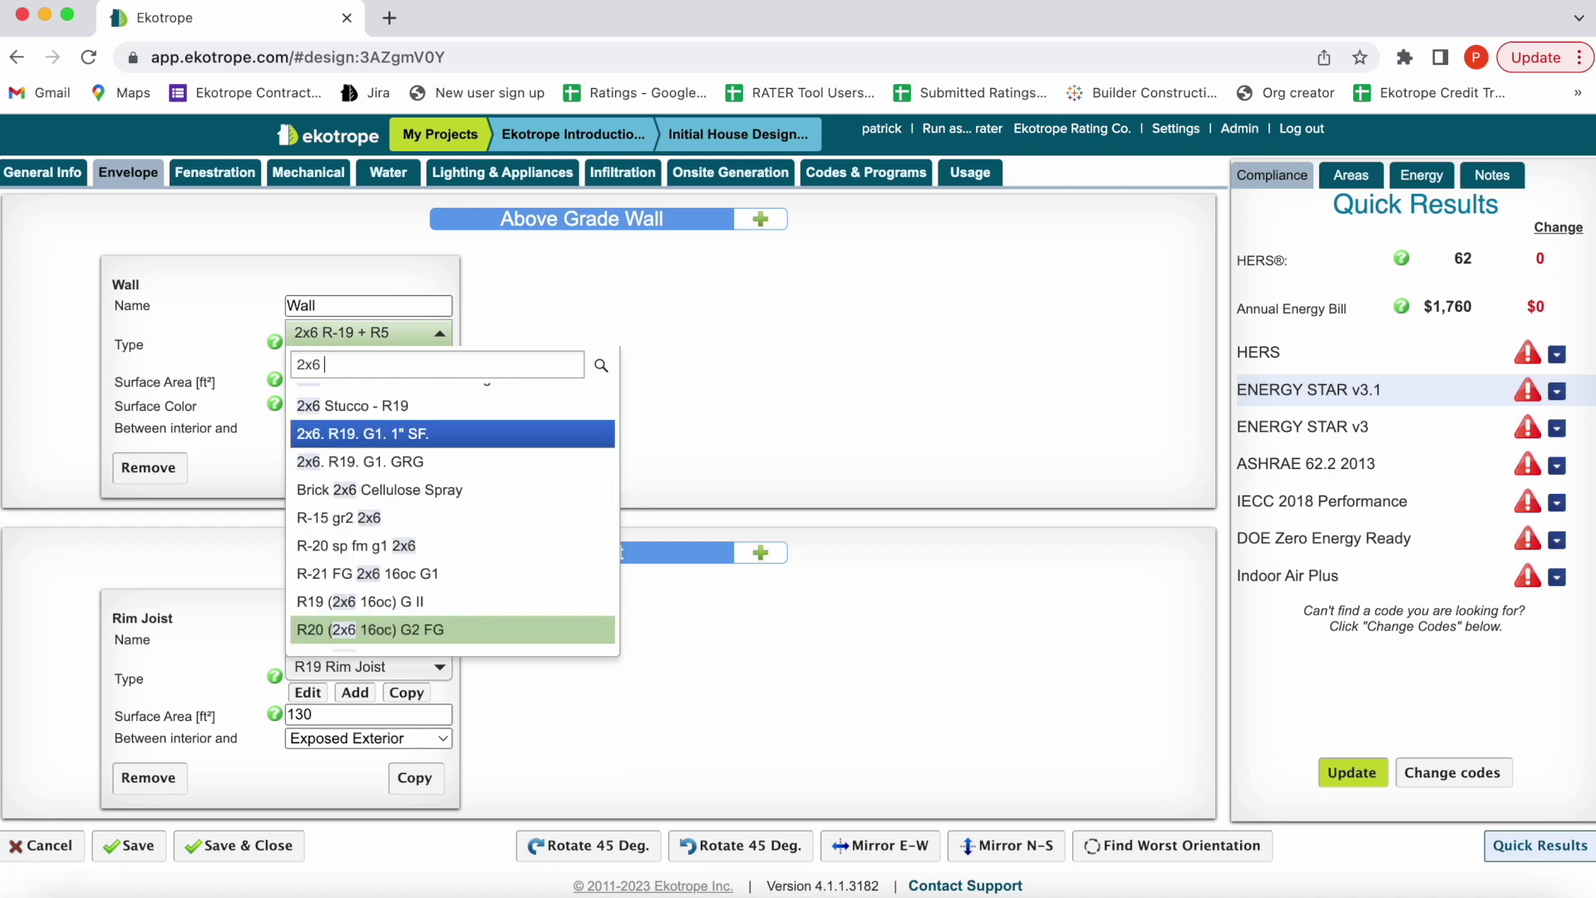
text(r)
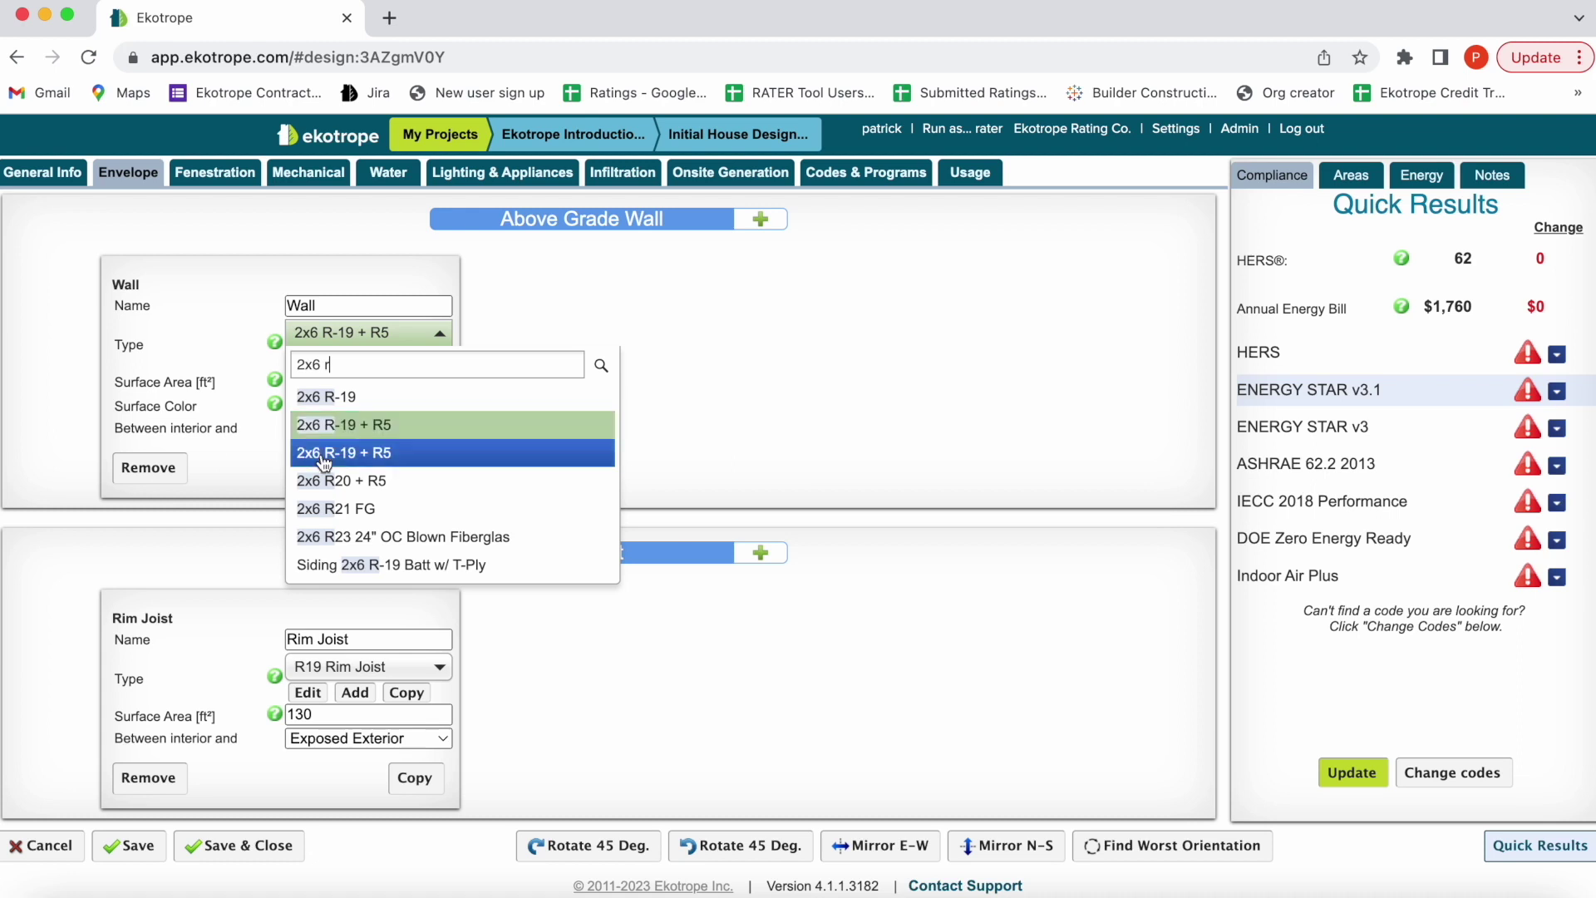
click(359, 425)
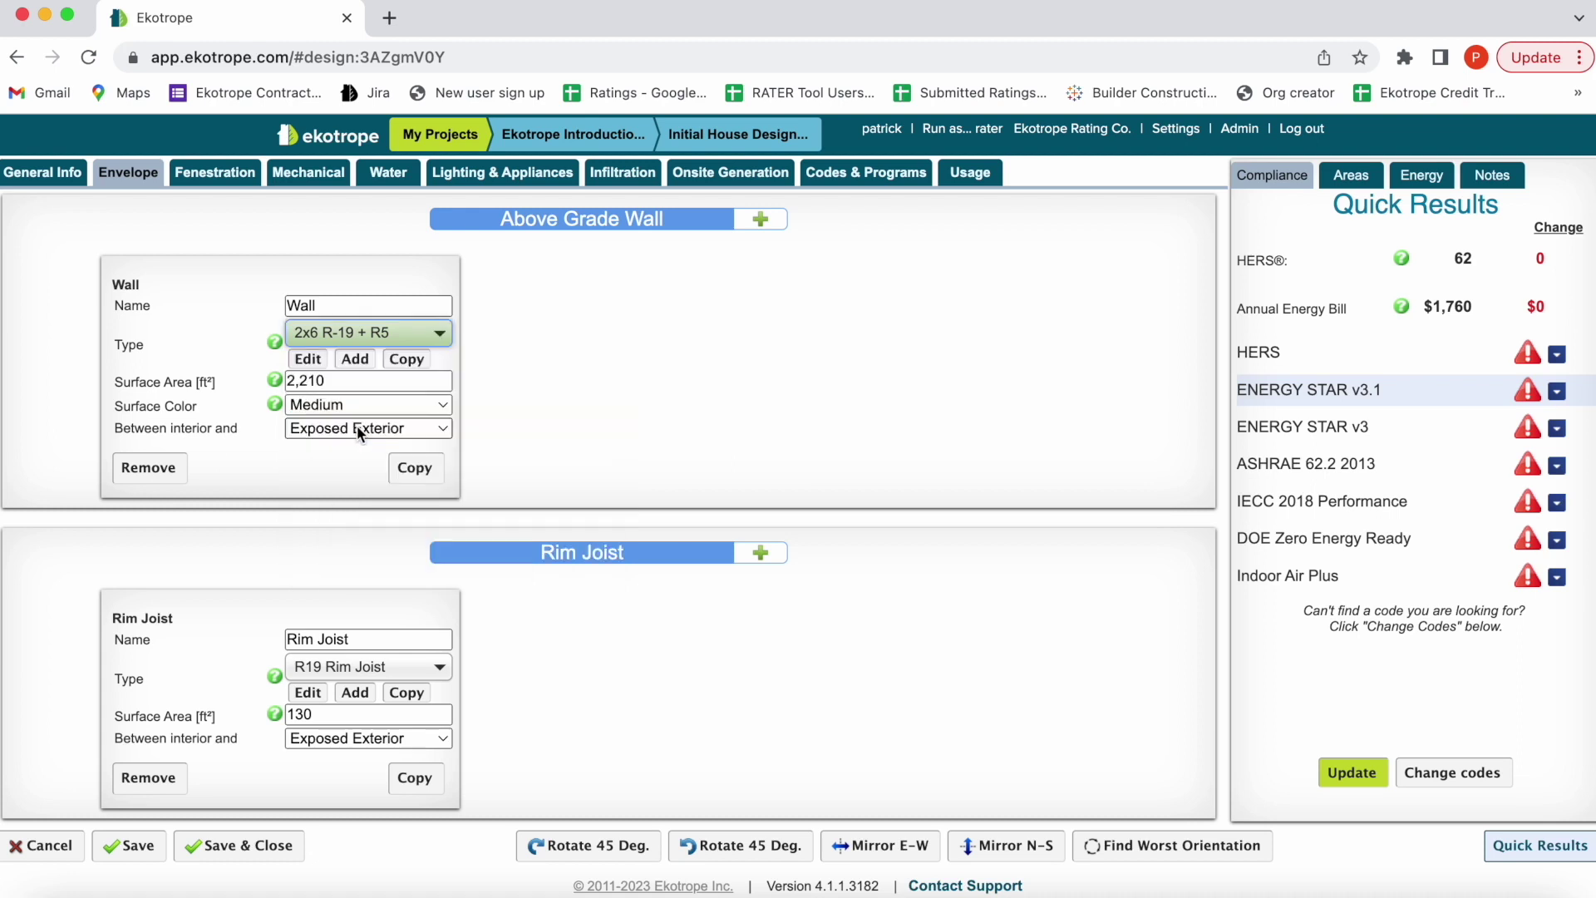
click(307, 359)
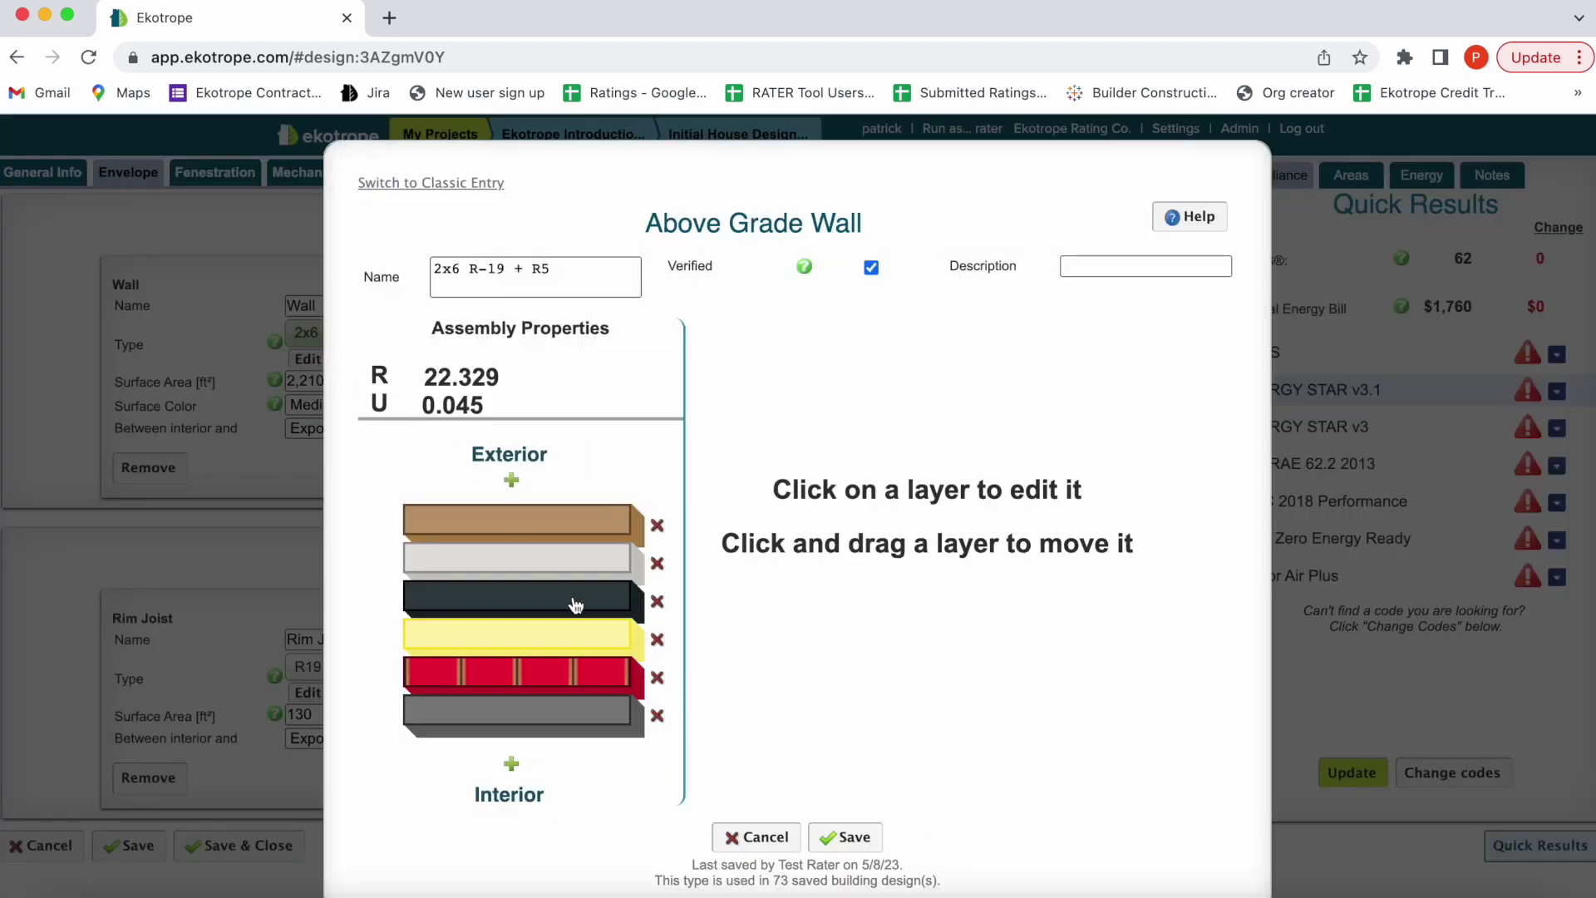
Inspect each wall layer: gypsum board, fiberglass batt, OSB sheathing, housewrap, foam board, siding
click(523, 718)
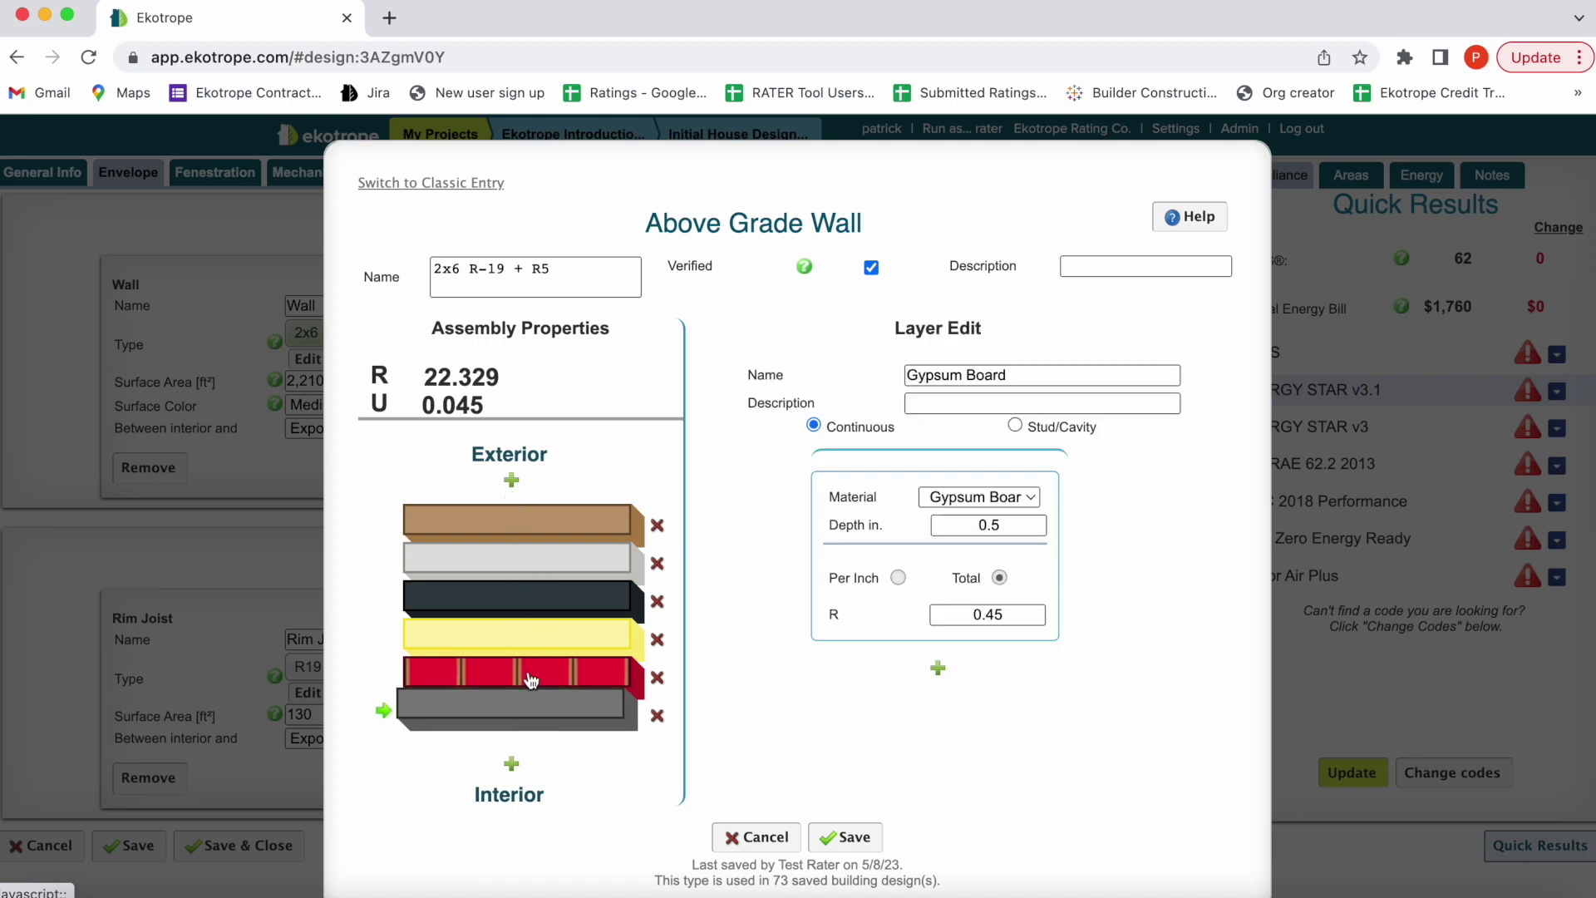
click(530, 675)
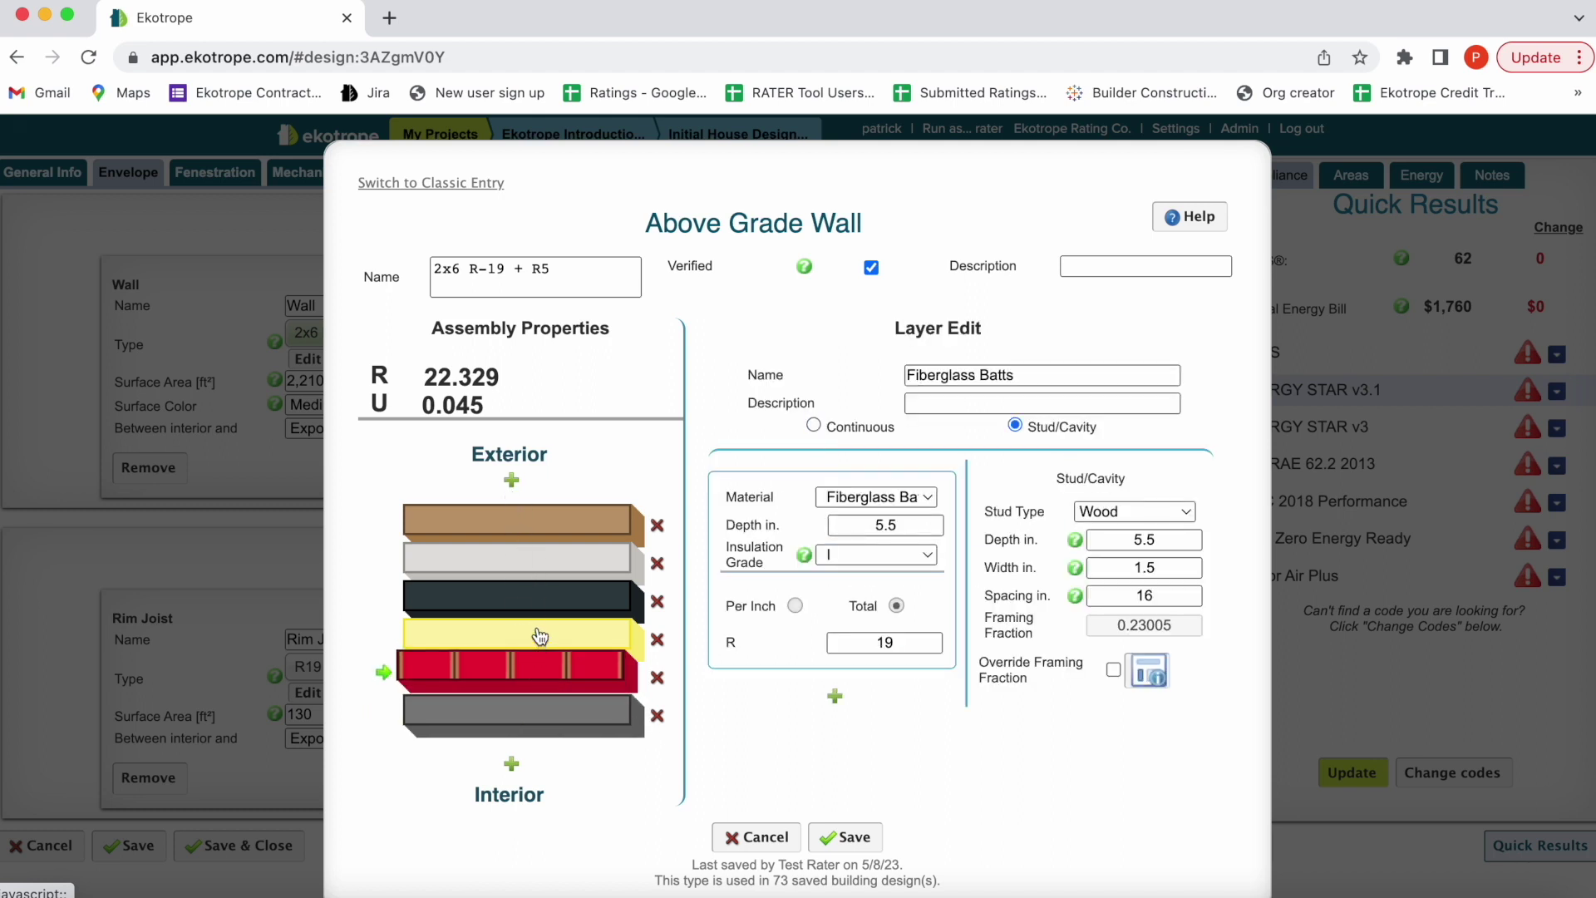
click(539, 638)
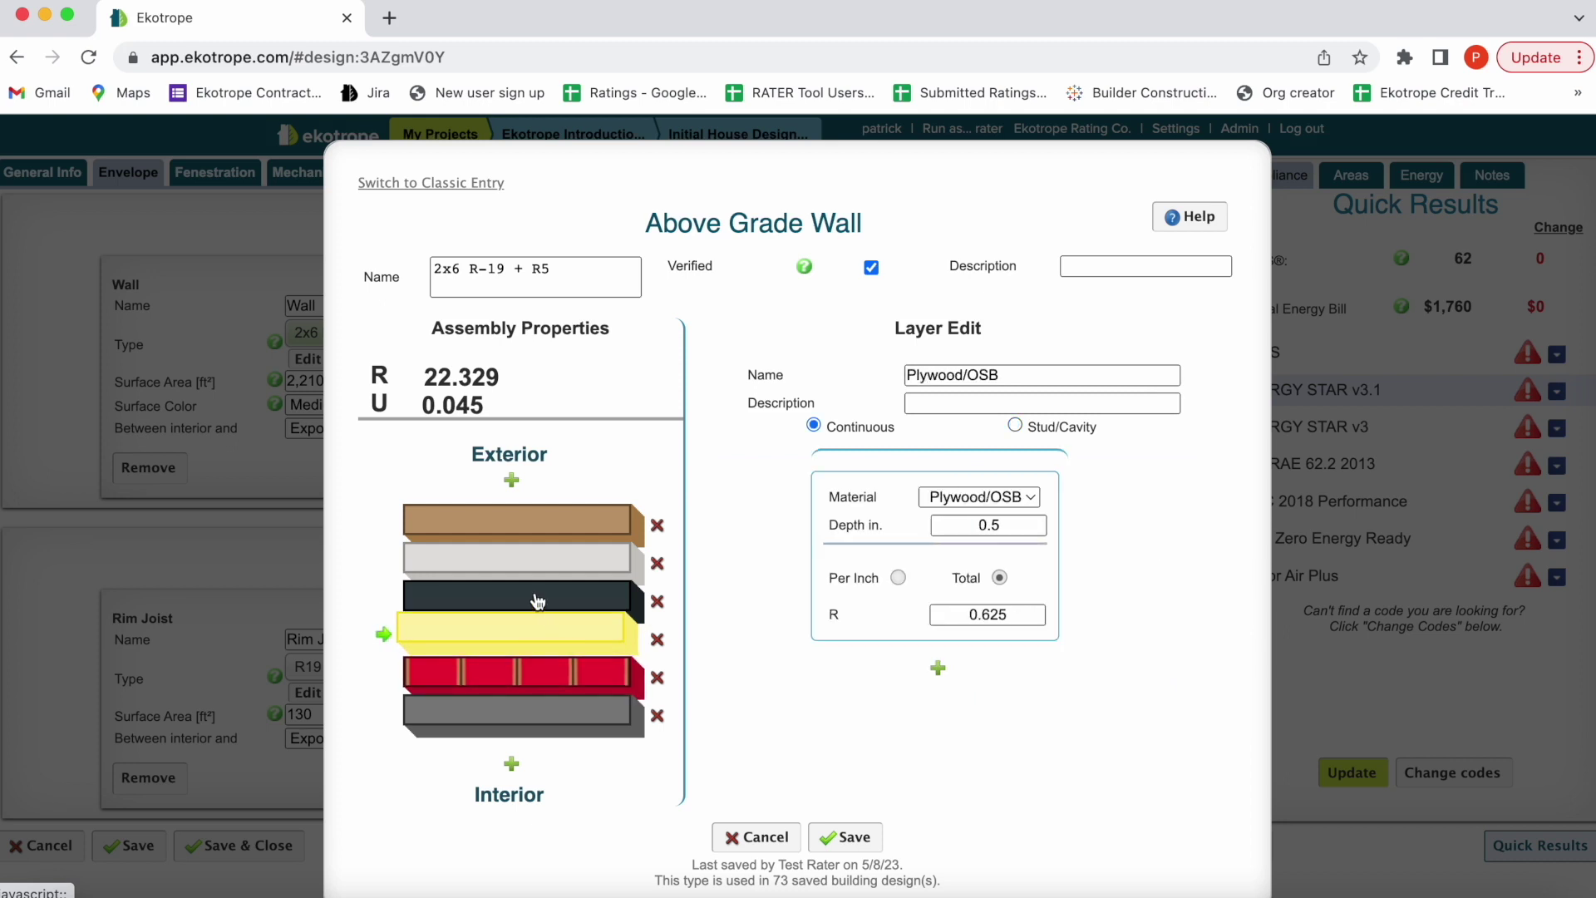
click(538, 601)
click(530, 564)
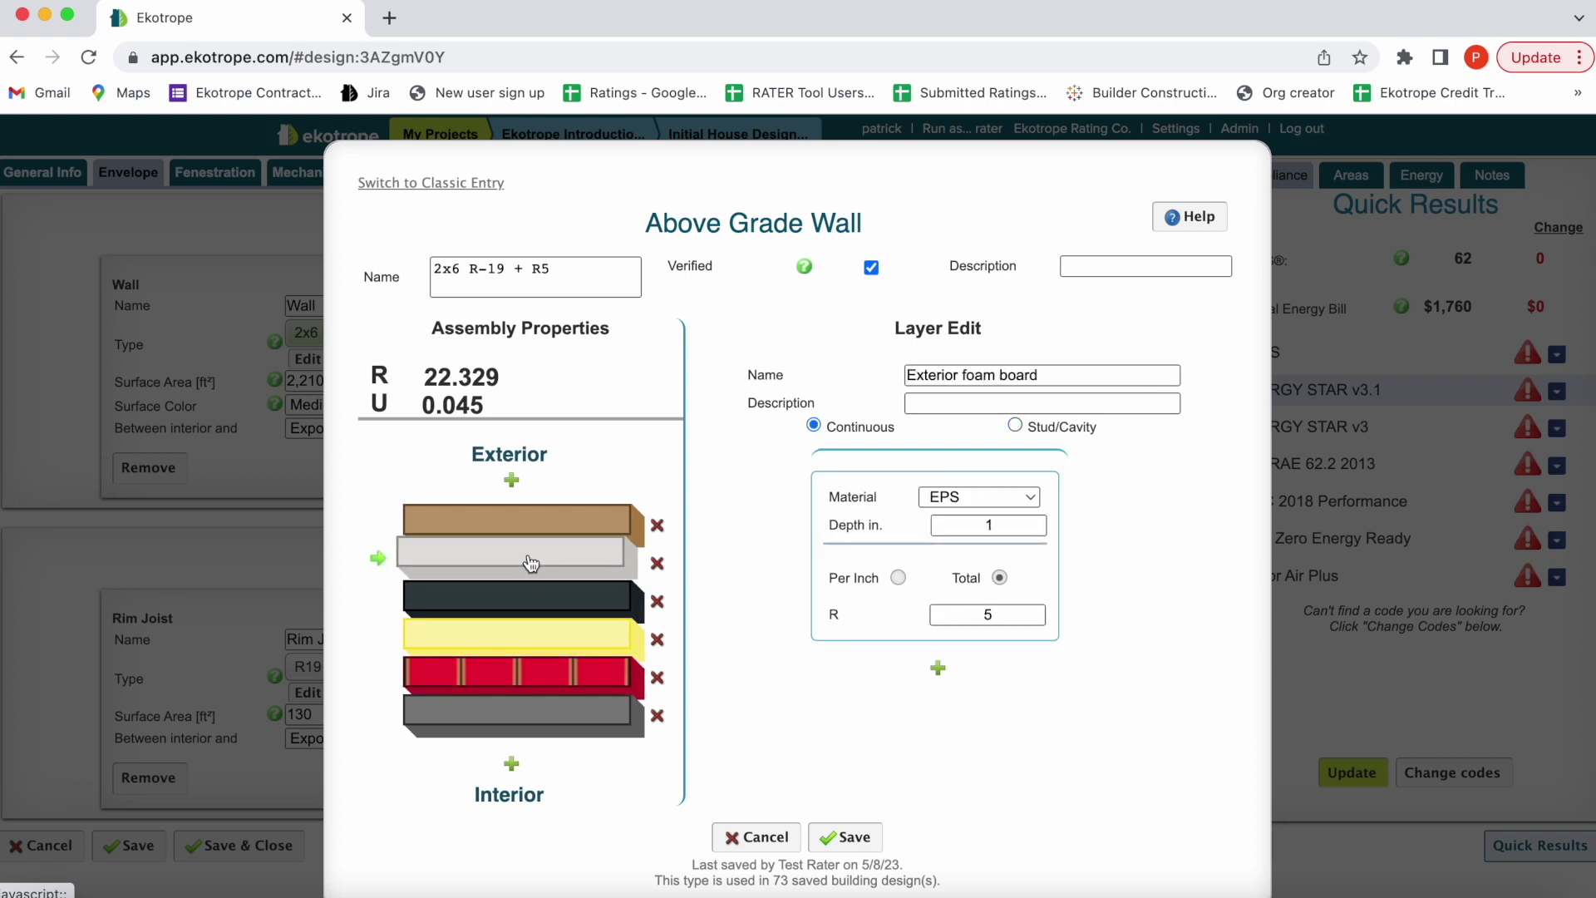
click(535, 529)
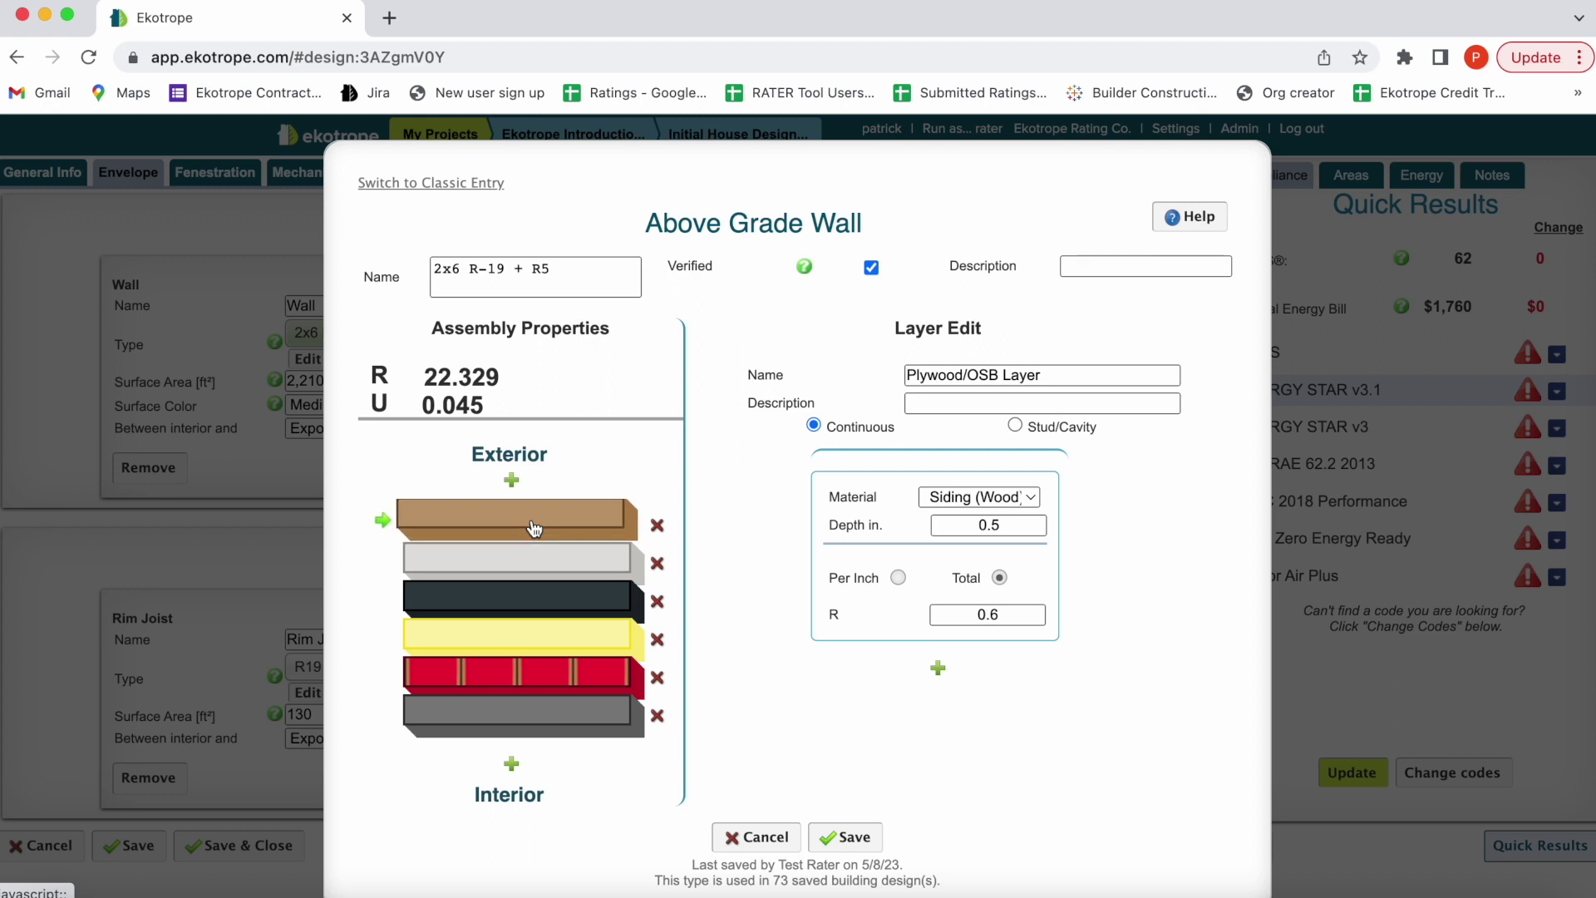
Note the assembly's total R value, then cancel the wall editor without saving
double_click(427, 377)
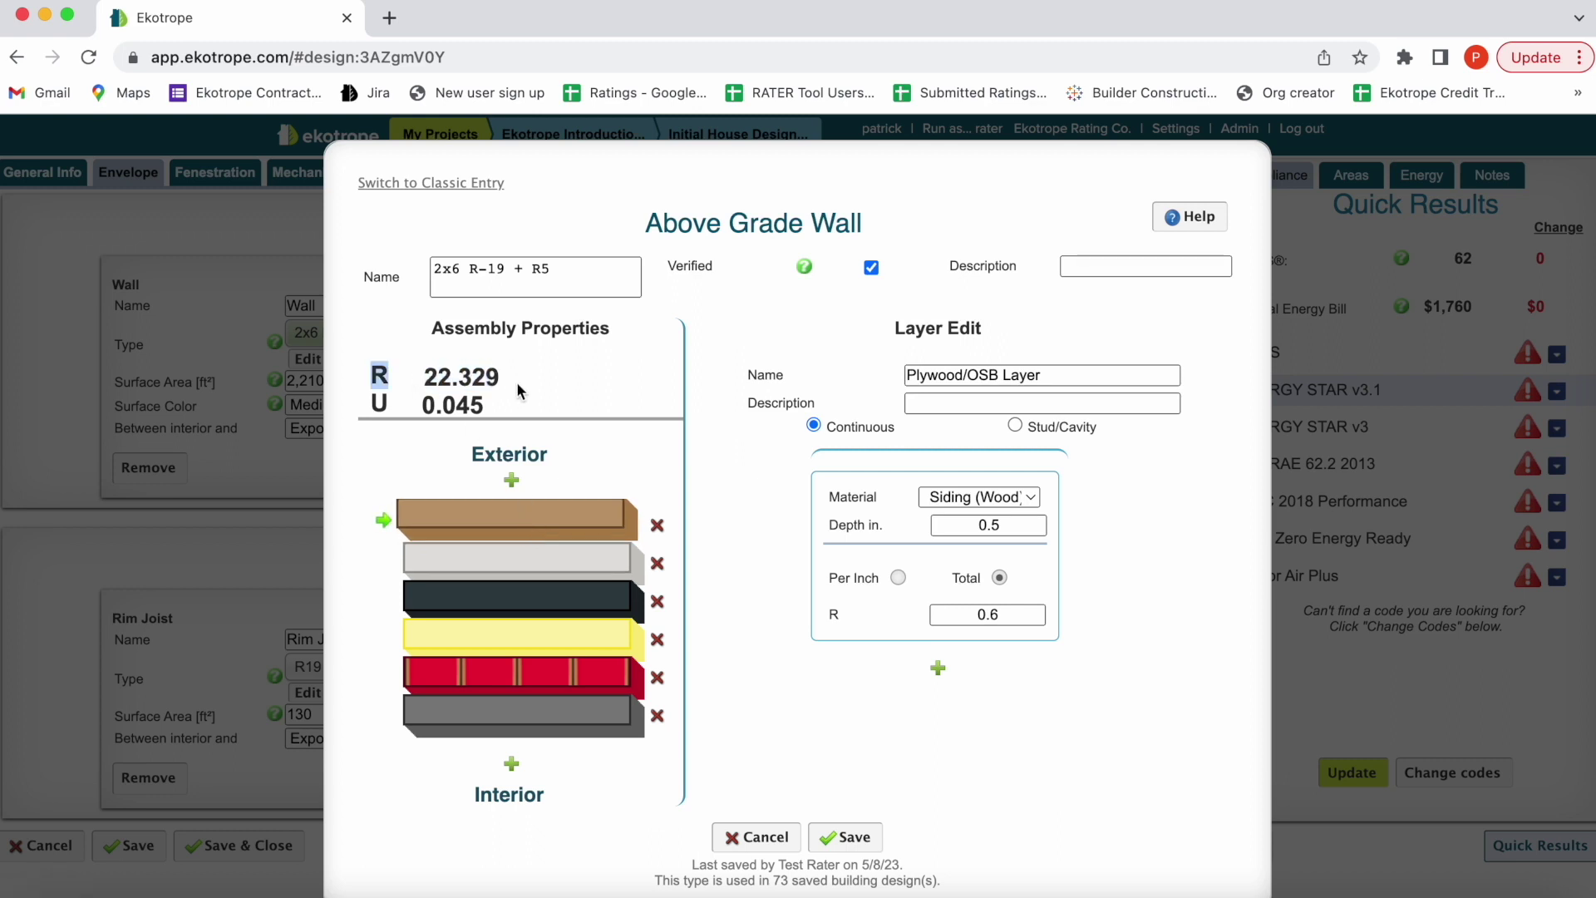
drag(424, 377, 490, 376)
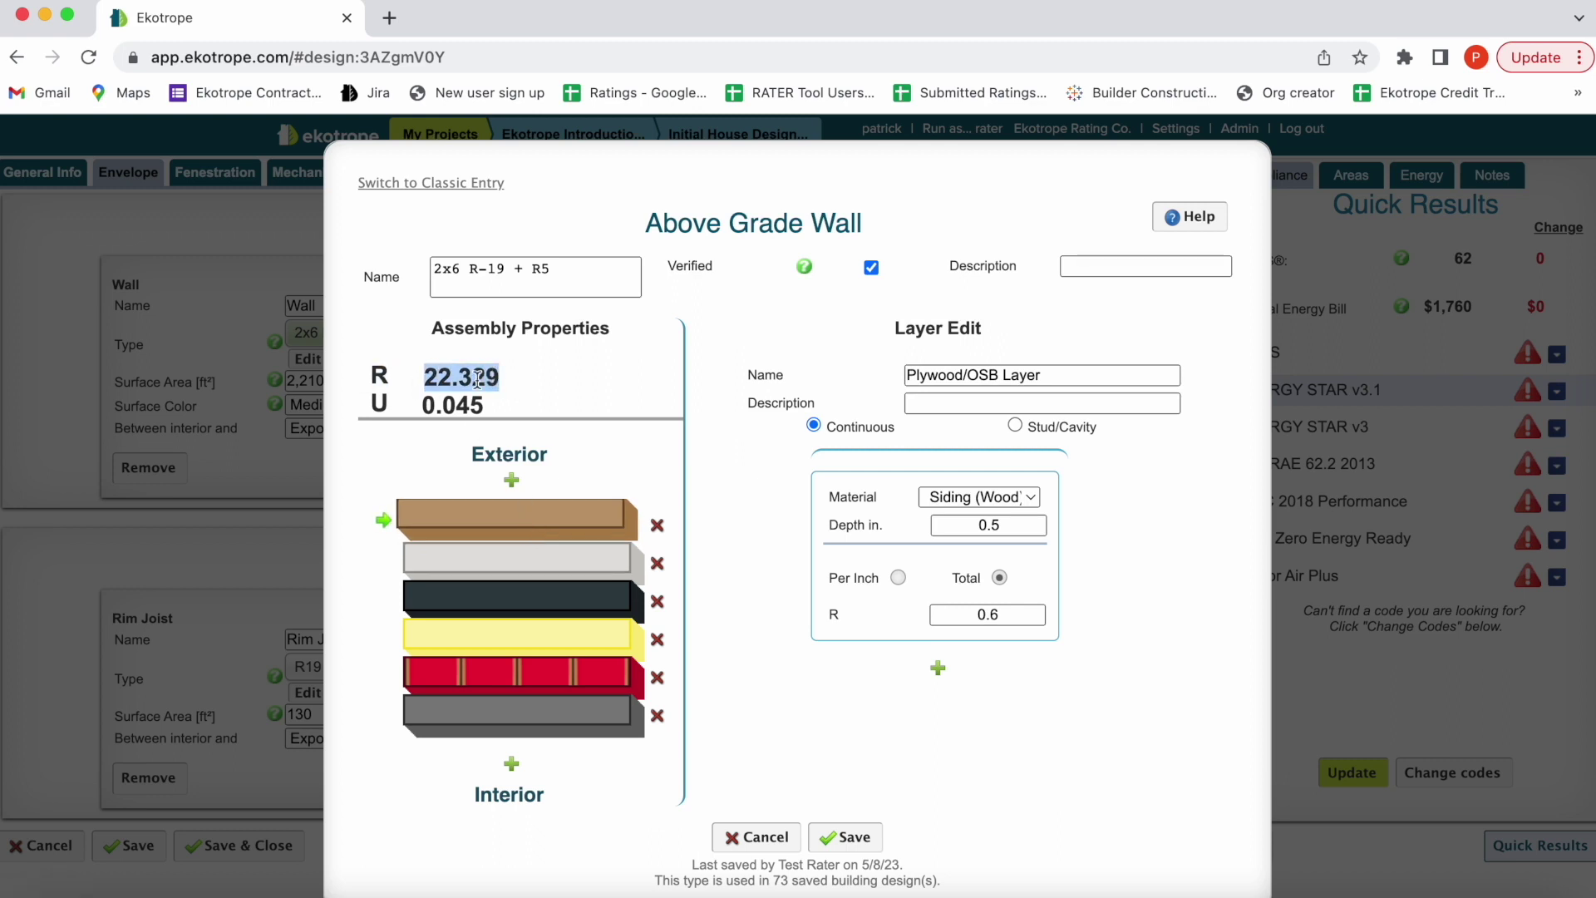
click(536, 390)
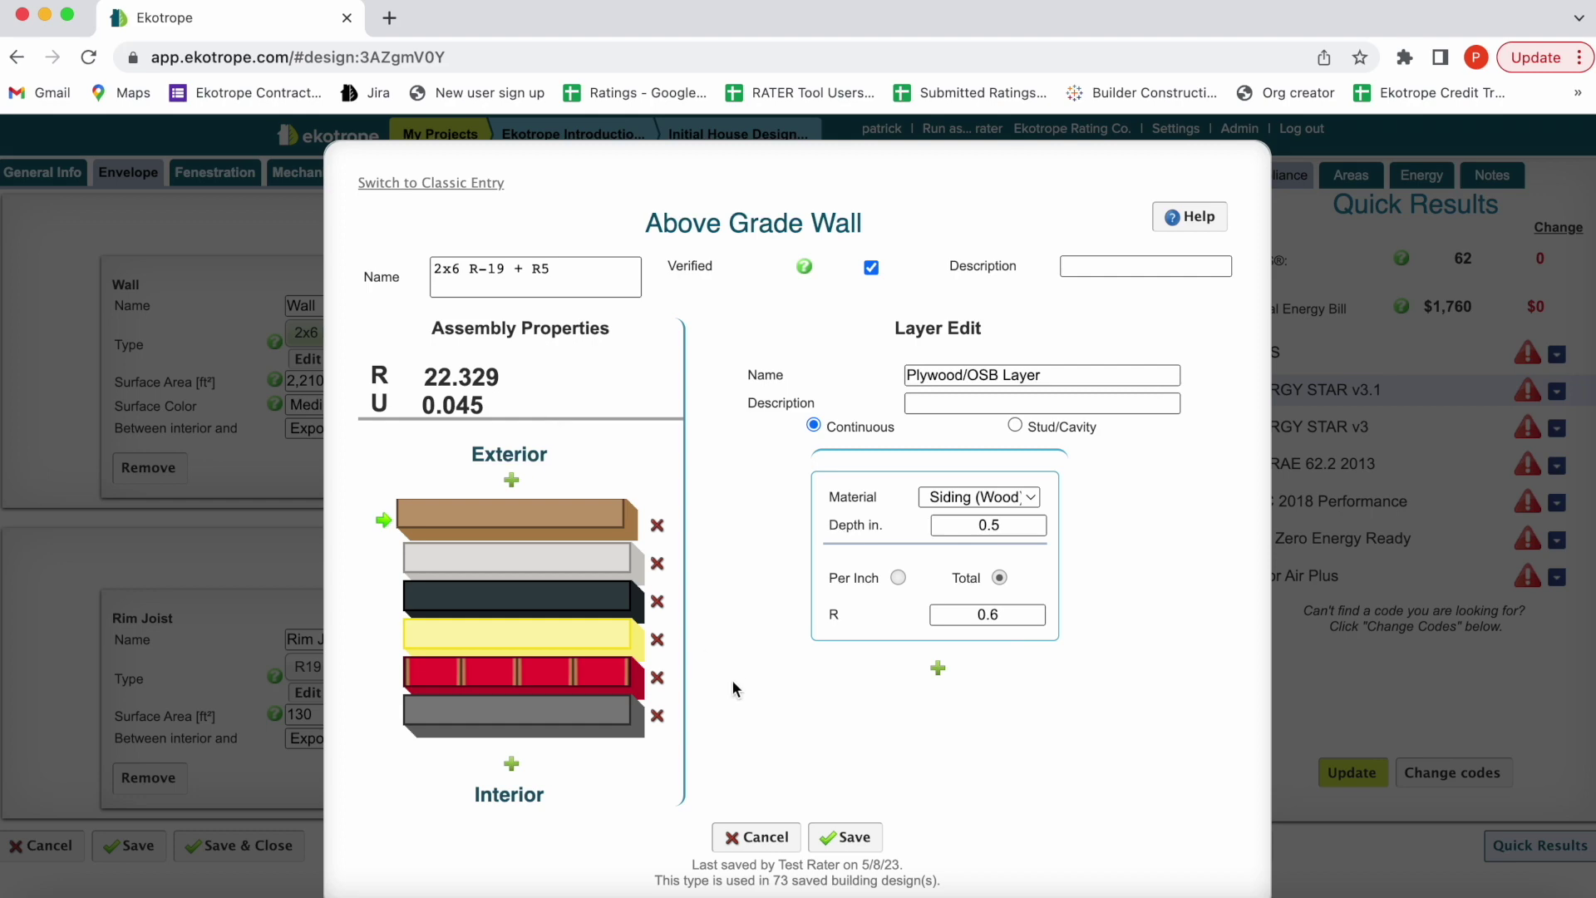
click(766, 836)
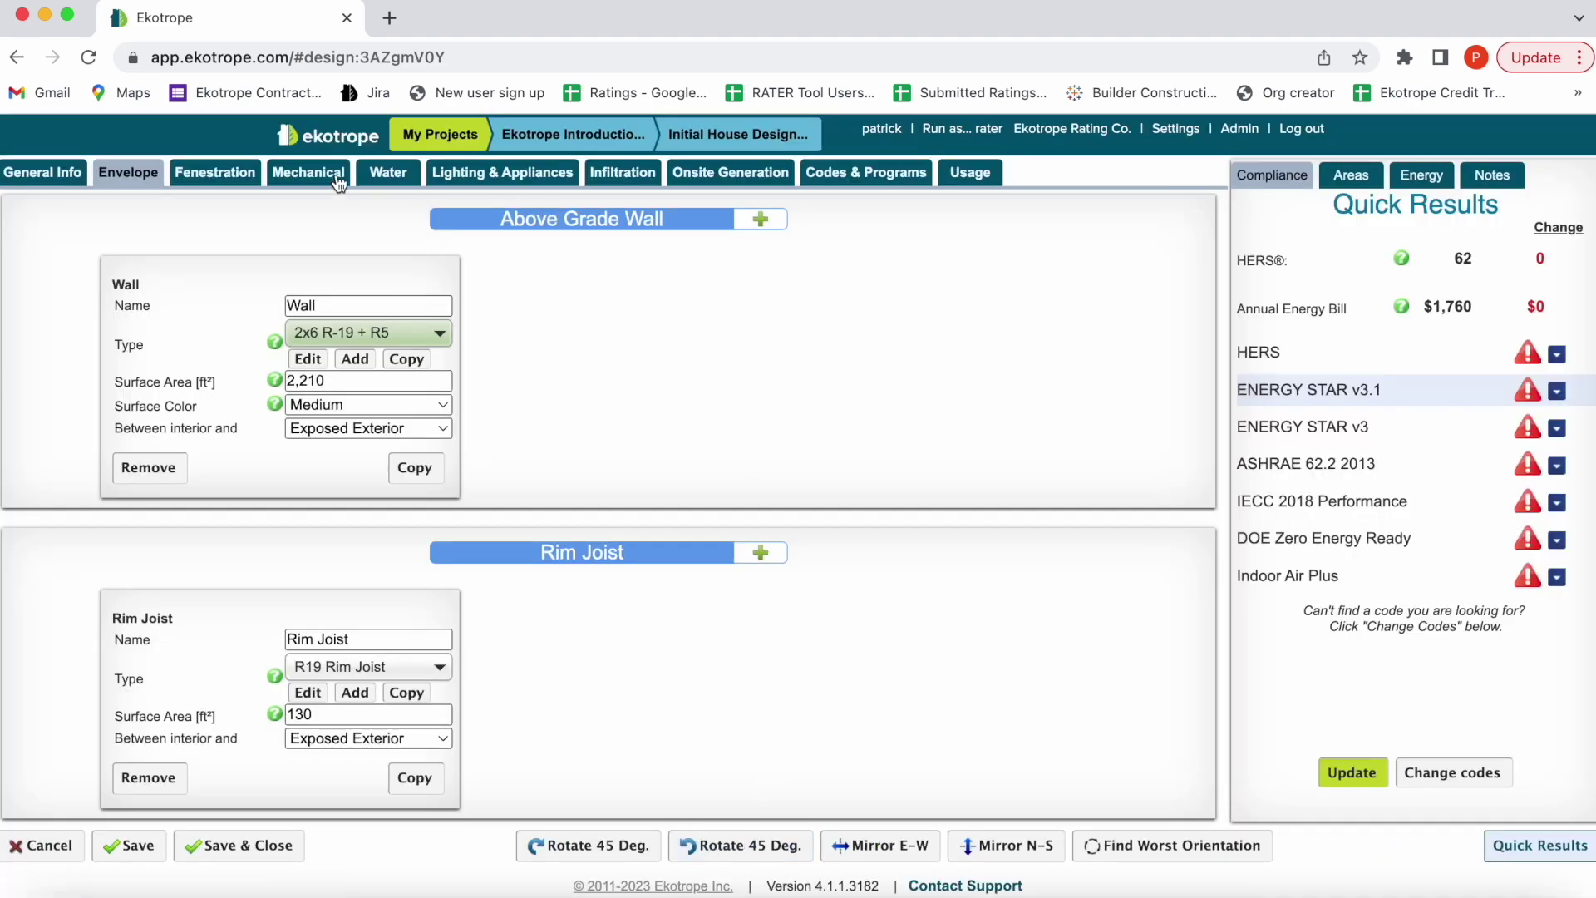
click(306, 172)
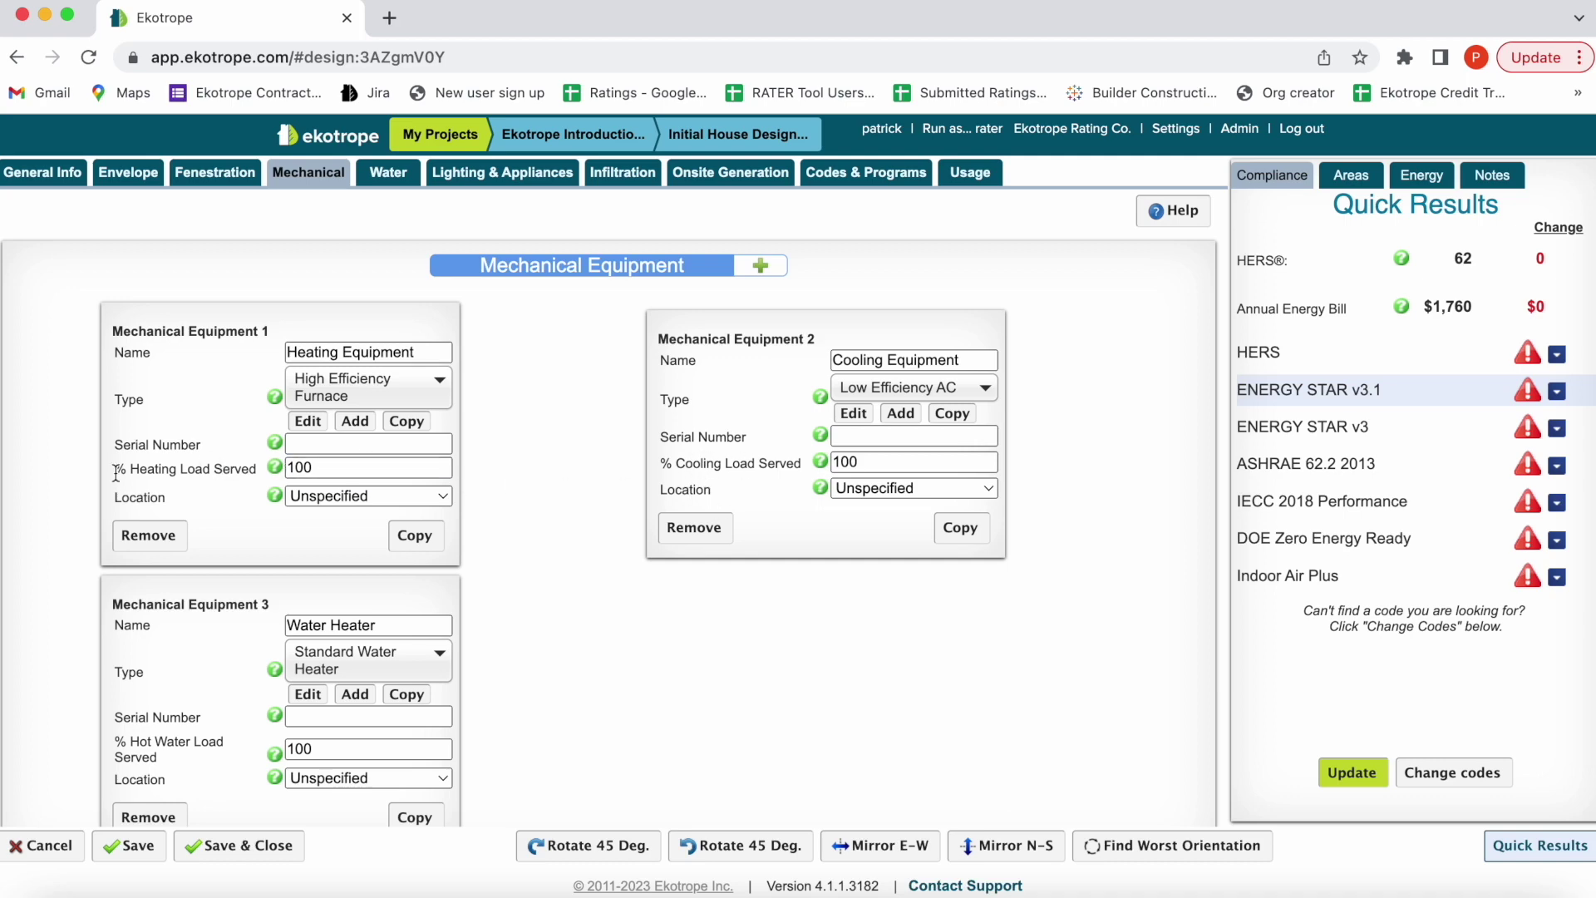
scroll(158, 471, down, 3)
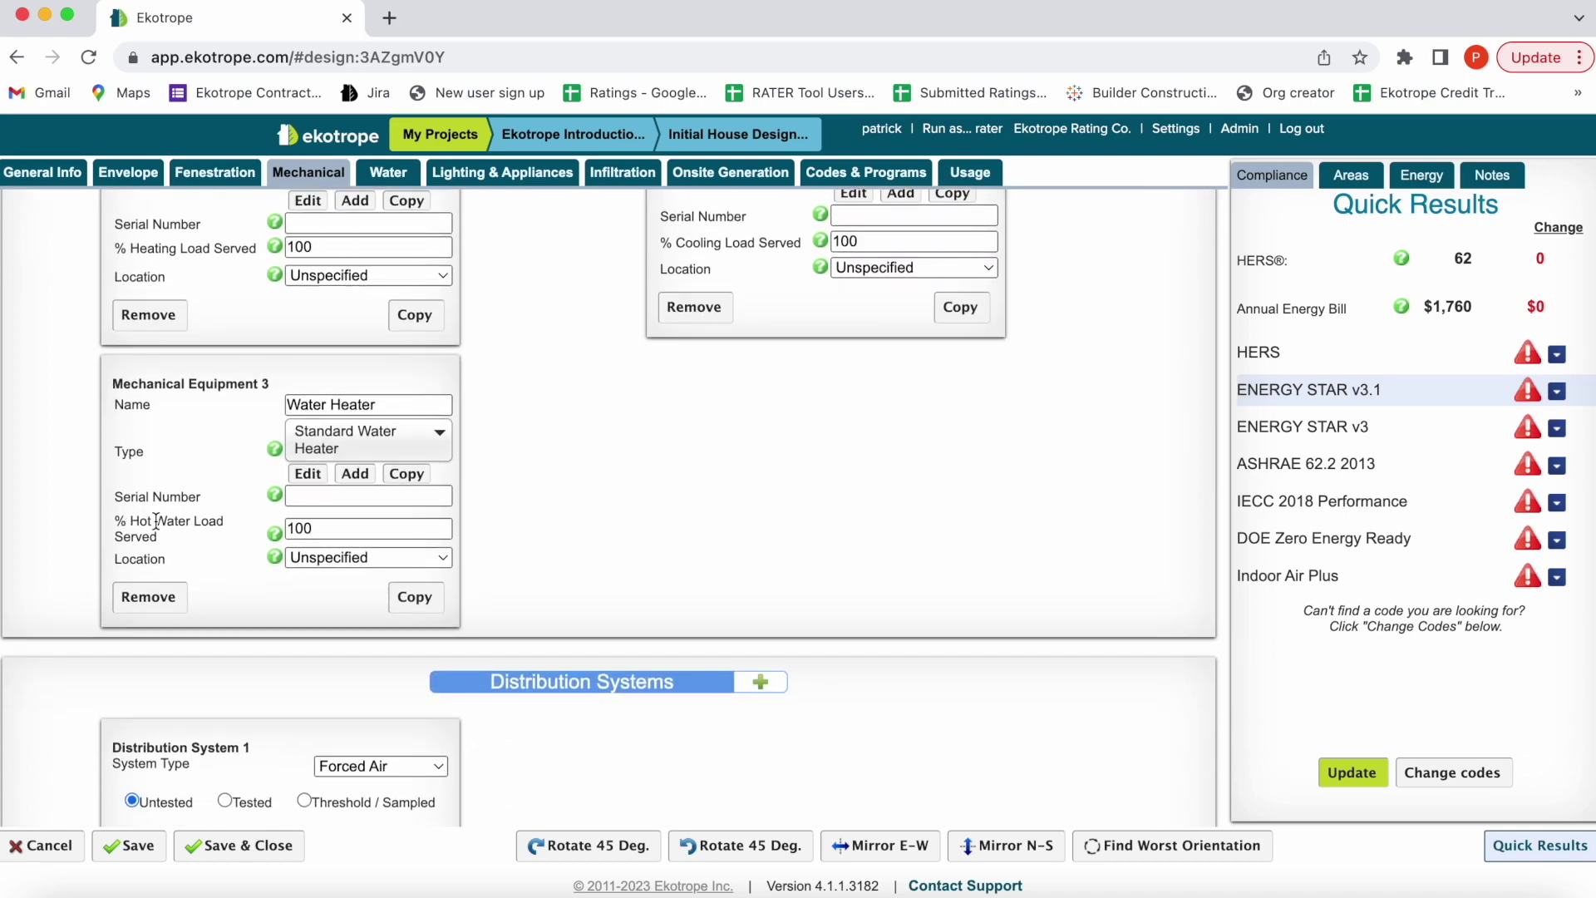
scroll(656, 561, up, 3)
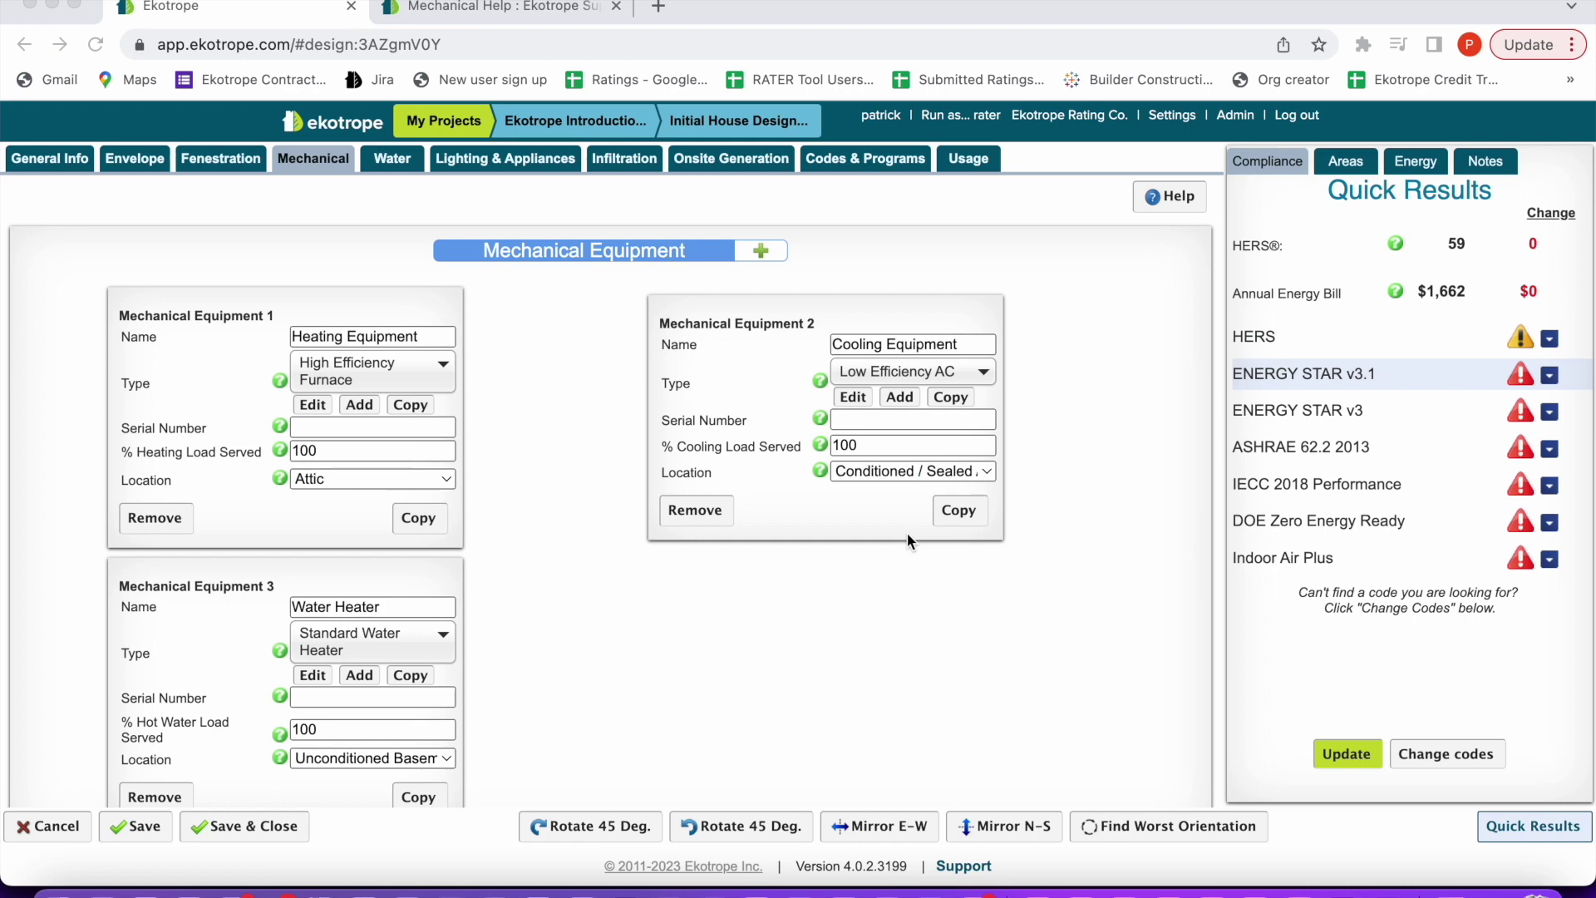
click(1190, 191)
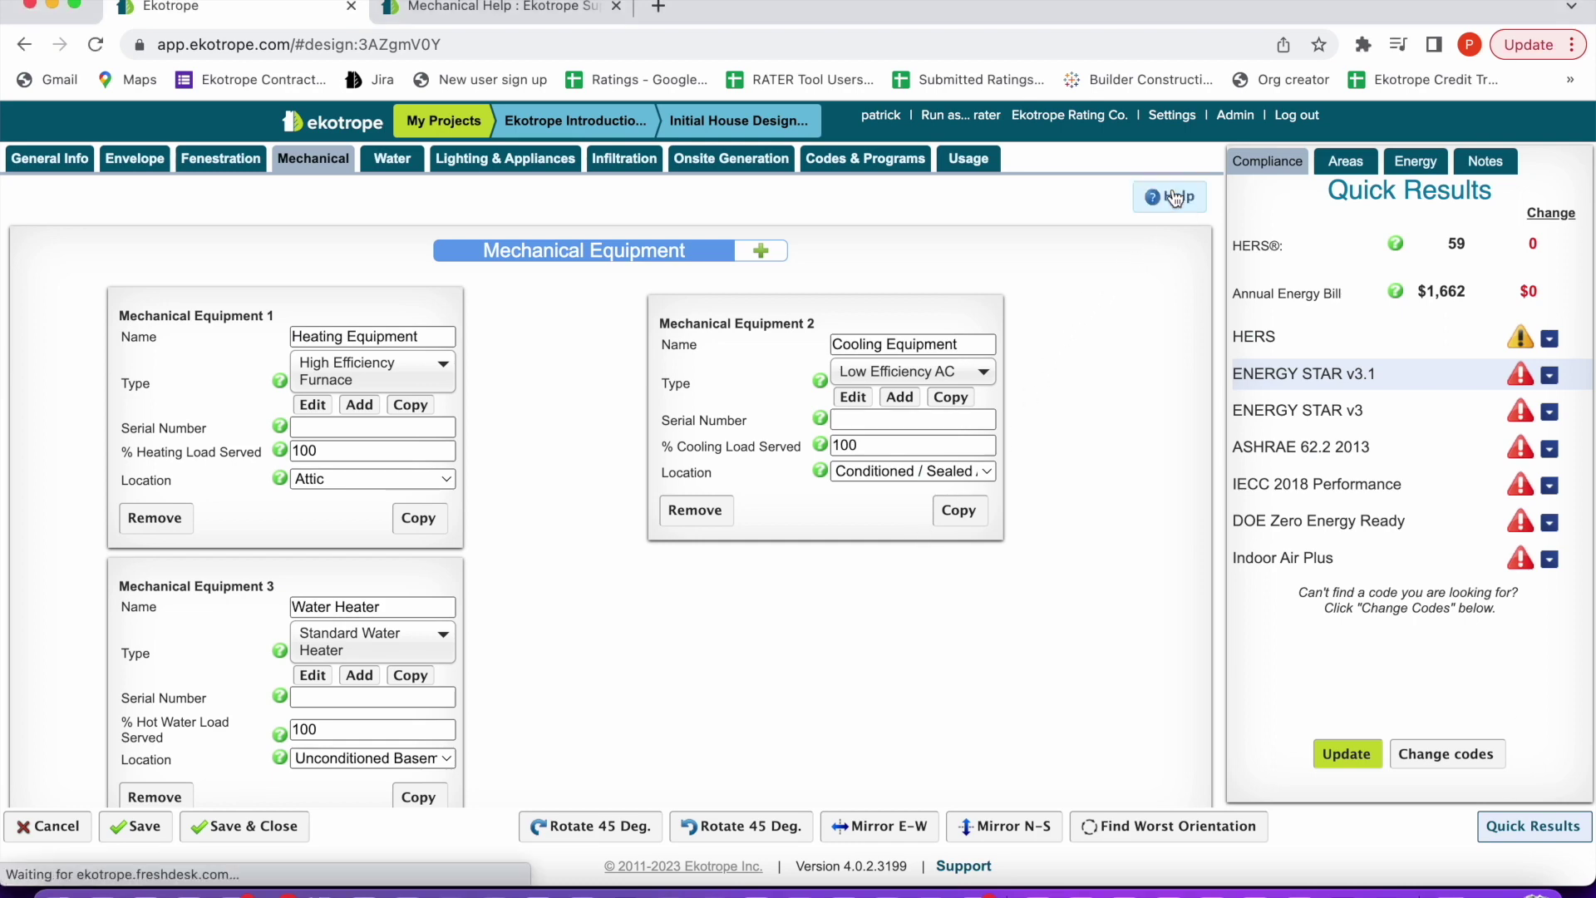
Read through the Mechanical Help article
scroll(1295, 362, down, 10)
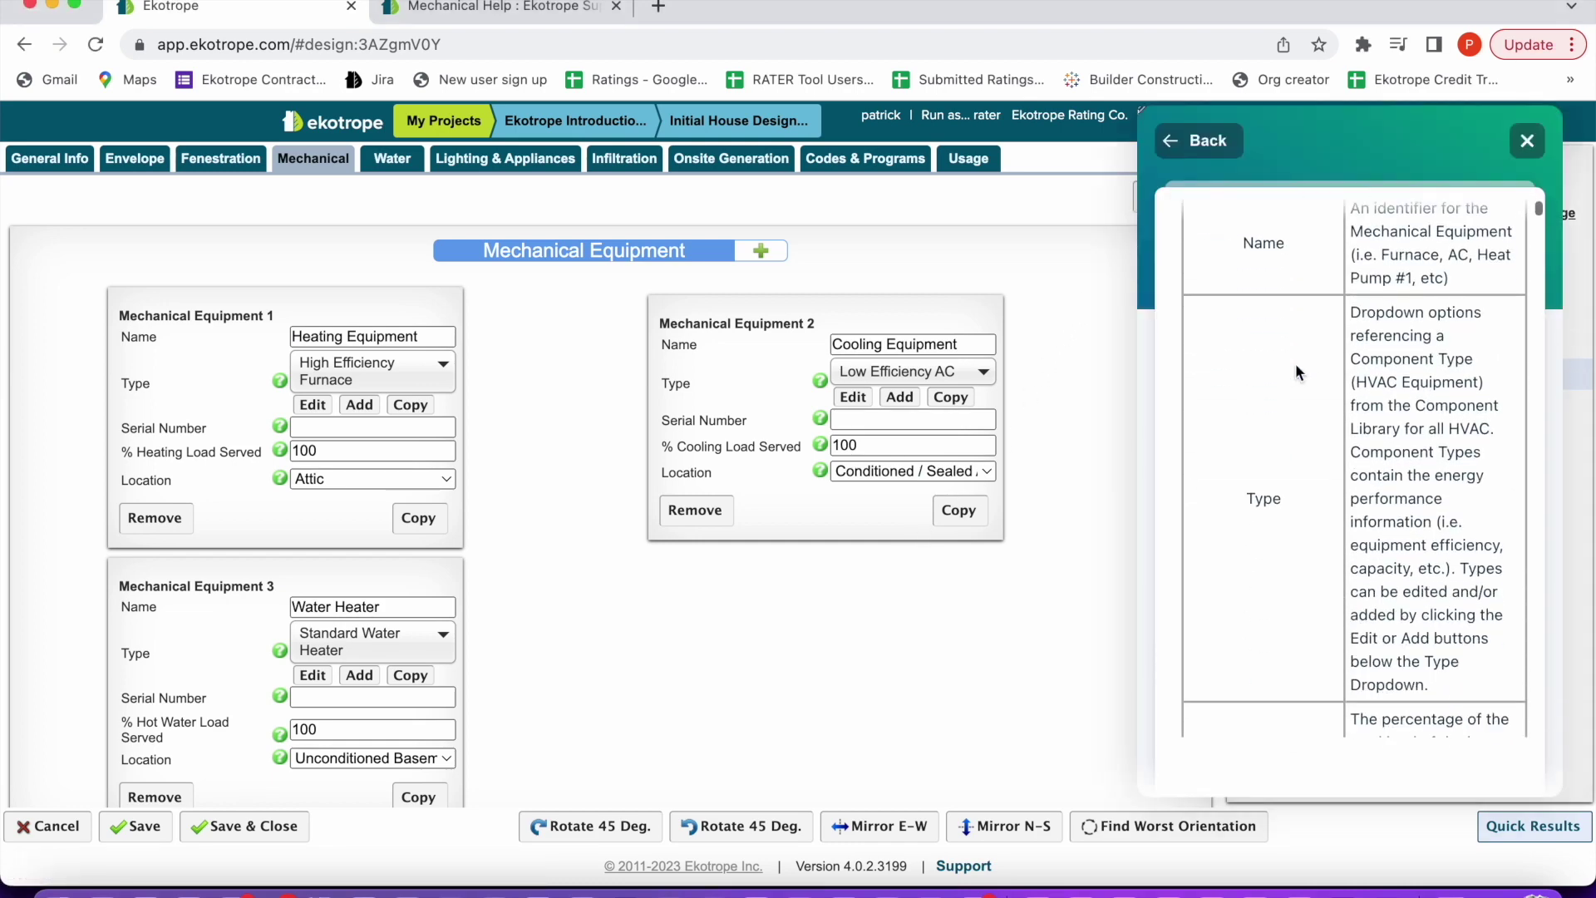
scroll(1295, 364, down, 8)
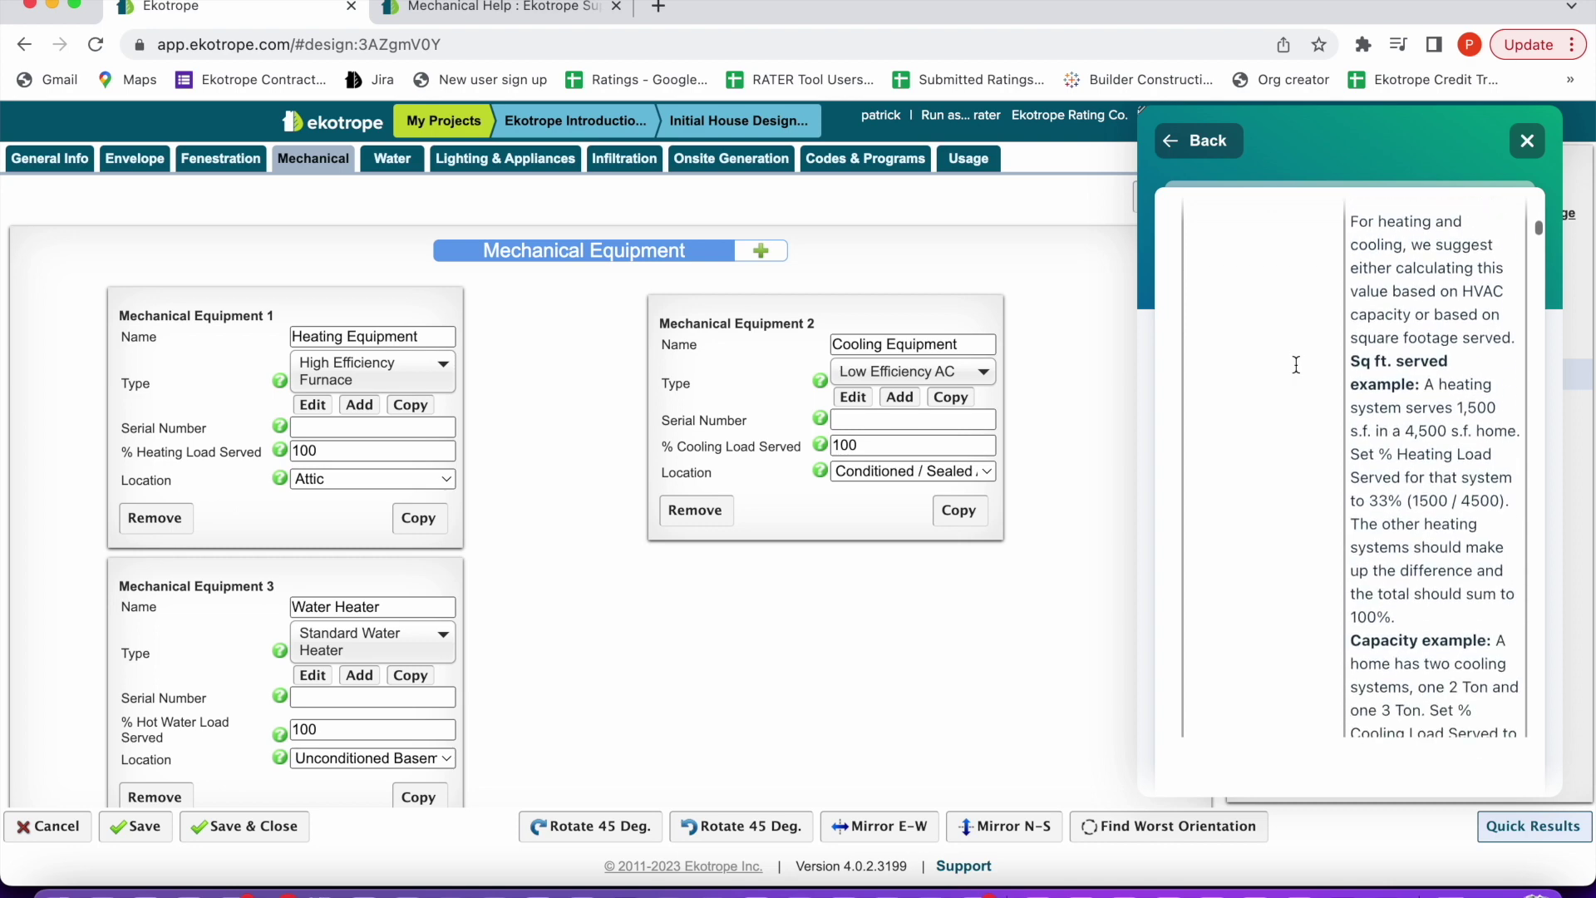
scroll(1295, 364, down, 10)
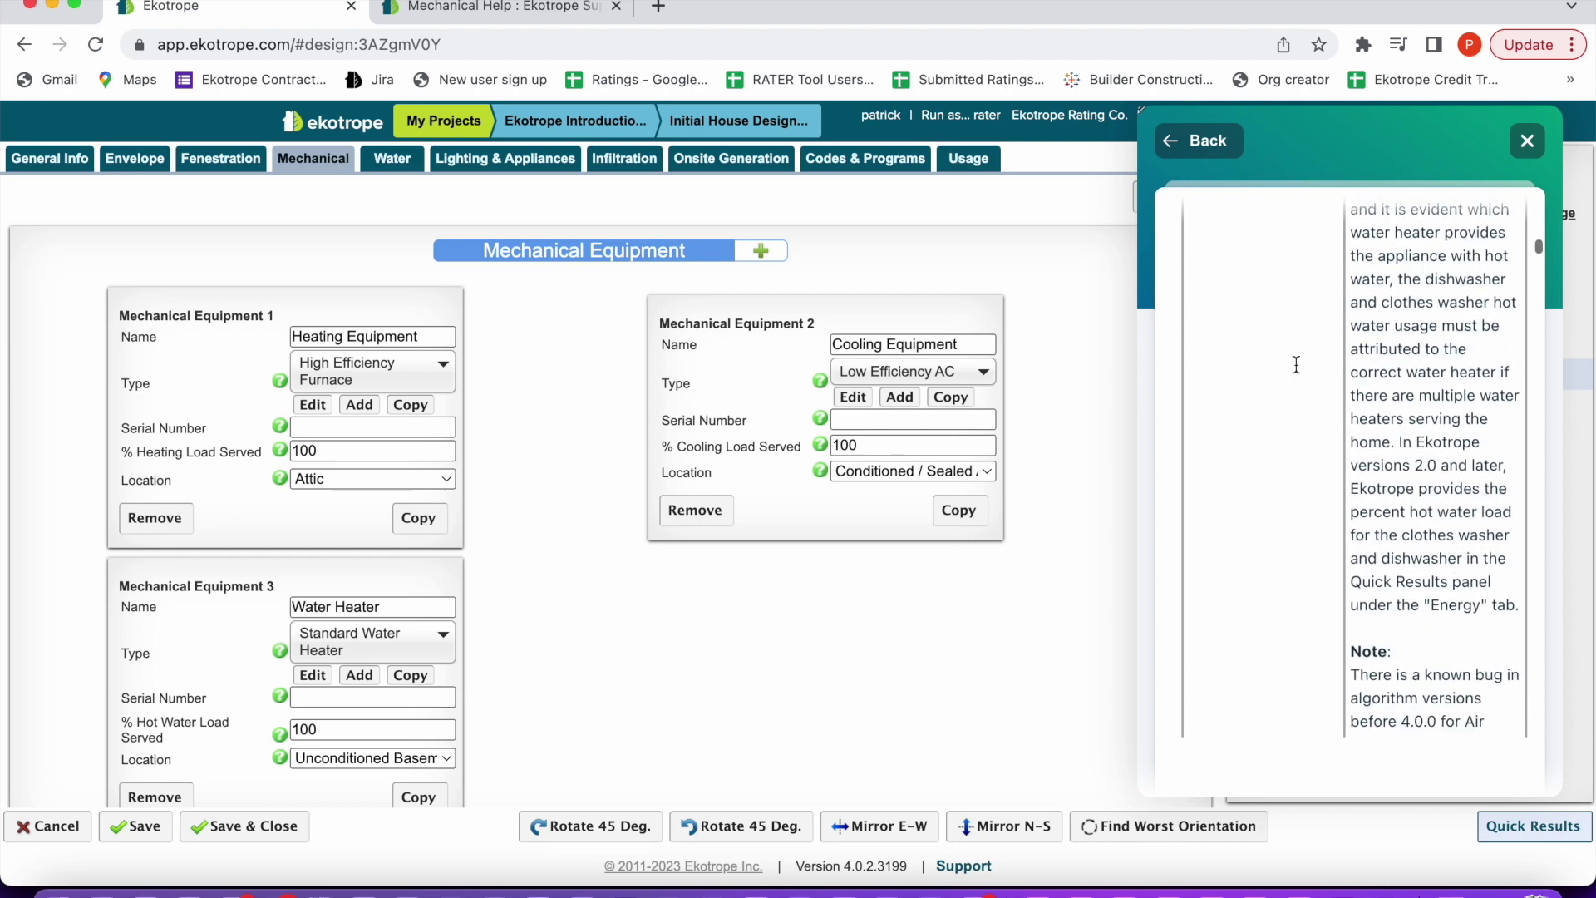
scroll(1295, 364, up, 20)
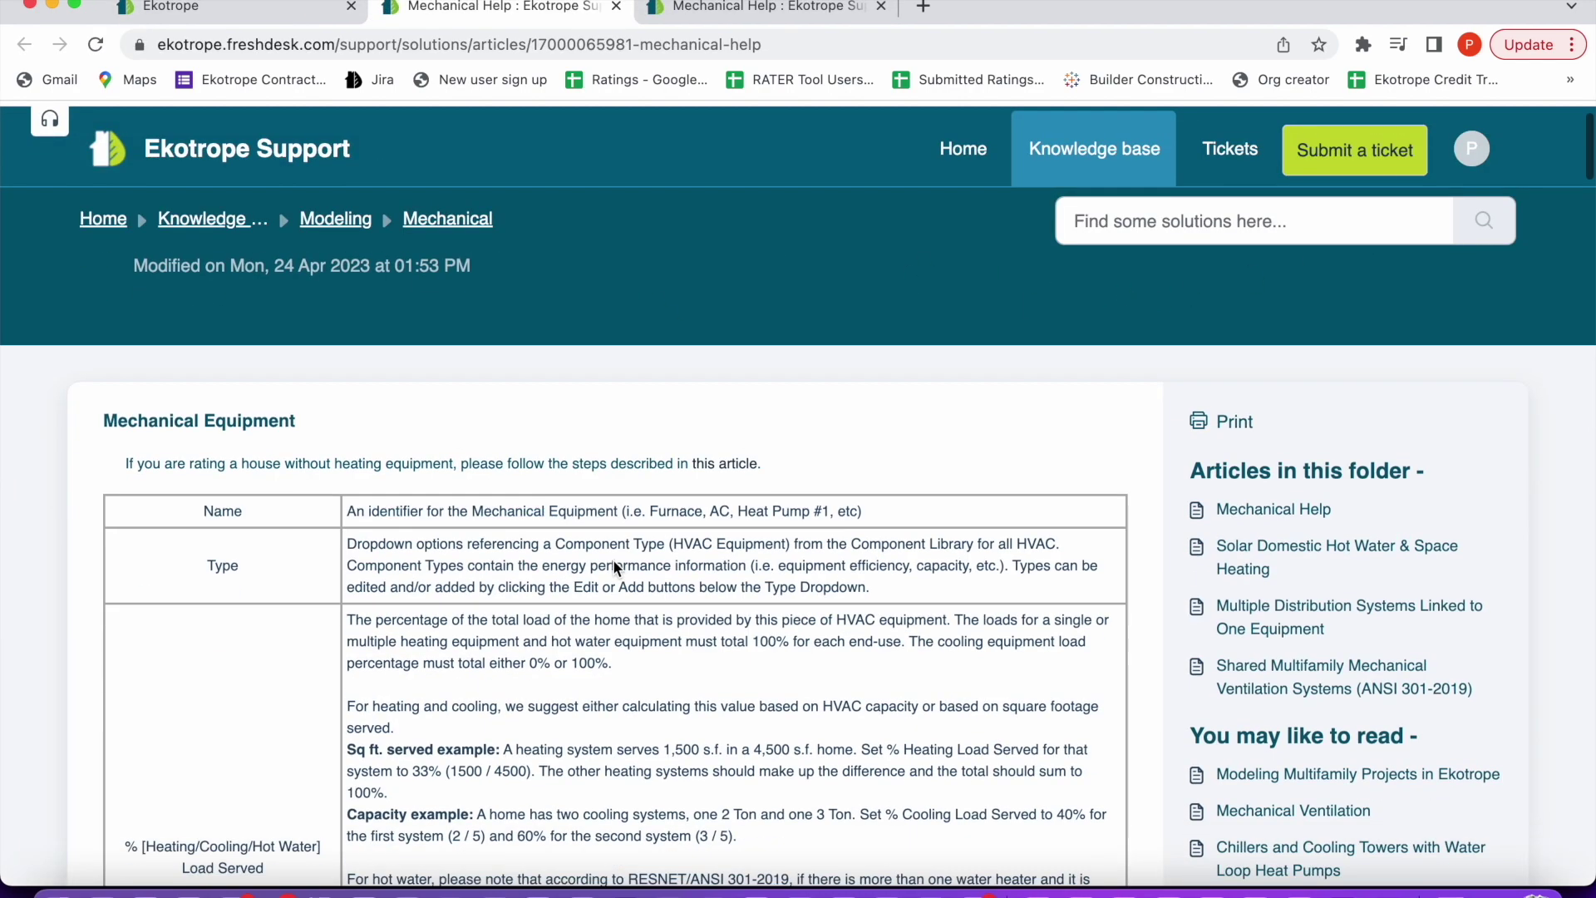
click(238, 10)
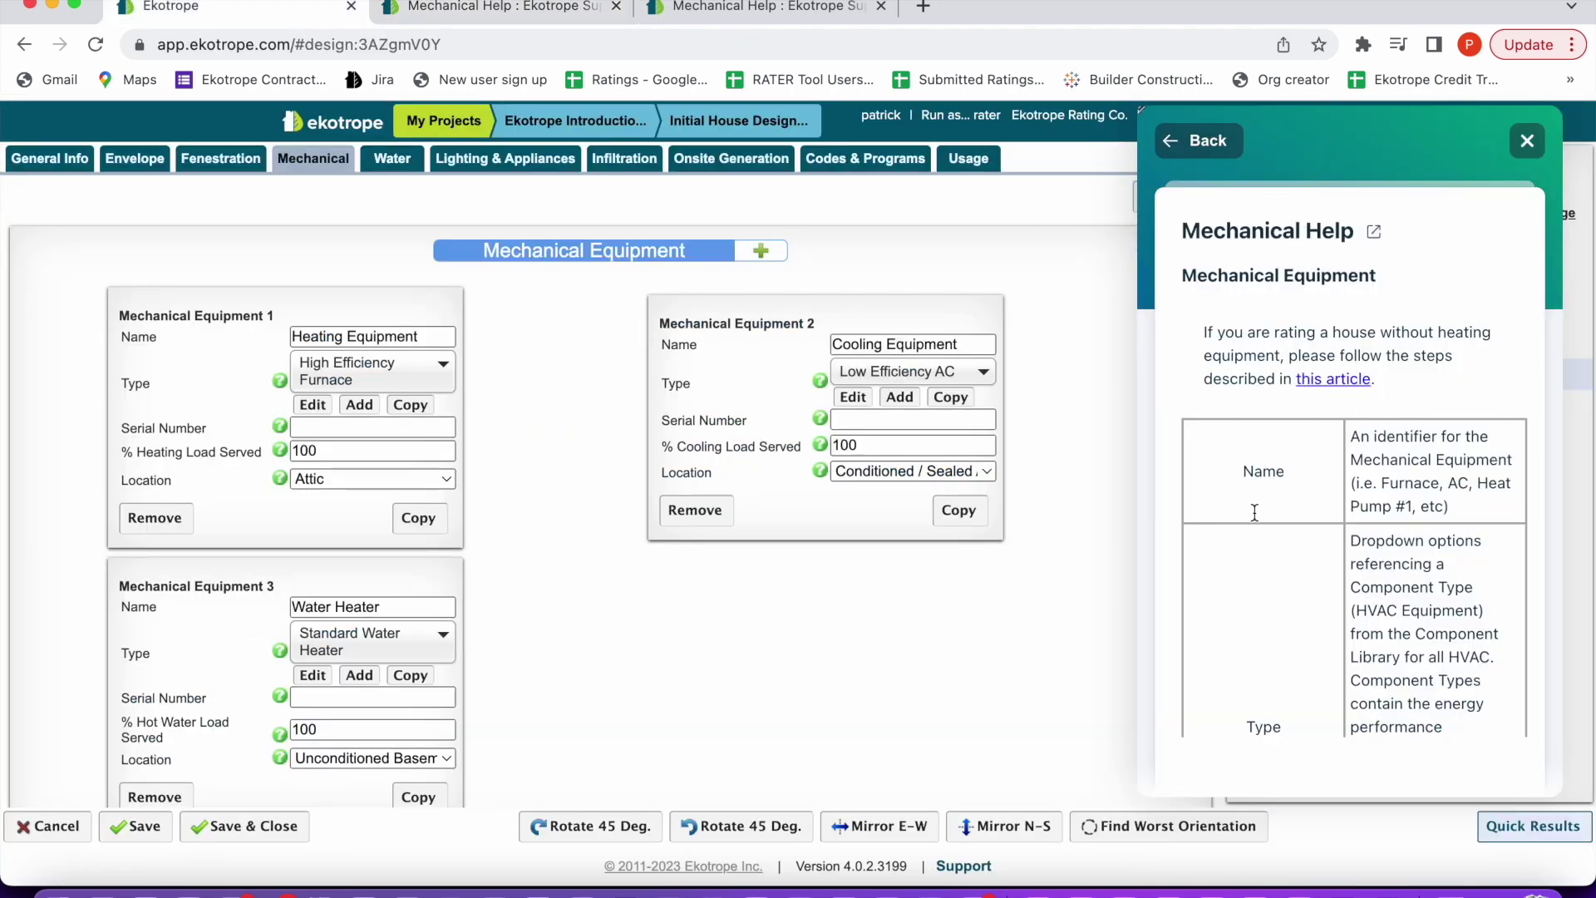
Go back to support home, browse the Contact Support form, and close the help panel
click(1192, 151)
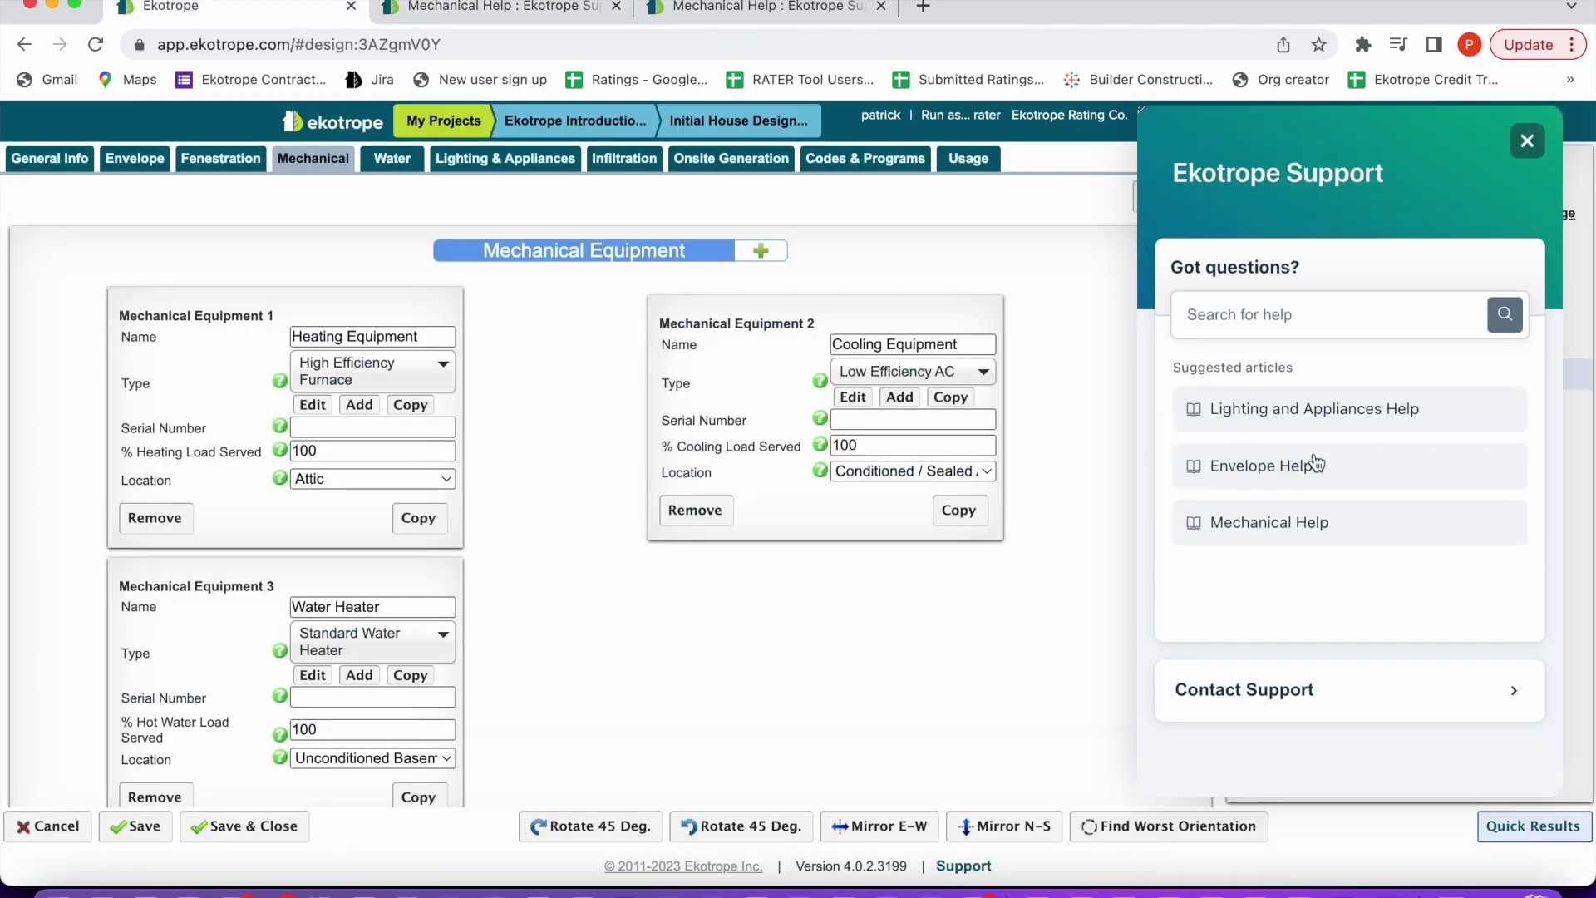
click(1384, 713)
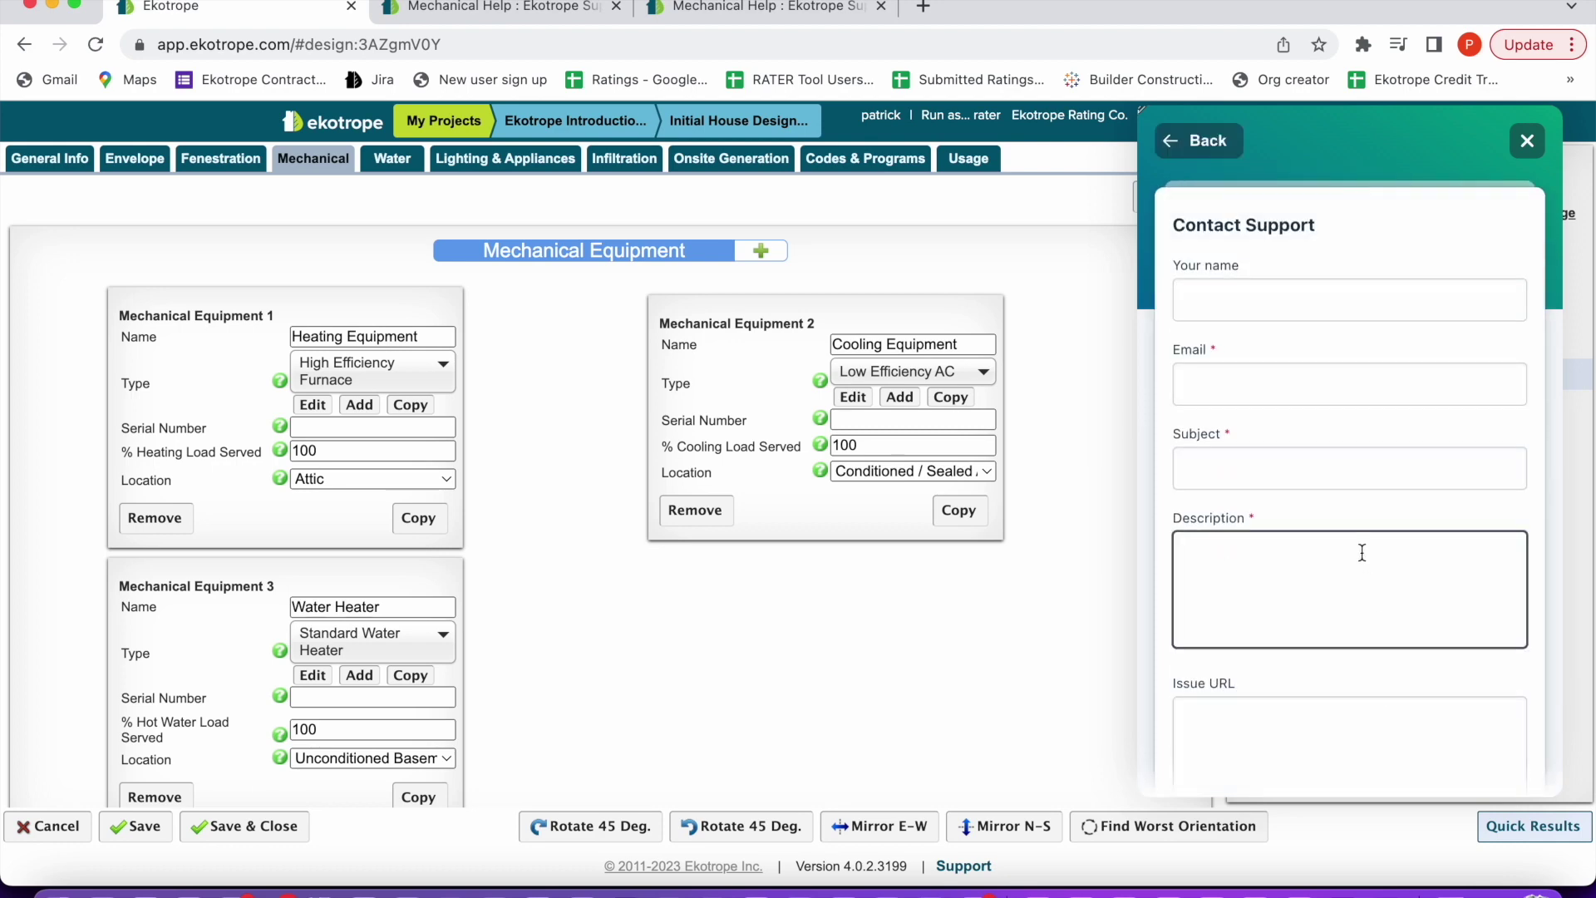
scroll(1360, 552, down, 4)
scroll(1360, 551, down, 2)
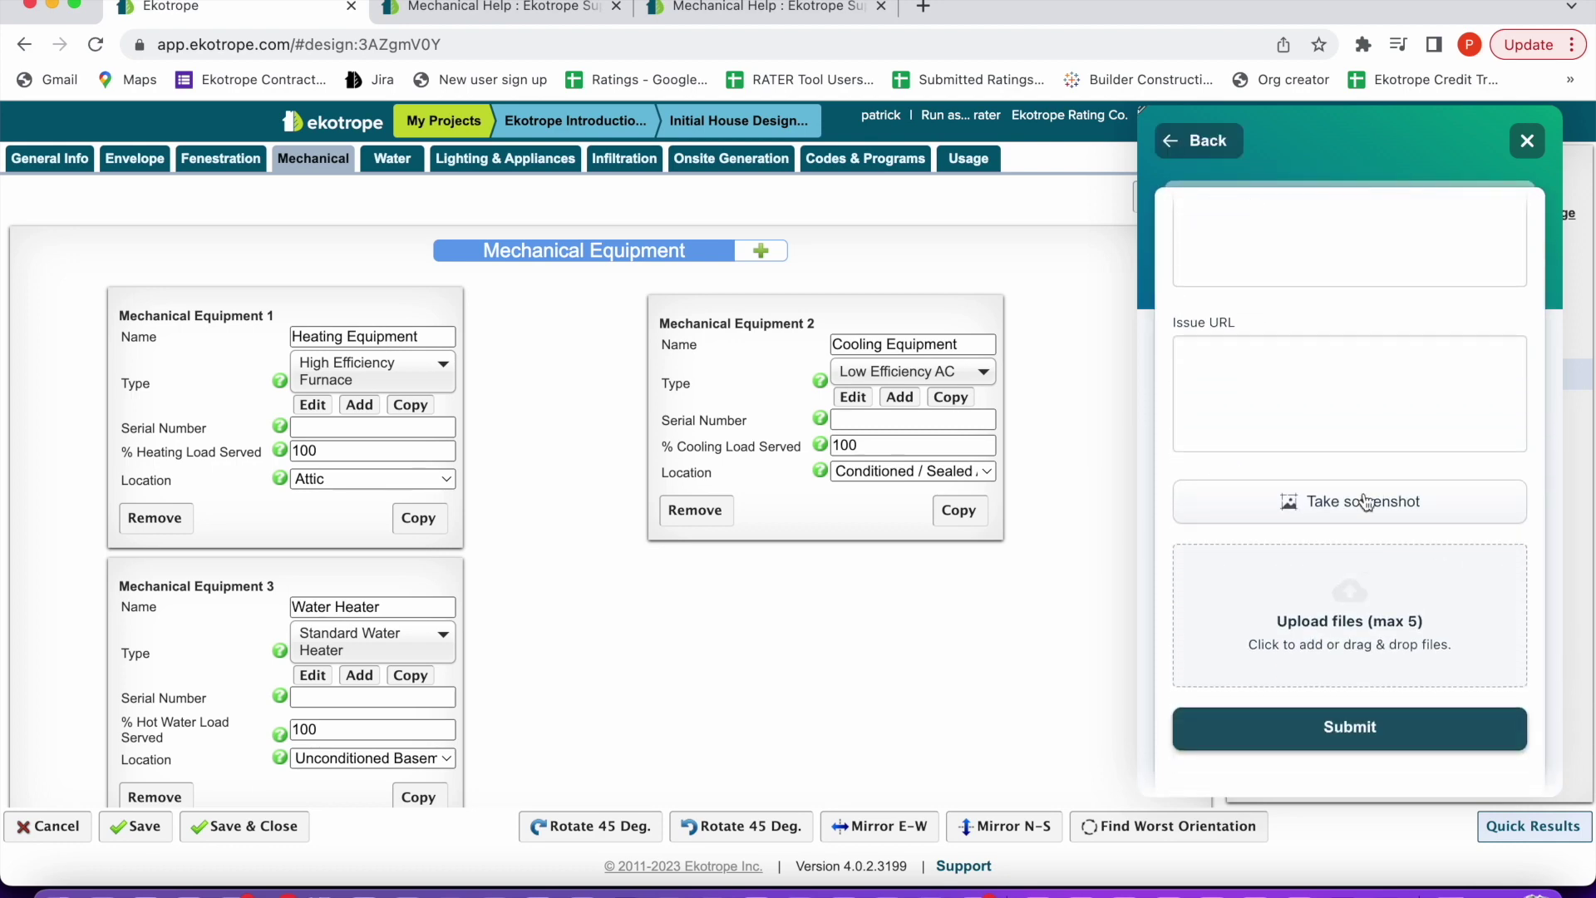
click(1528, 142)
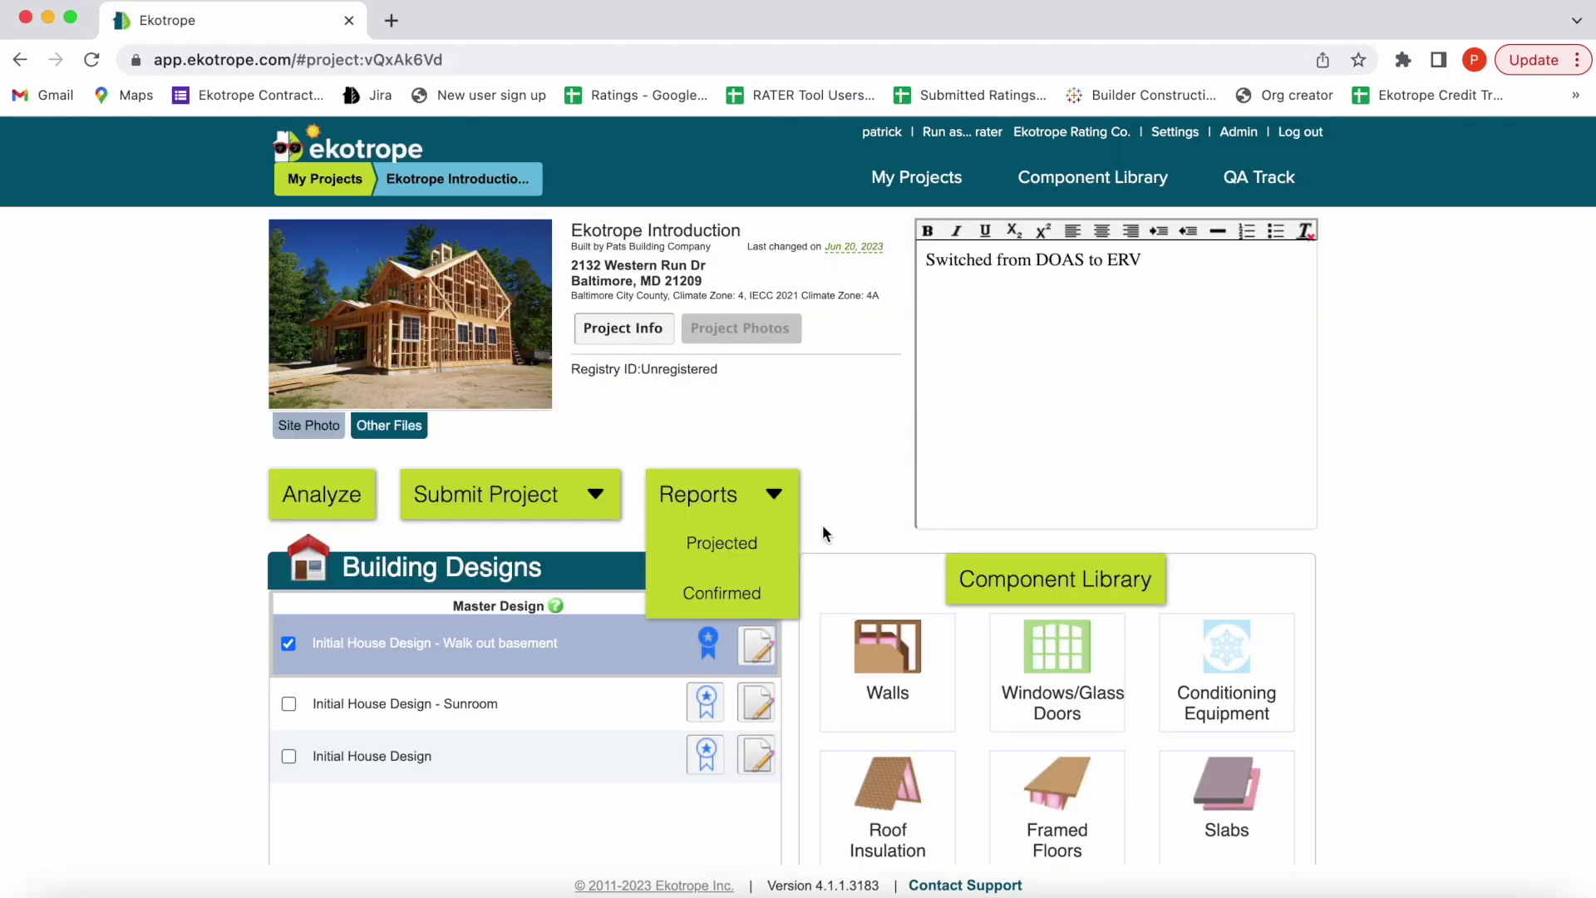
Generate Projected reports: HERS, ENERGY STAR V3.1, V3 Reference Home, Fuel and Building Summary
click(742, 545)
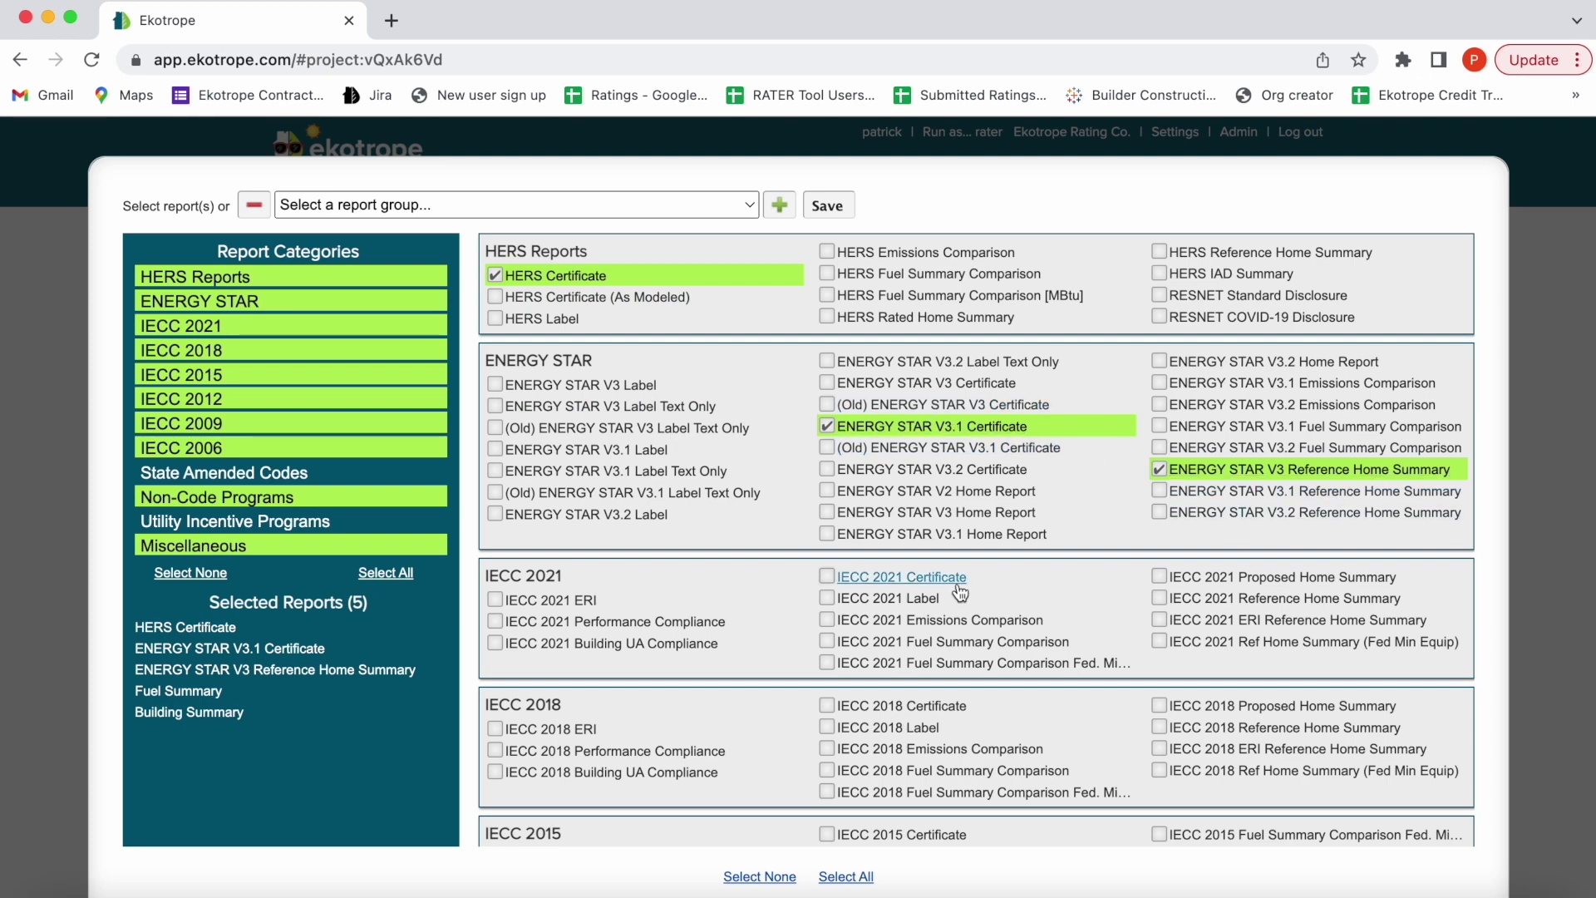
scroll(906, 577, down, 5)
scroll(1120, 677, down, 10)
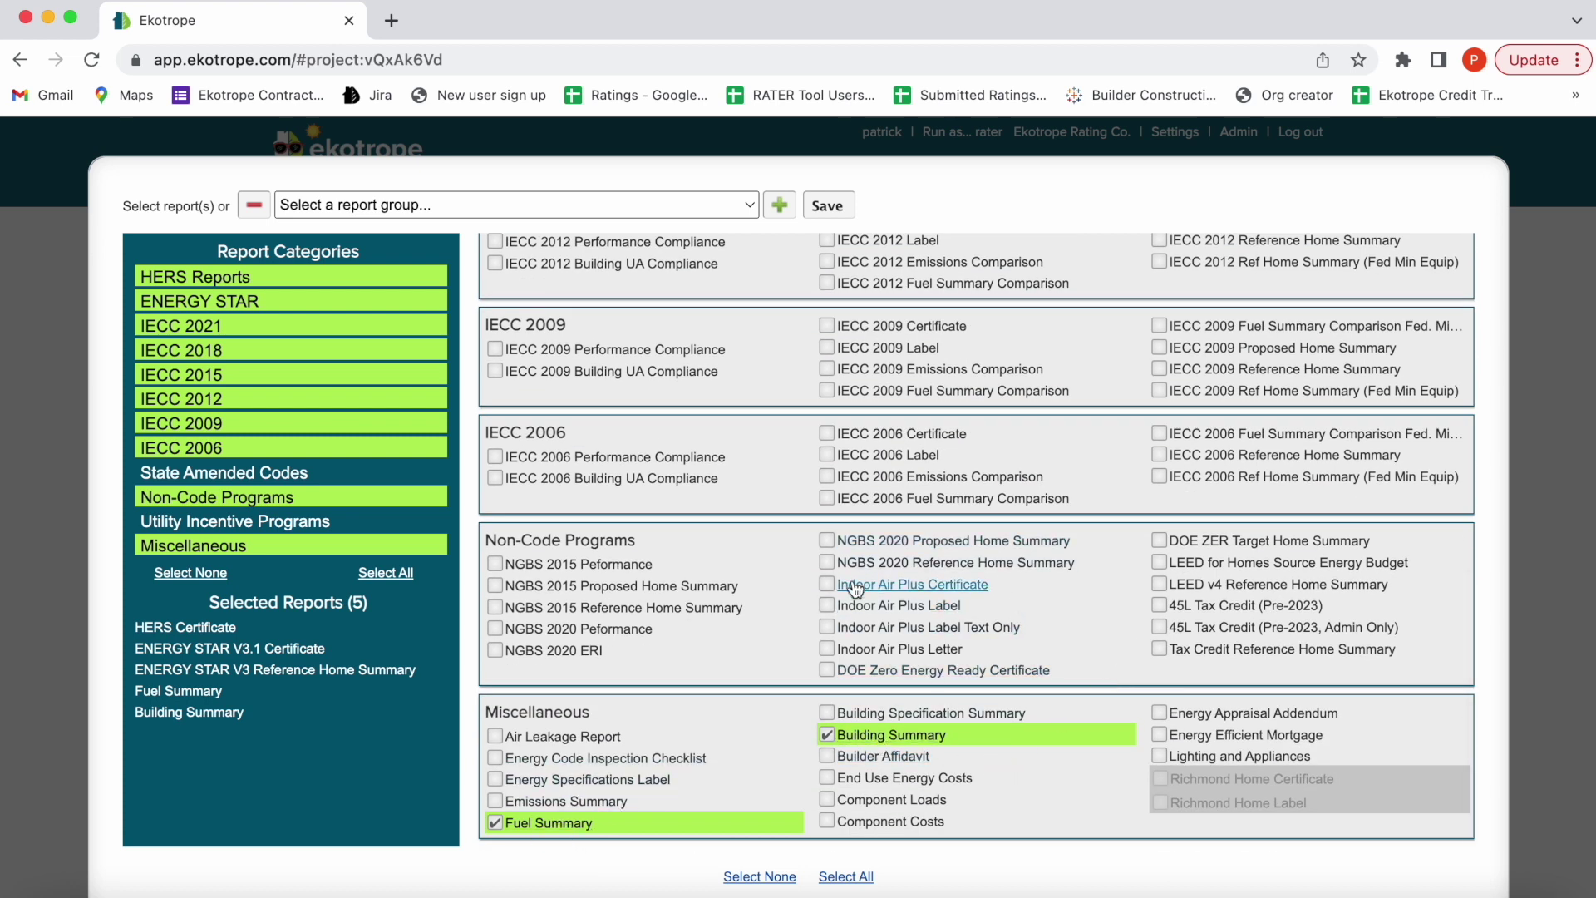
scroll(897, 865, down, 1)
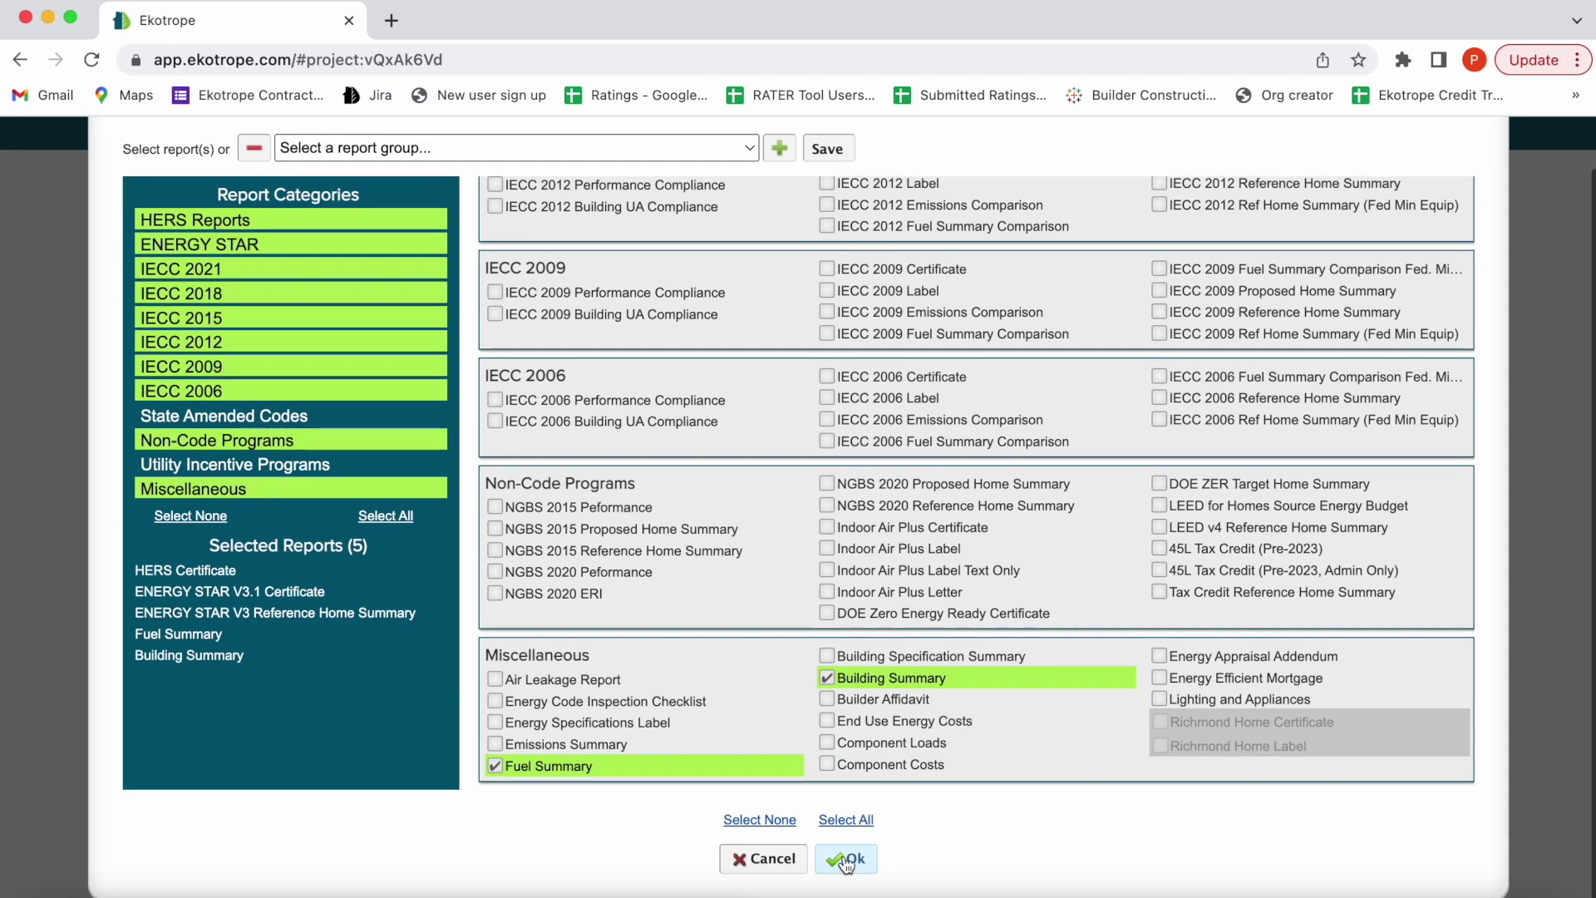
click(849, 862)
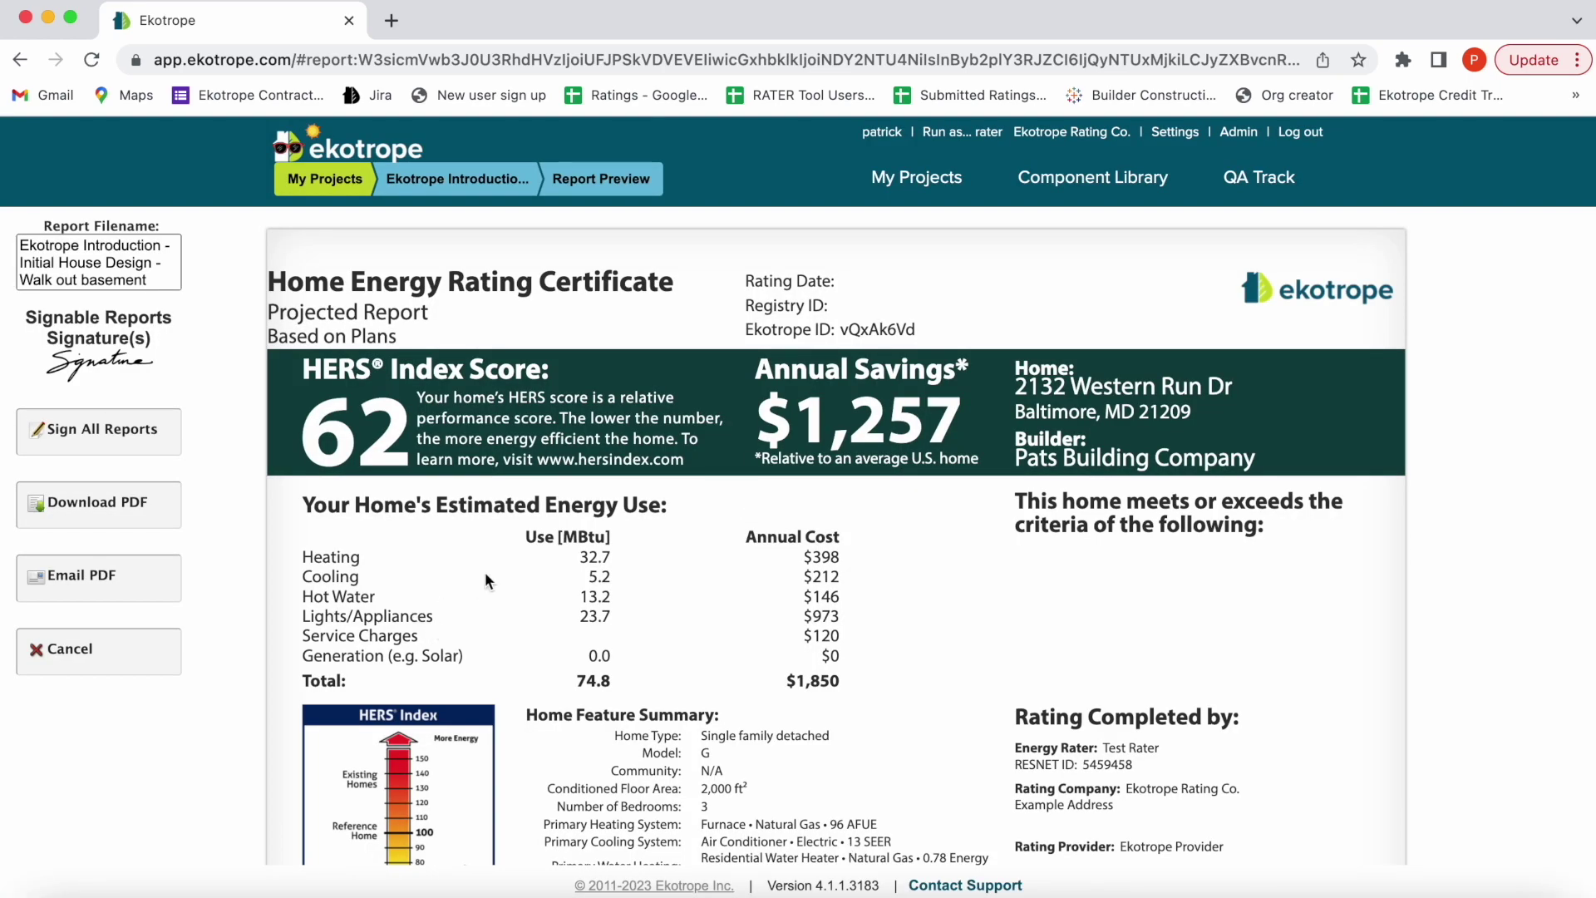
Scroll past the HERS and ENERGY STAR certificates to the Reference Home Summary, then close the preview
scroll(487, 574, down, 6)
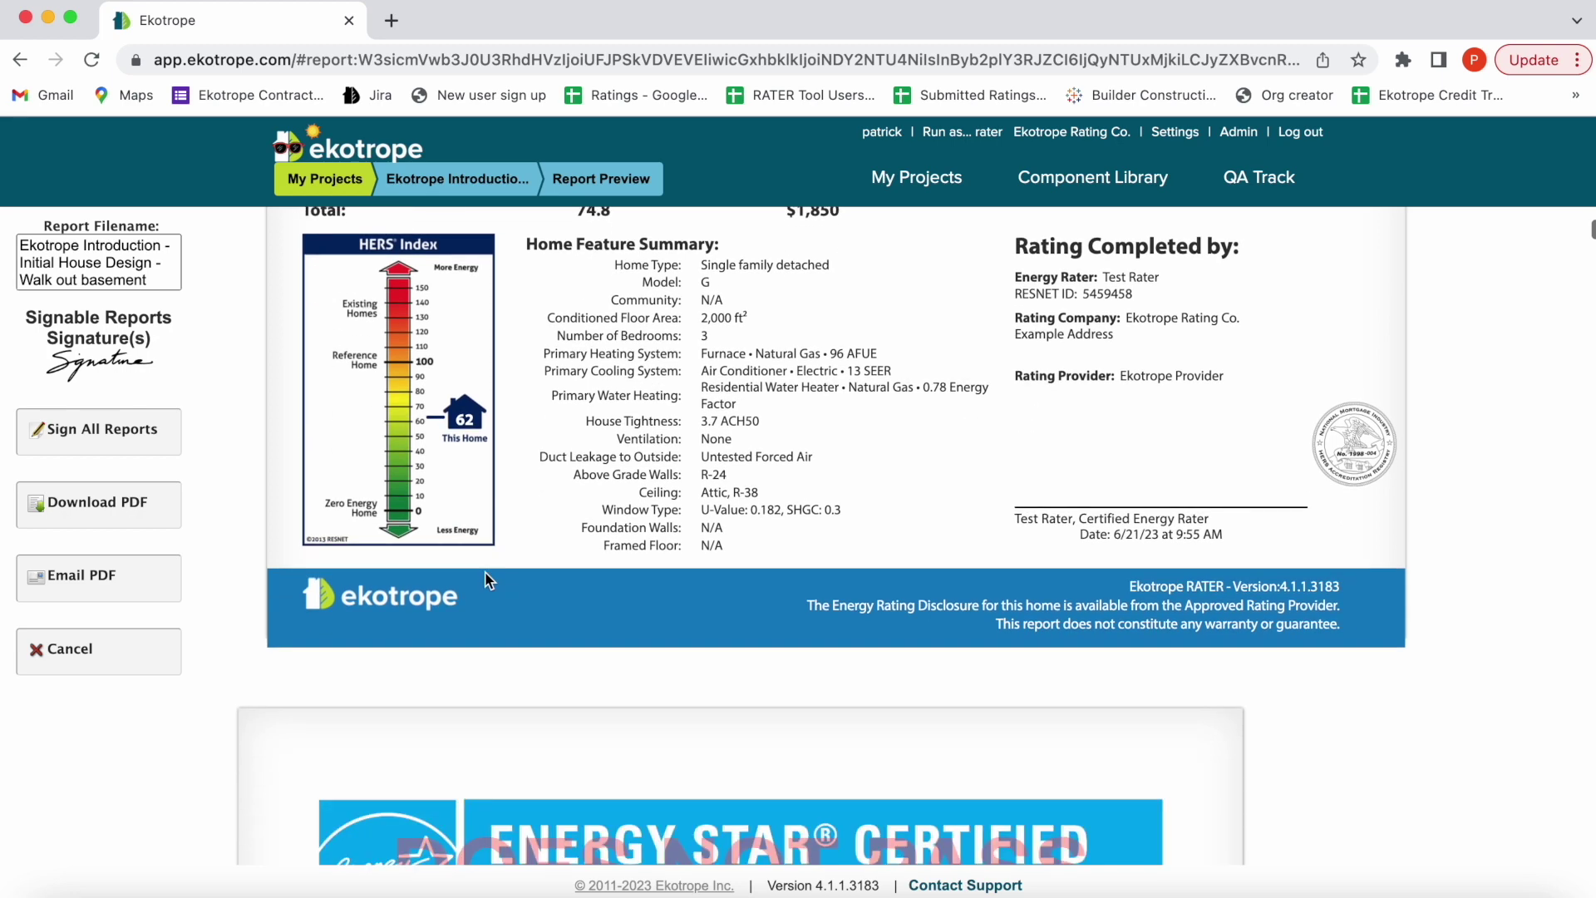
scroll(486, 578, down, 6)
scroll(486, 574, down, 3)
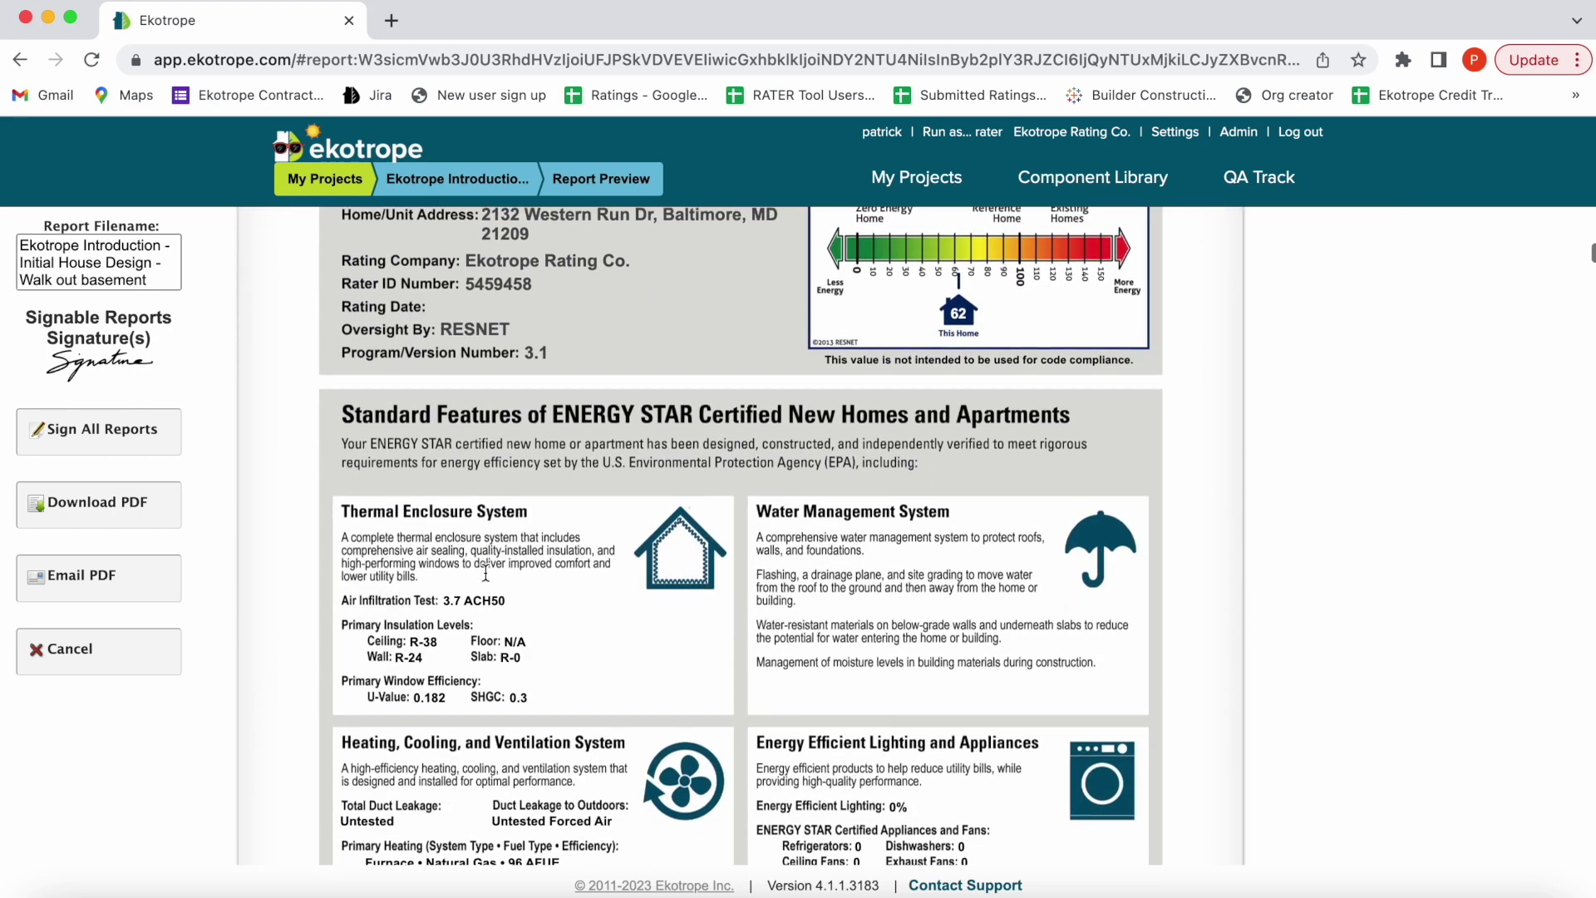
scroll(486, 574, down, 7)
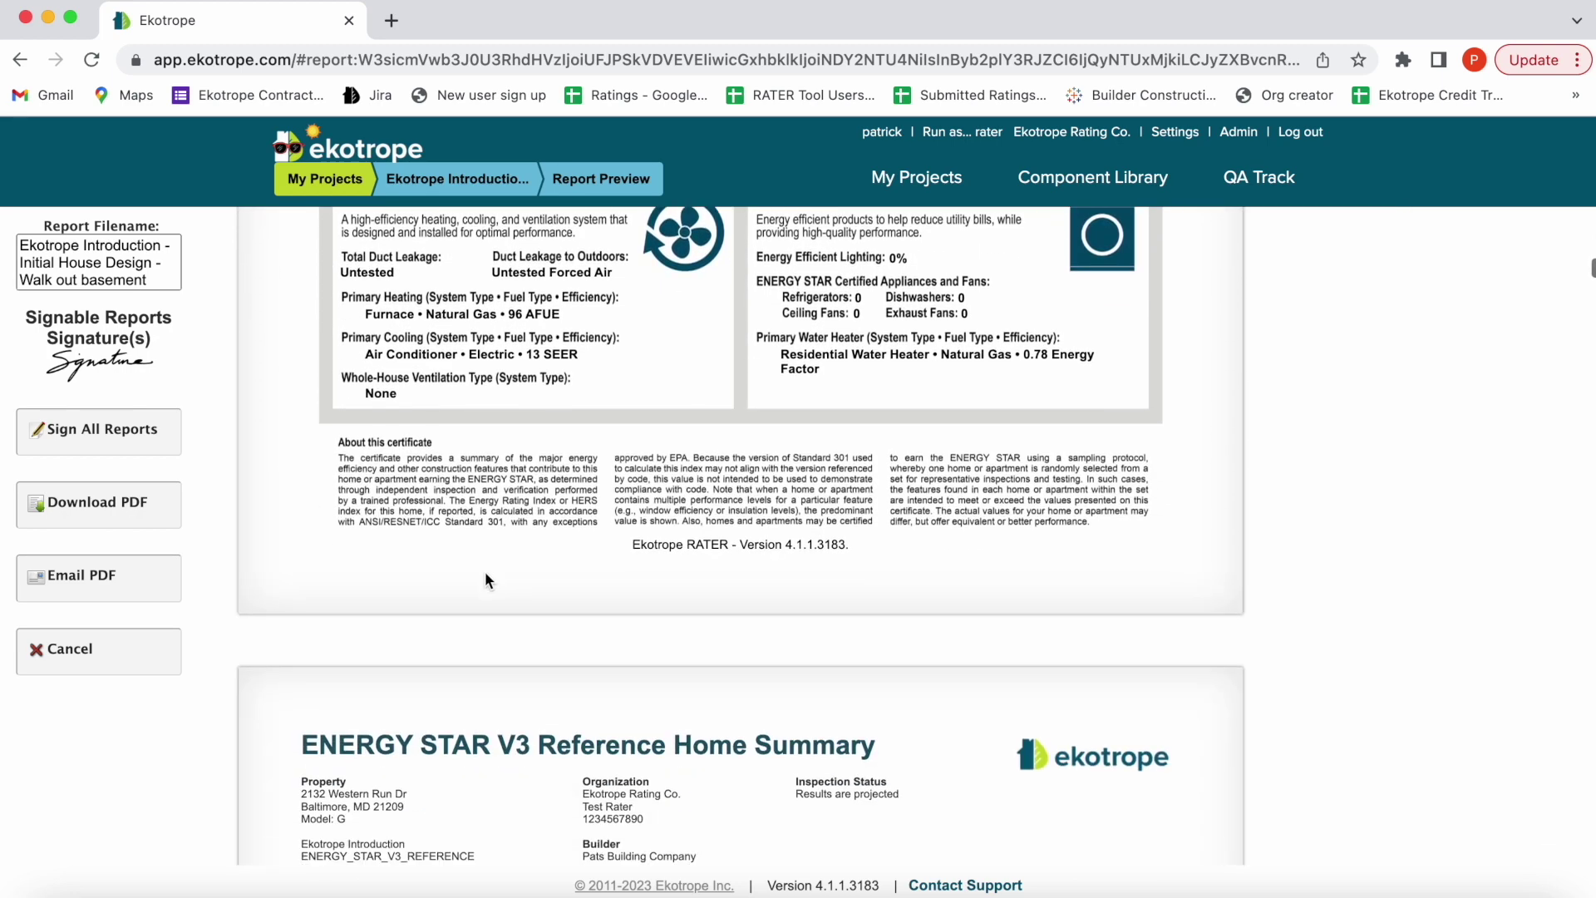
scroll(485, 571, down, 5)
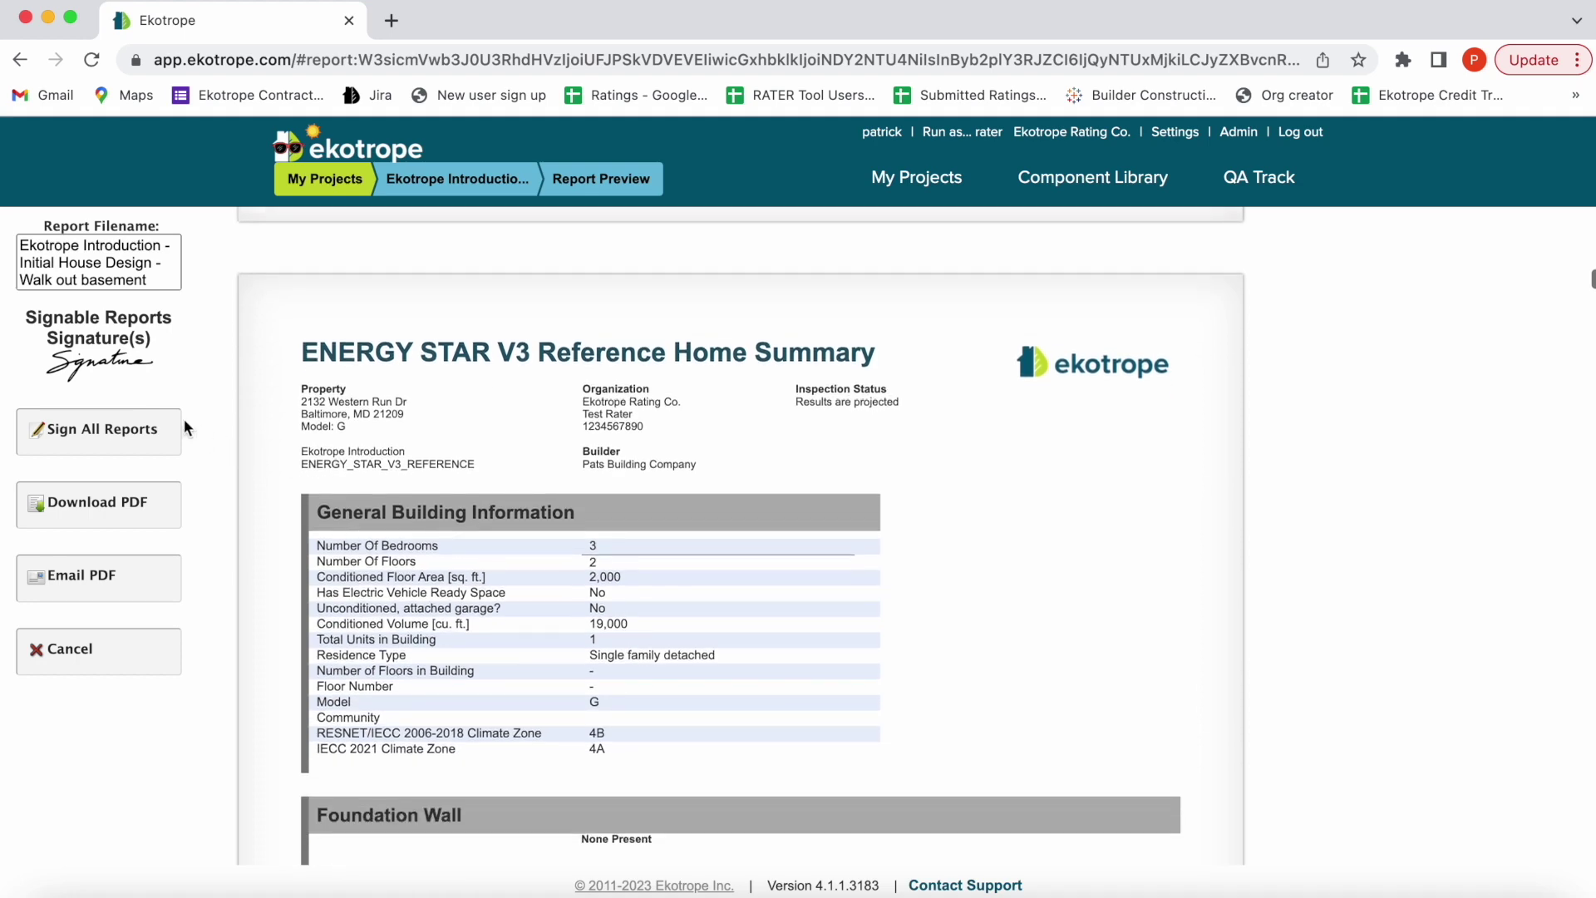
click(105, 649)
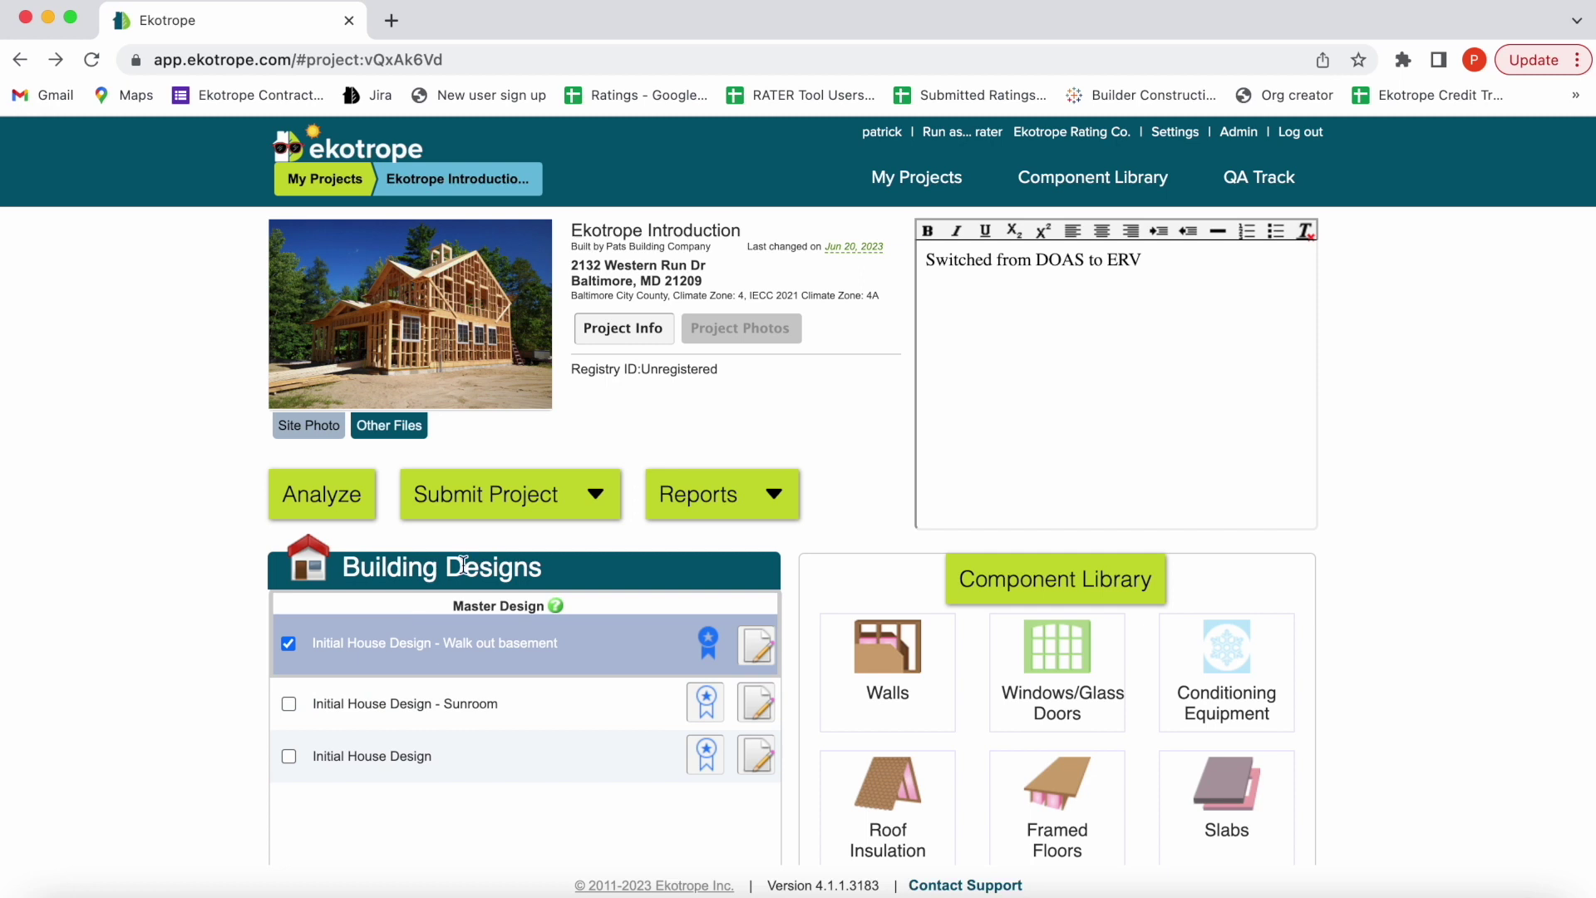
Start a Maryland Rebate Program submission so the automated QA check runs
click(579, 497)
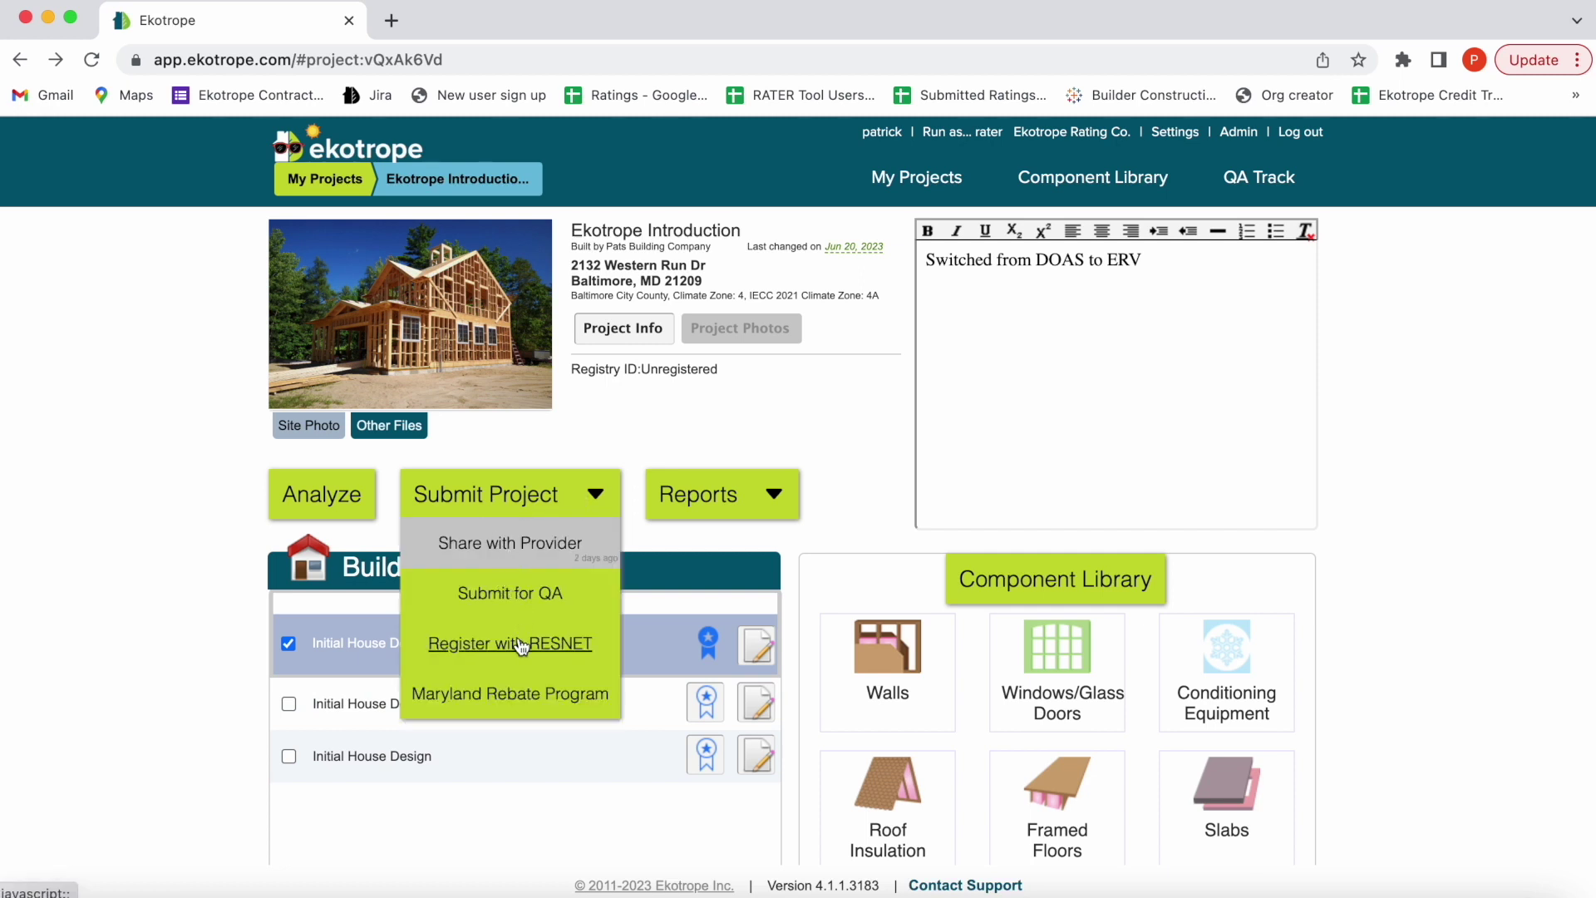
click(505, 695)
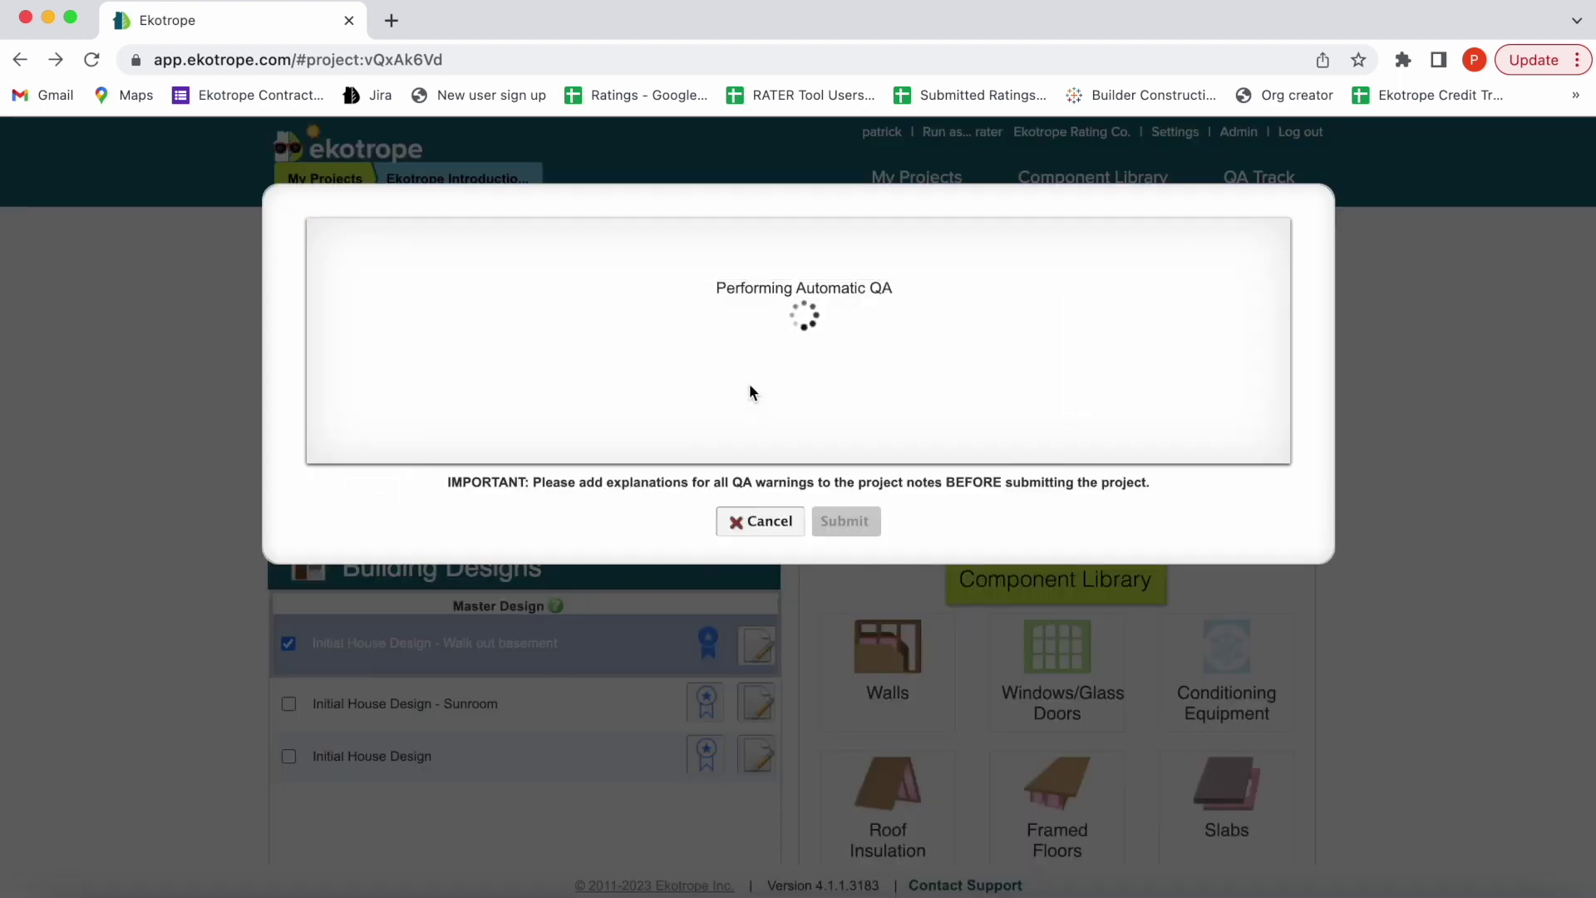
click(924, 263)
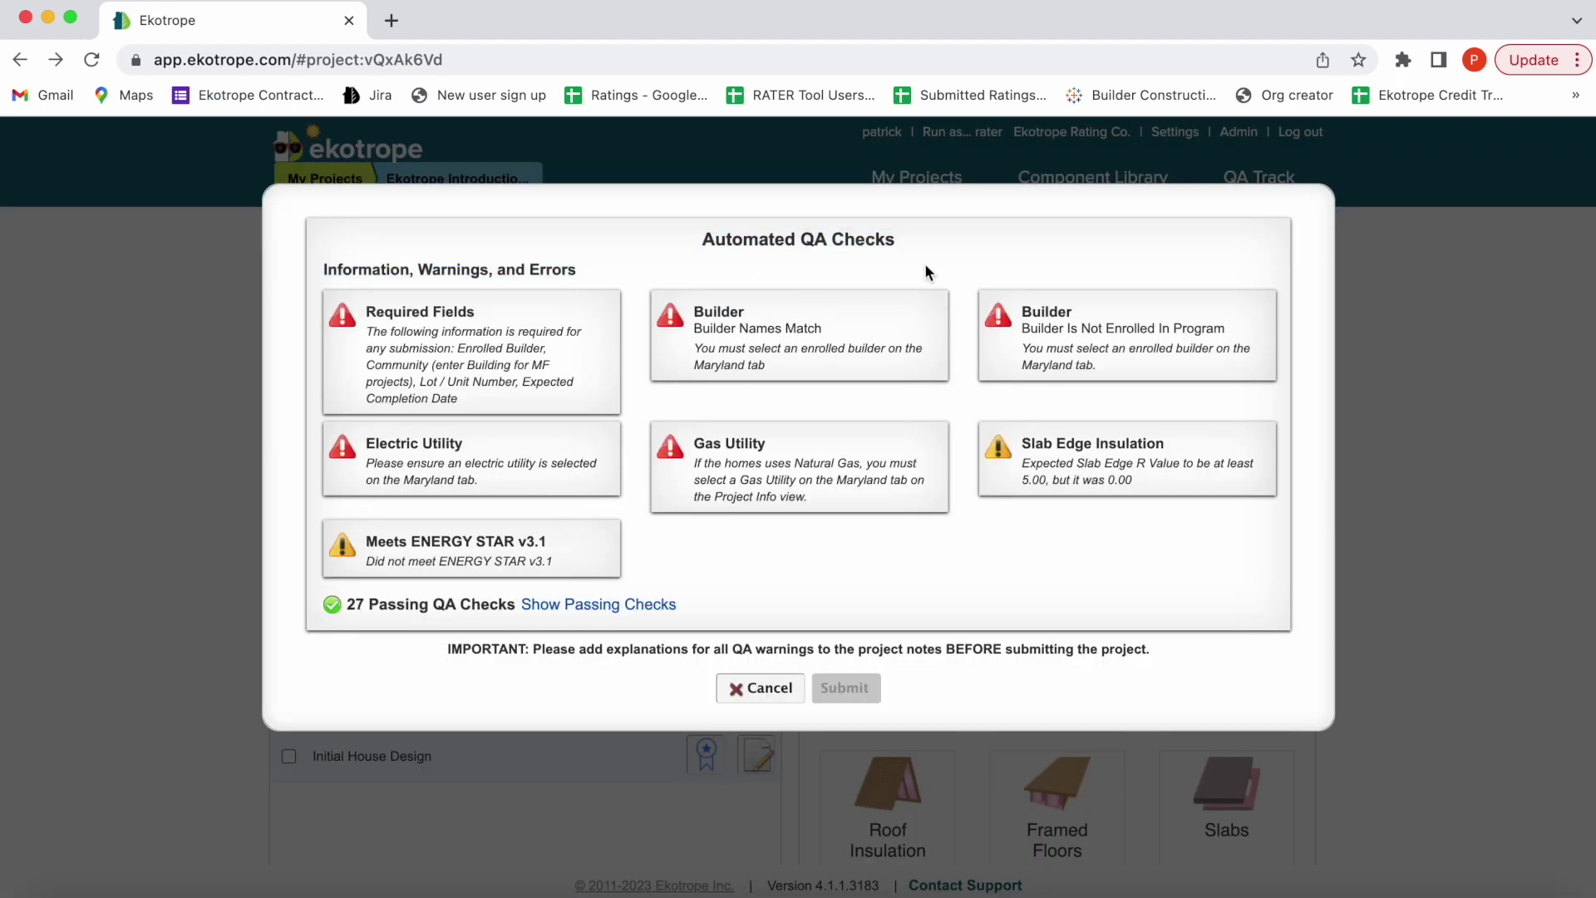
Review the 27 passing QA checks, then cancel the results without submitting
click(655, 603)
scroll(763, 522, down, 3)
scroll(763, 522, down, 2)
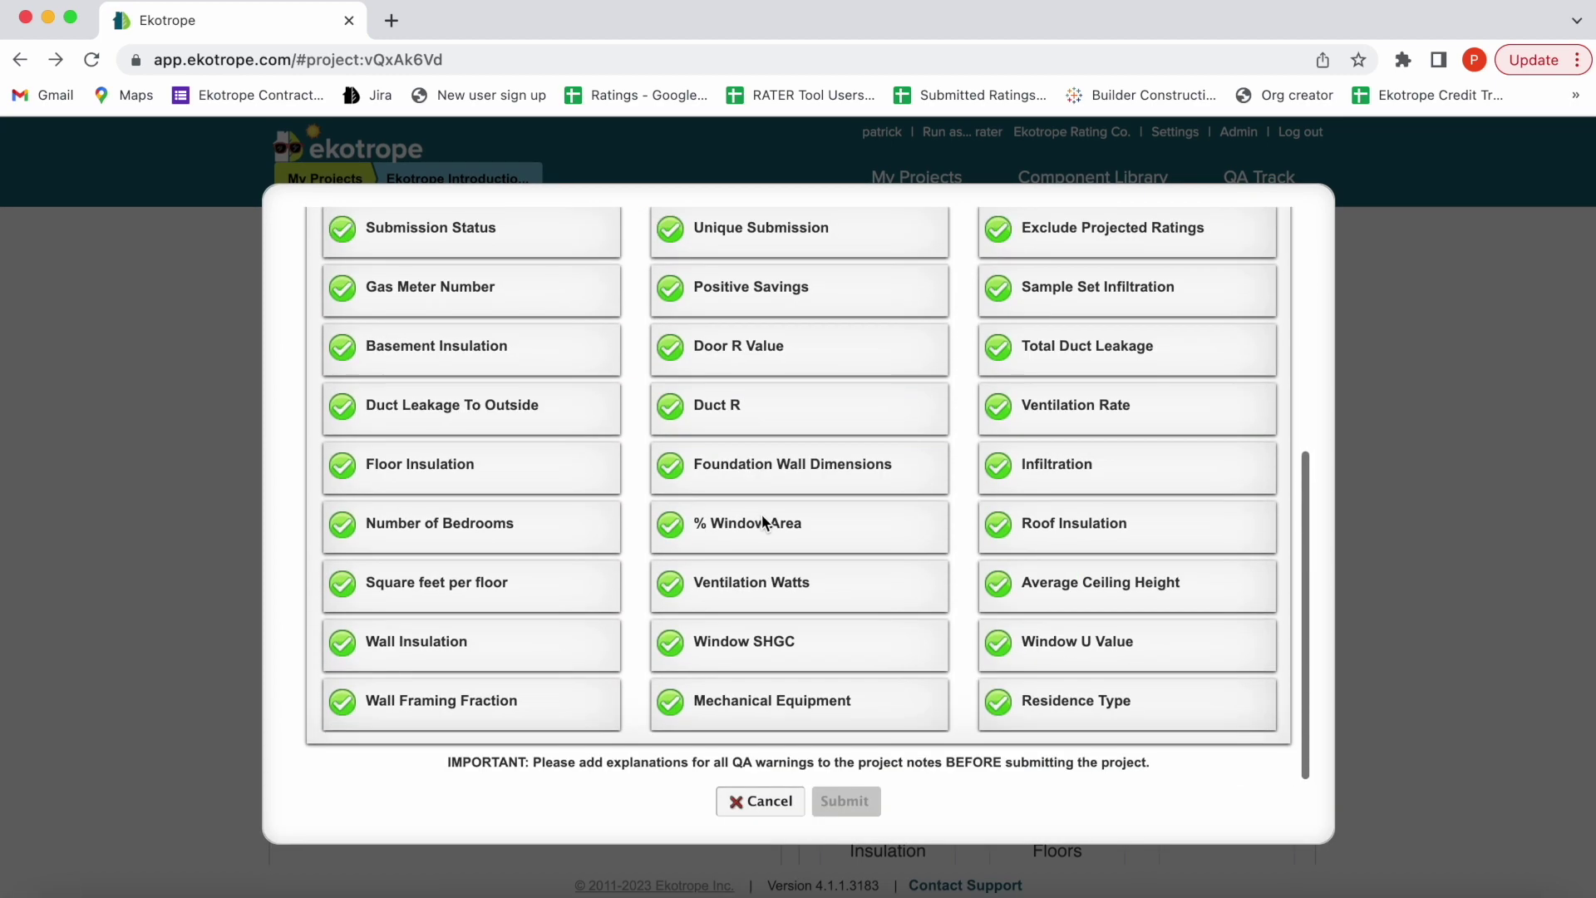
scroll(760, 519, up, 6)
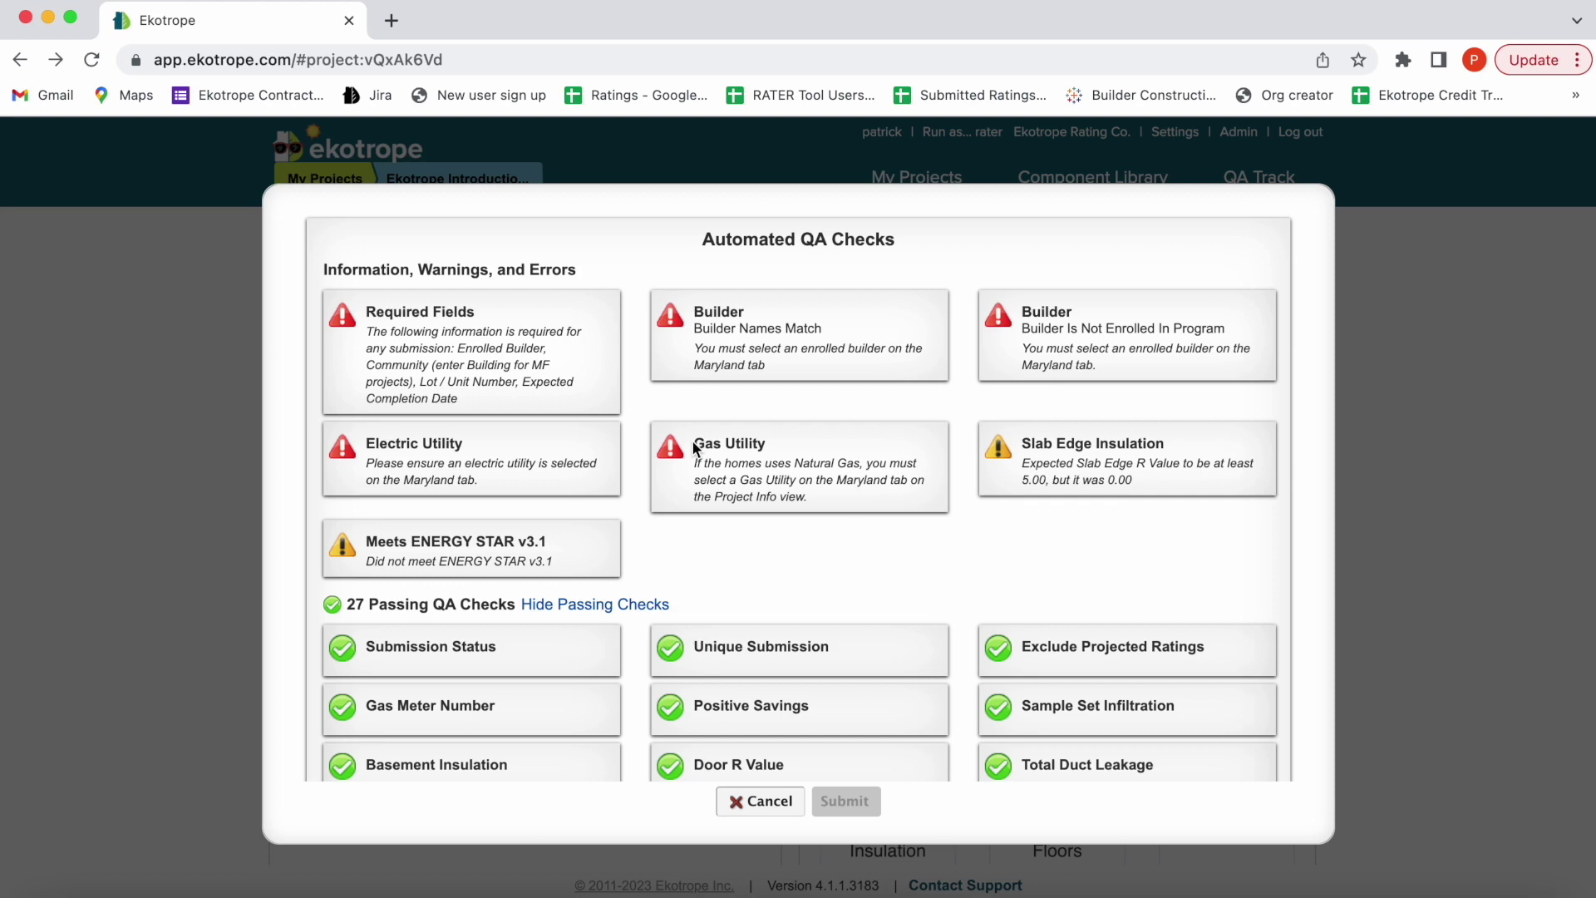
click(759, 801)
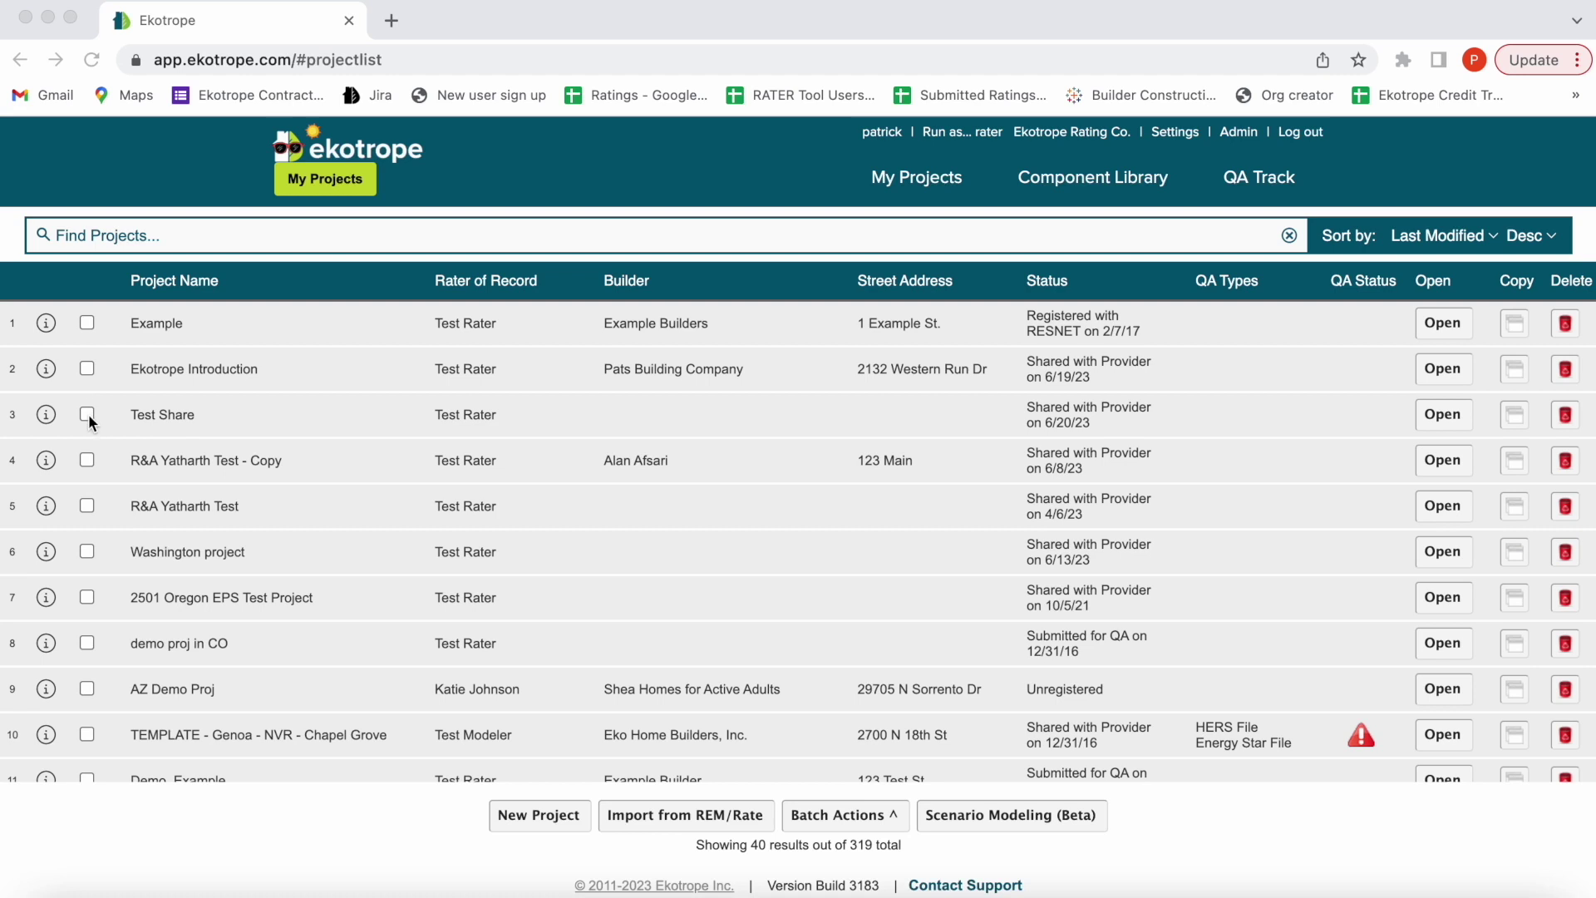
Select the six projects from Test Share through demo proj in CO and show their batch actions
click(88, 413)
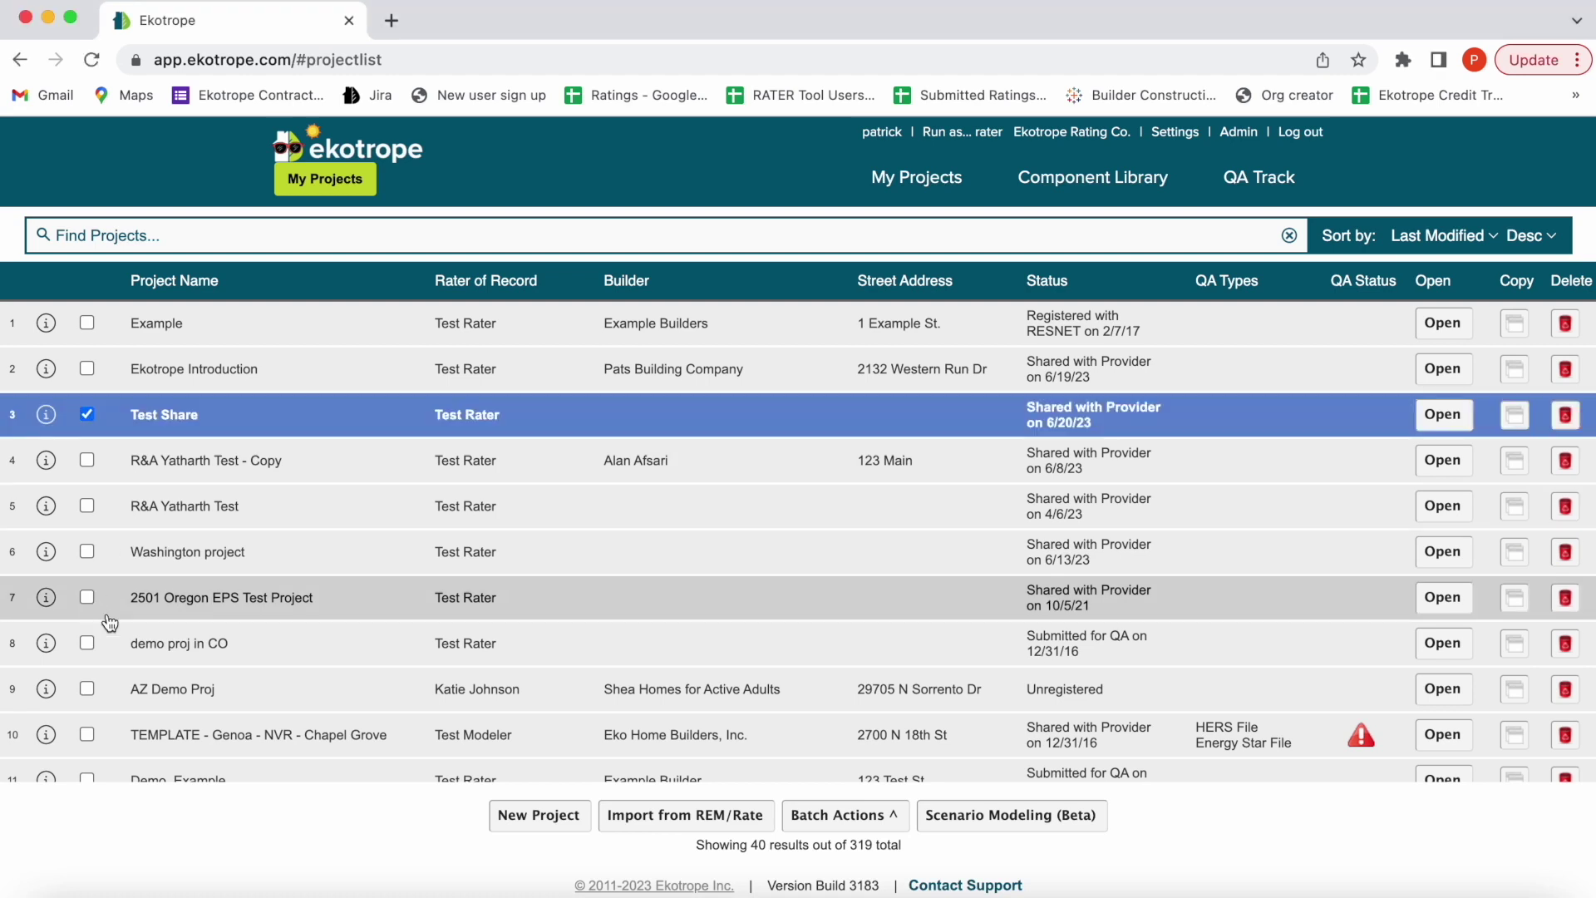
shift+click(88, 643)
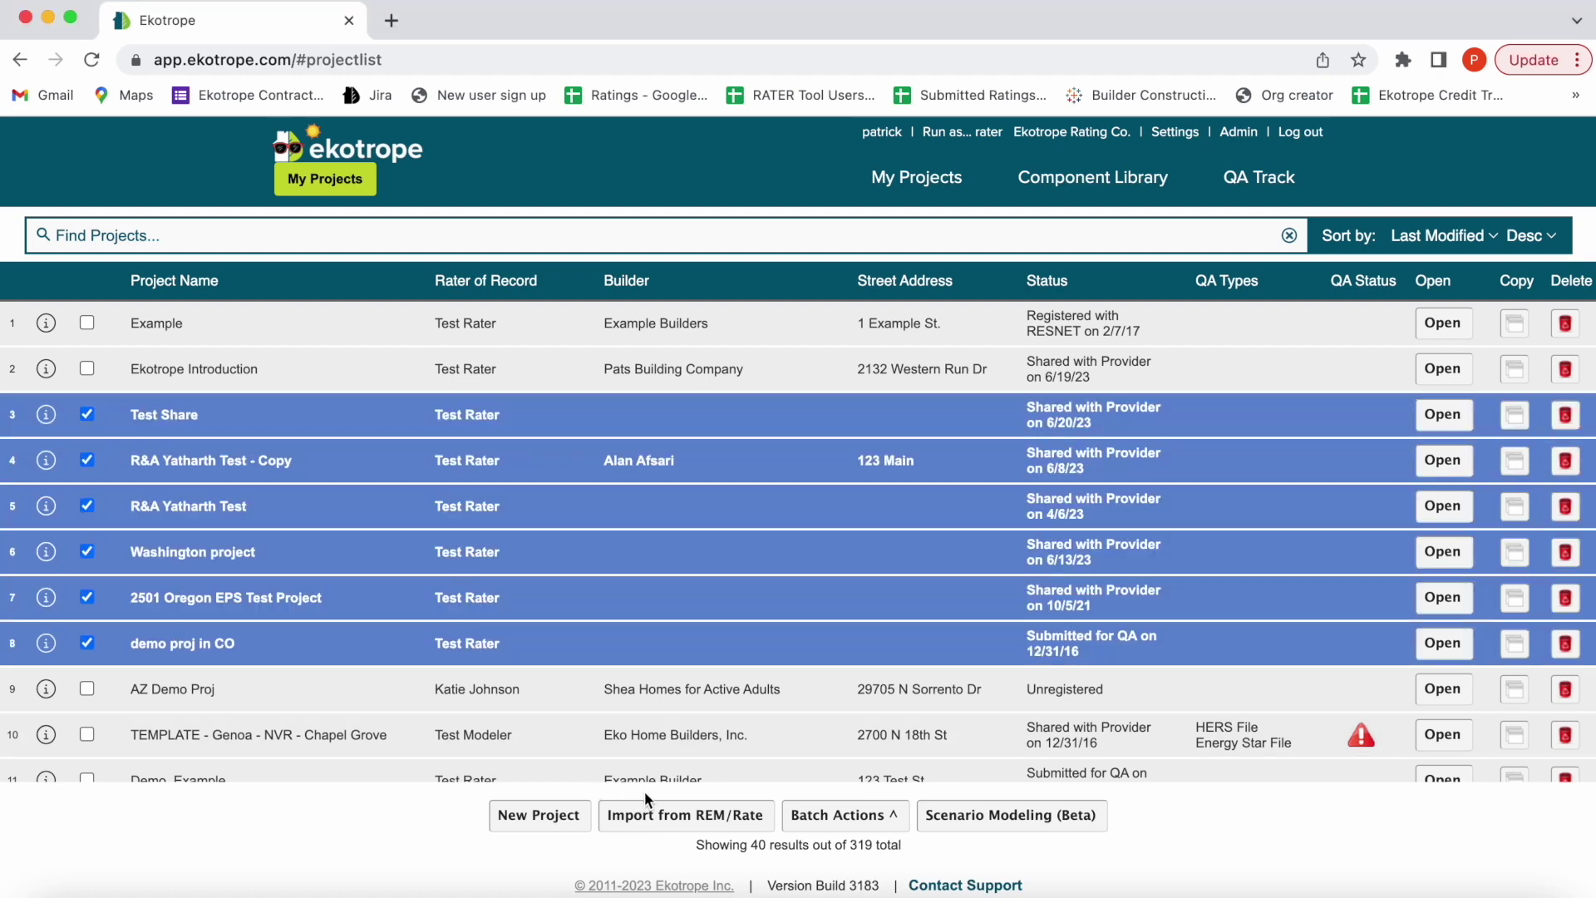
click(844, 817)
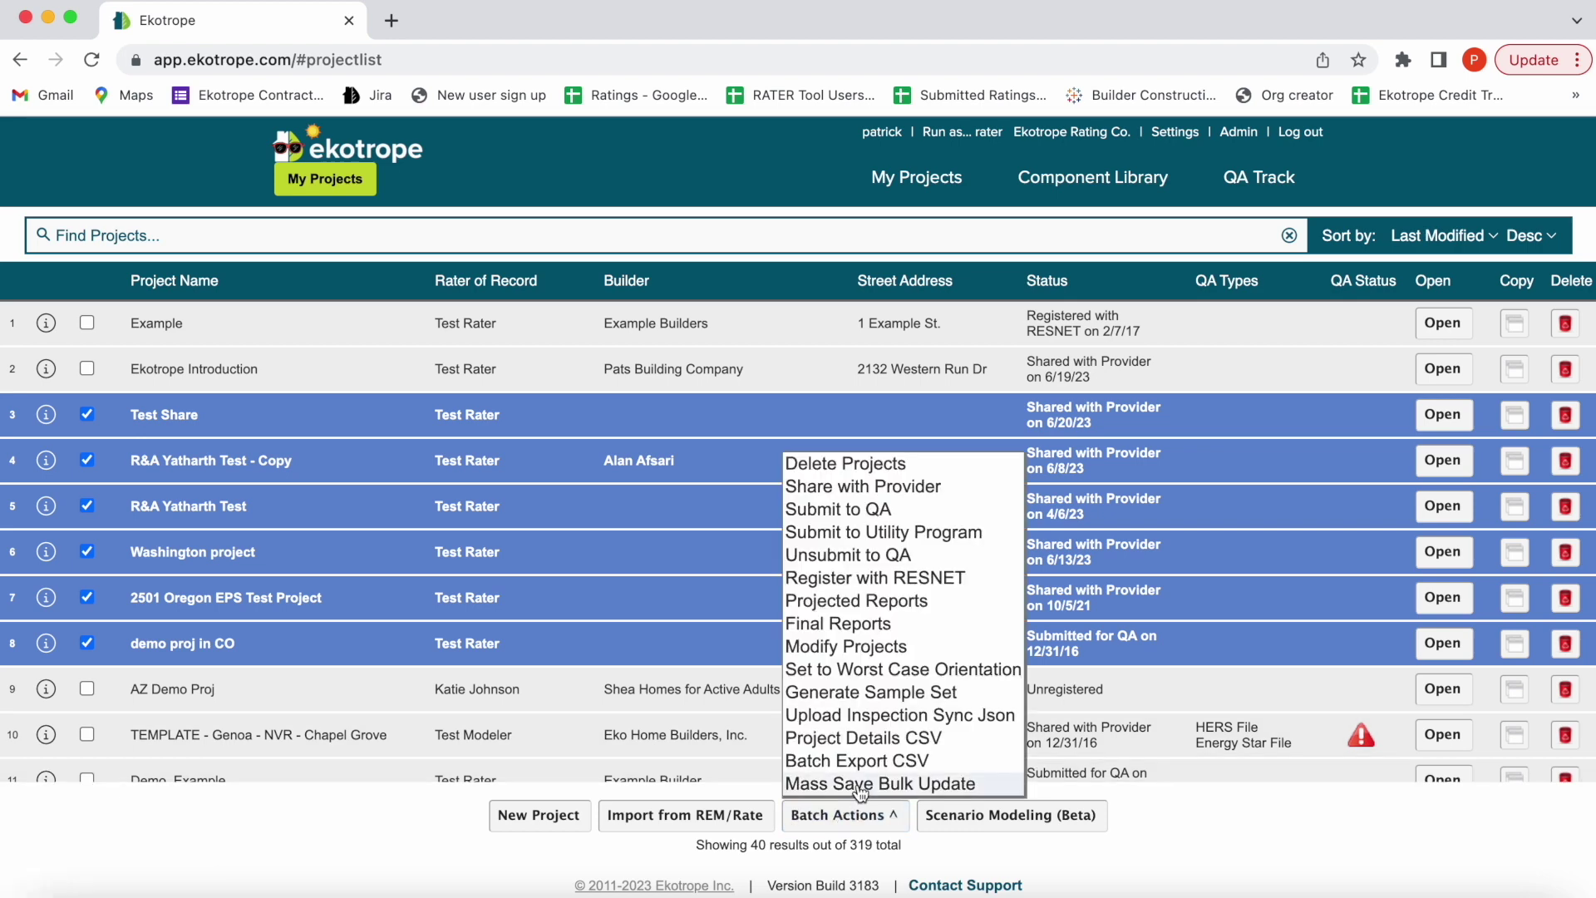